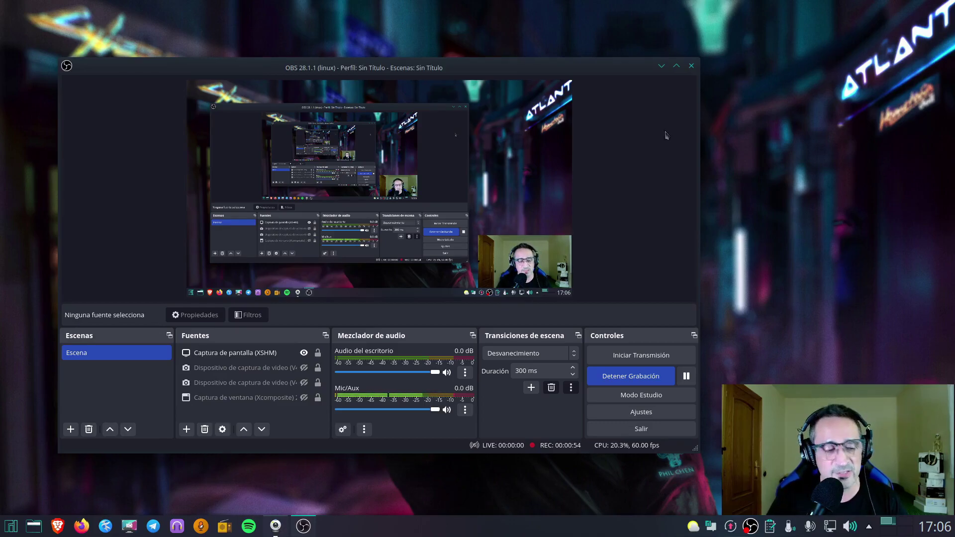
Minimize the OBS Studio window to reveal the desktop
click(660, 69)
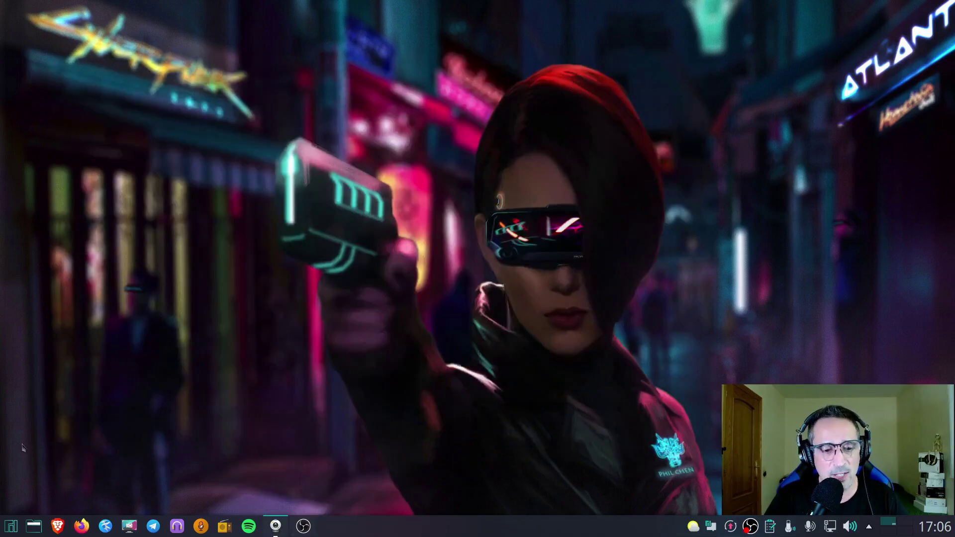
Launch Oracle VM VirtualBox from the application menu and move its manager window left
click(4, 531)
scroll(204, 343, down, 3)
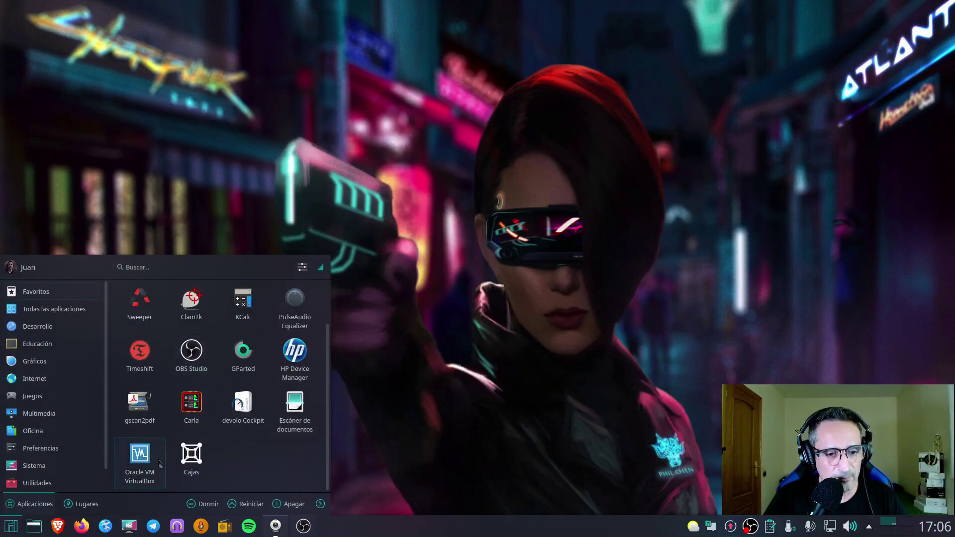
click(149, 459)
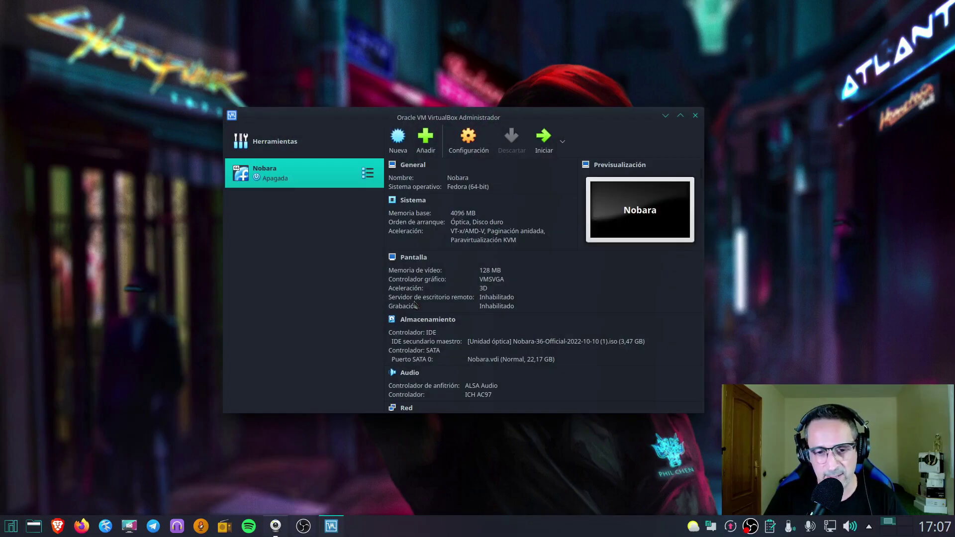
drag(429, 107, 331, 110)
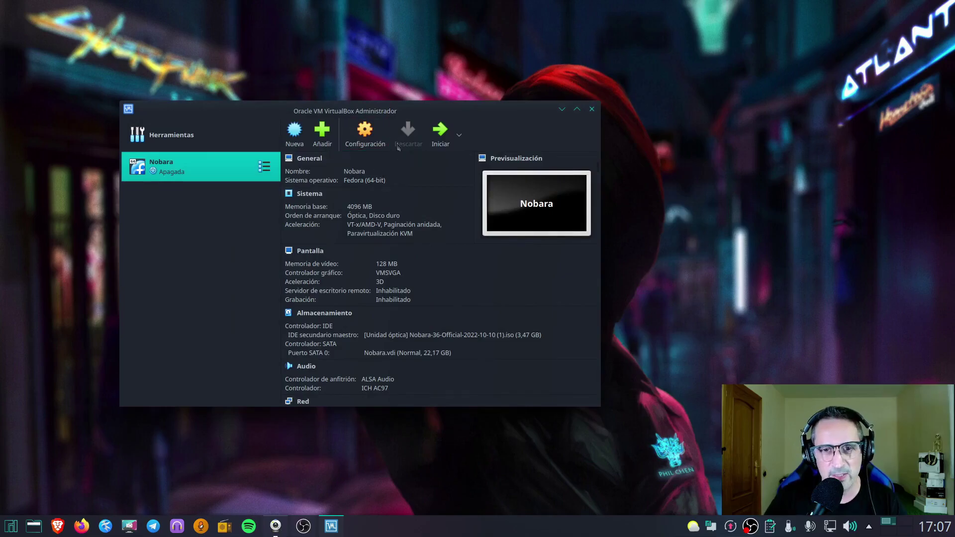
Create a new machine named Arch with 4096 MB base memory and a 26,40 GB disk
click(294, 131)
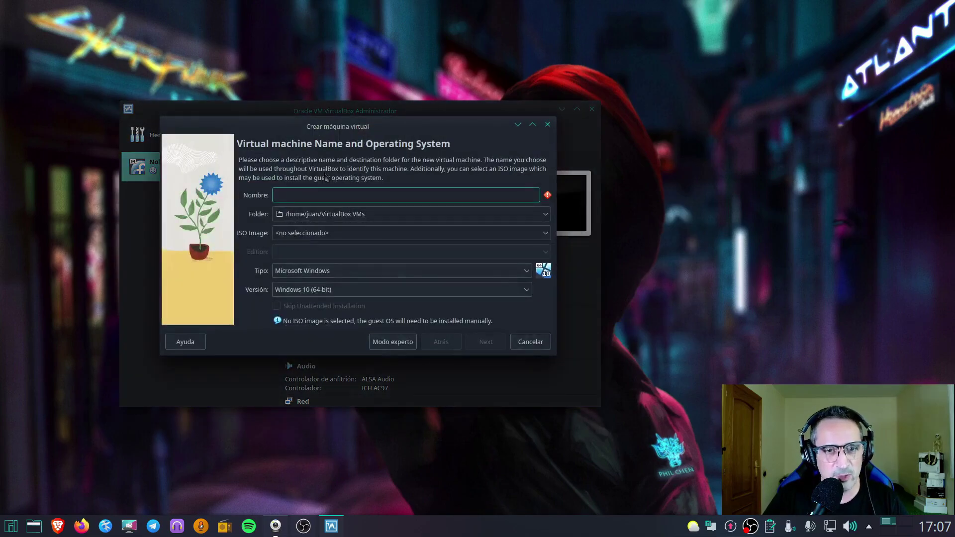
text(Arch)
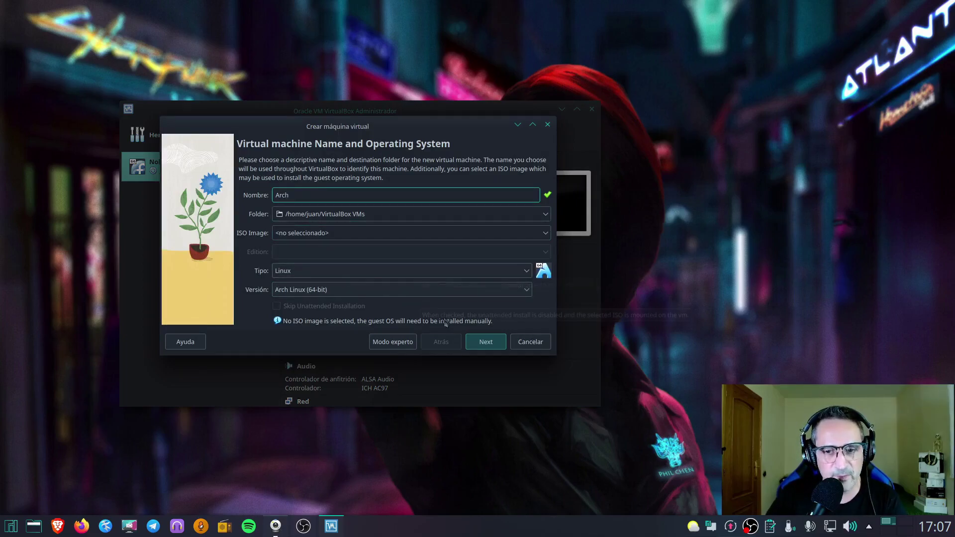
click(484, 346)
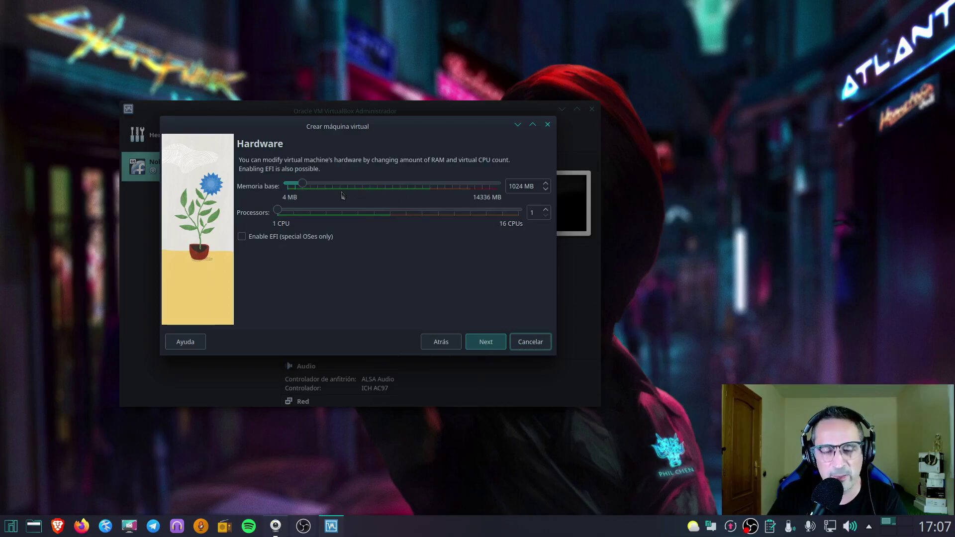
drag(304, 187, 347, 186)
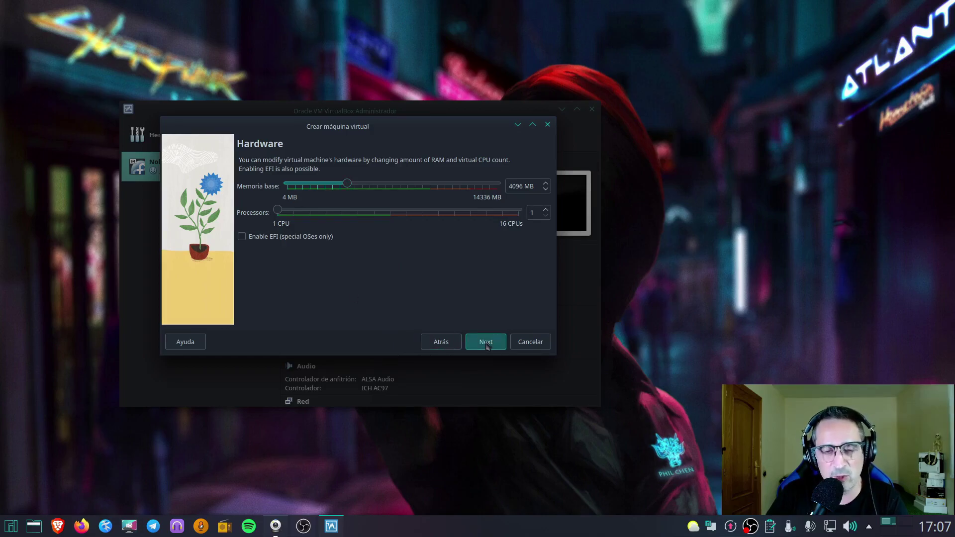
click(485, 344)
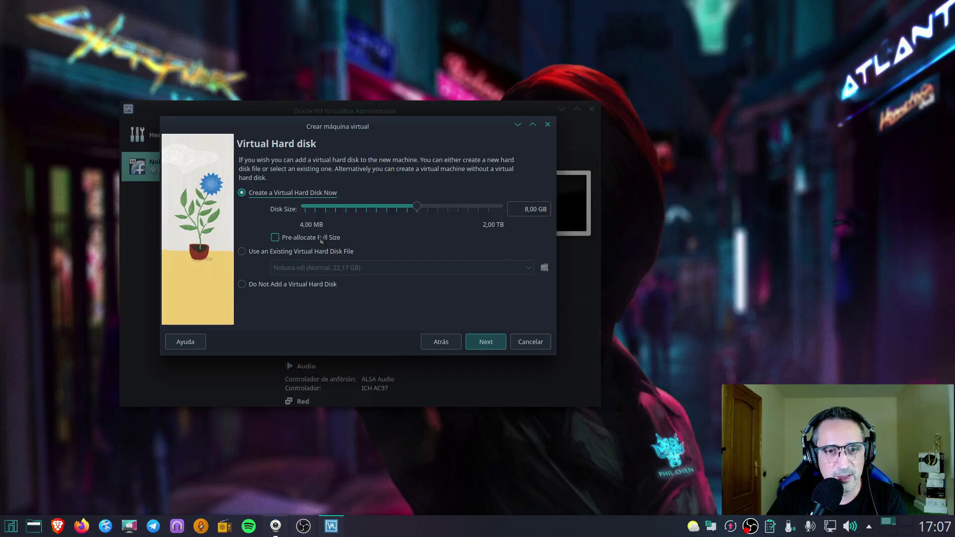
mouse_move(417, 206)
mouse_down()
mouse_move(451, 208)
mouse_move(435, 208)
mouse_up()
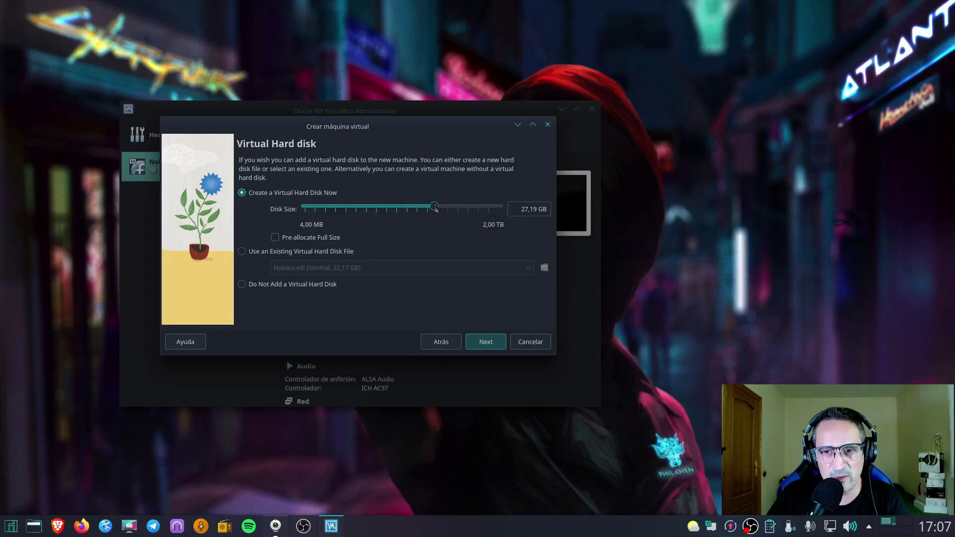
click(479, 345)
Finish creating Arch and set shared clipboard and drag-and-drop to Bidireccional
click(479, 345)
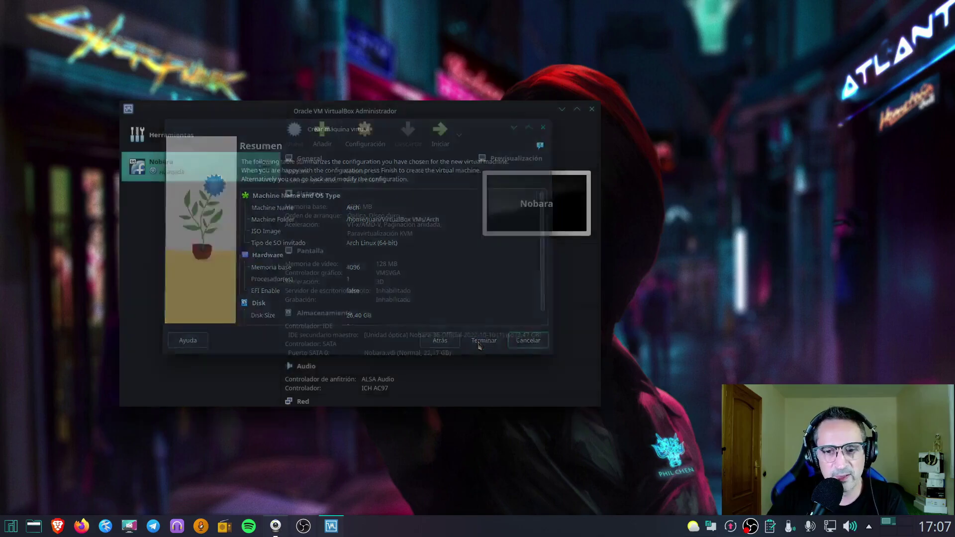
click(368, 143)
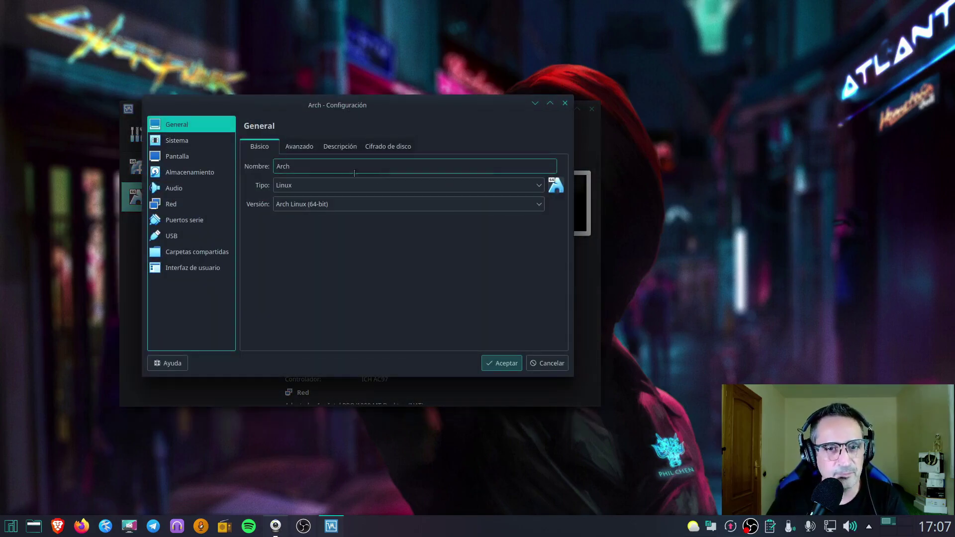
click(292, 146)
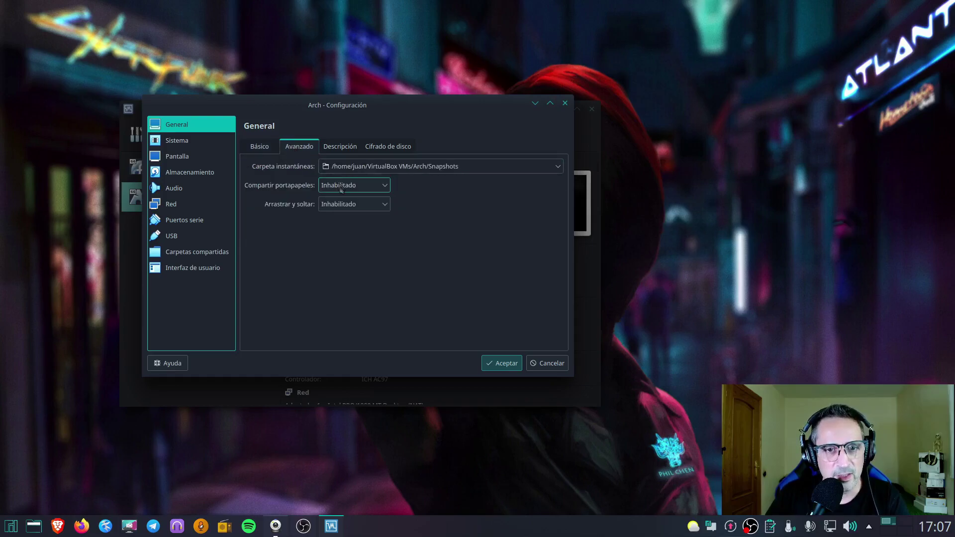
click(355, 185)
click(356, 236)
click(355, 204)
click(354, 254)
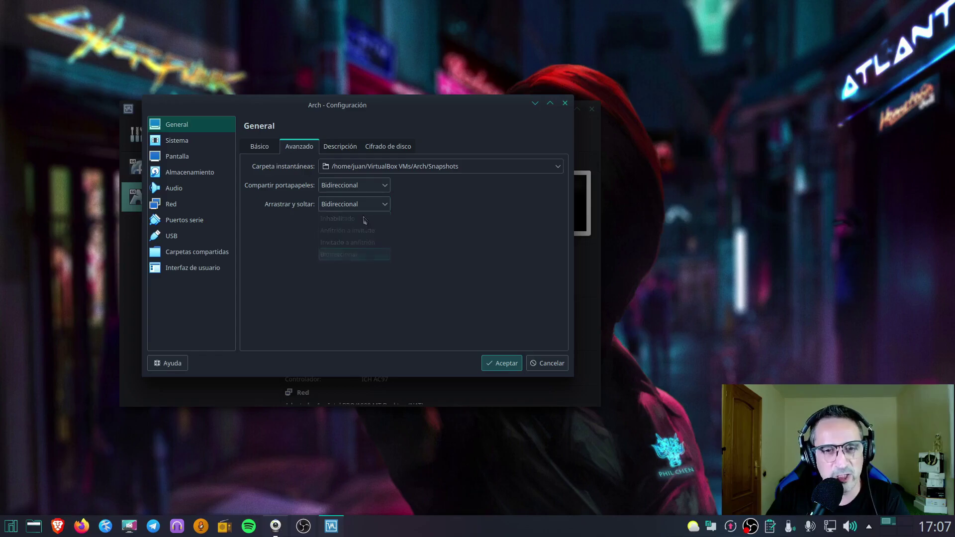
Remove Disquete from the boot order in the System settings
click(202, 144)
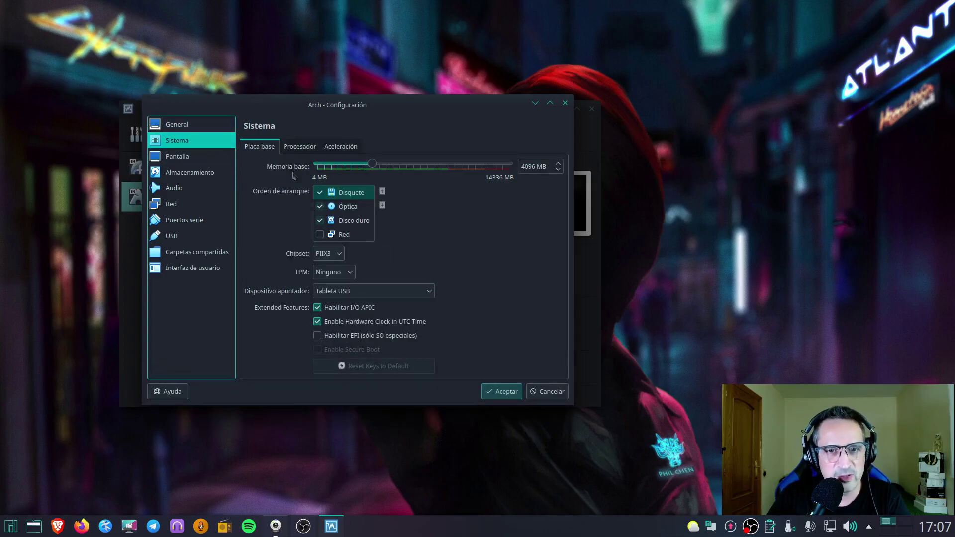
click(319, 193)
click(320, 194)
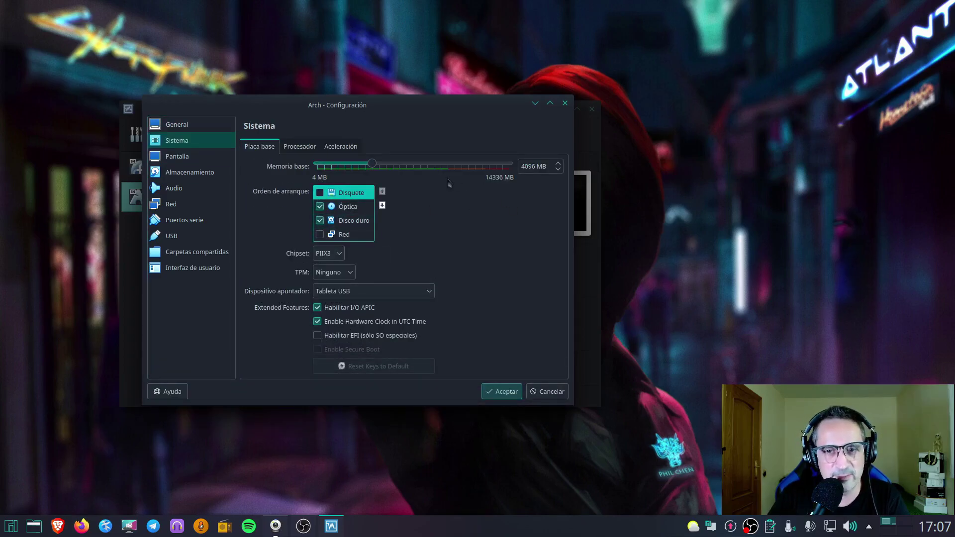
click(300, 146)
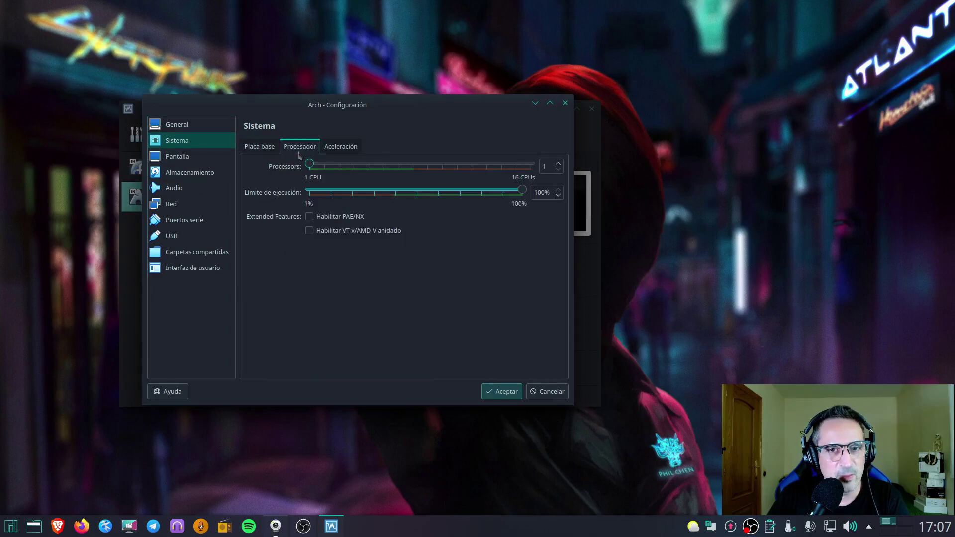
click(341, 146)
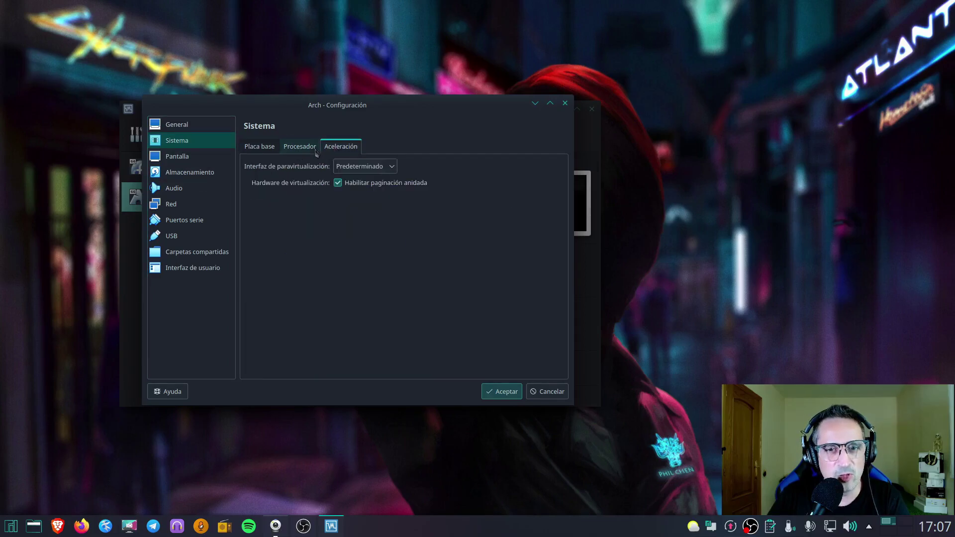
Set video memory to 128 MB and enable 3D acceleration
click(177, 156)
drag(342, 165, 517, 165)
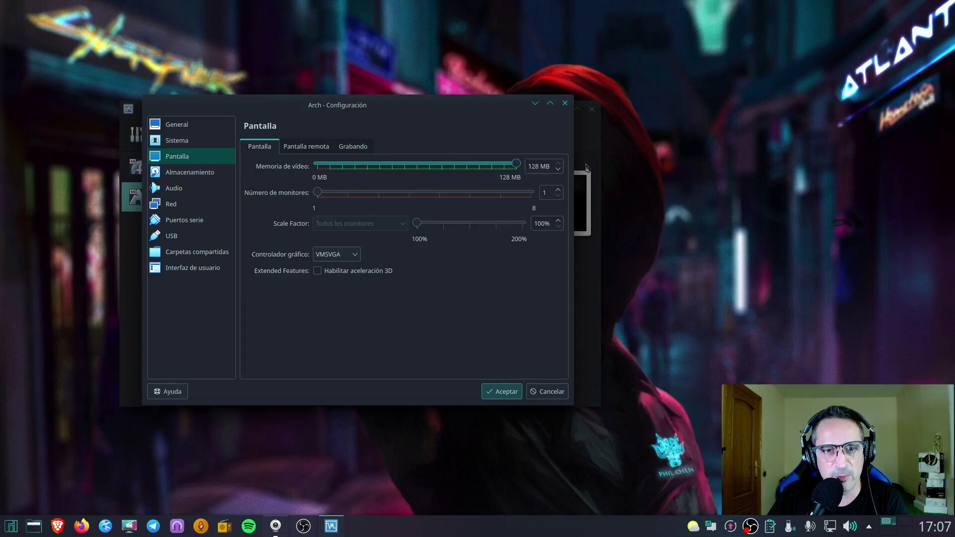
click(318, 271)
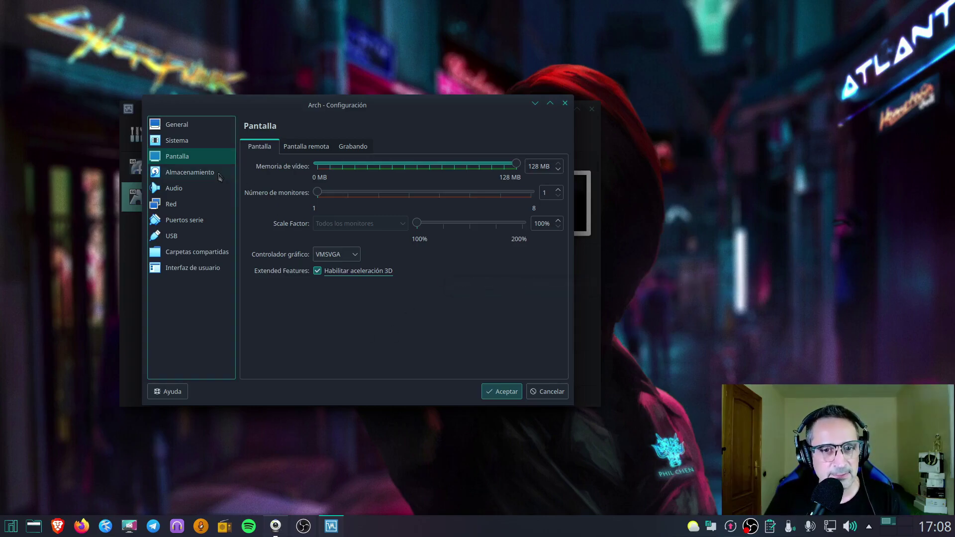
click(182, 174)
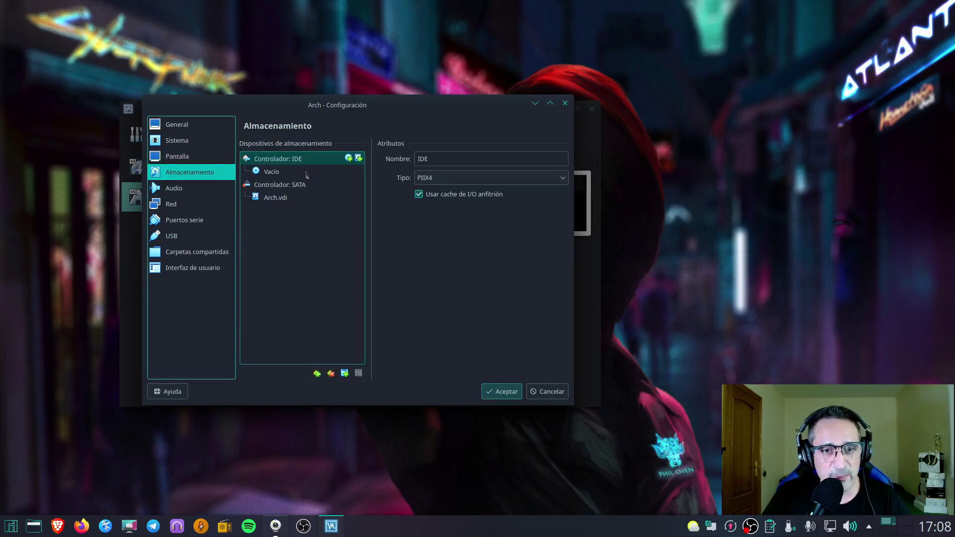
Attach the EndeavourOS ISO to the Arch VM's empty optical drive
click(284, 173)
click(563, 159)
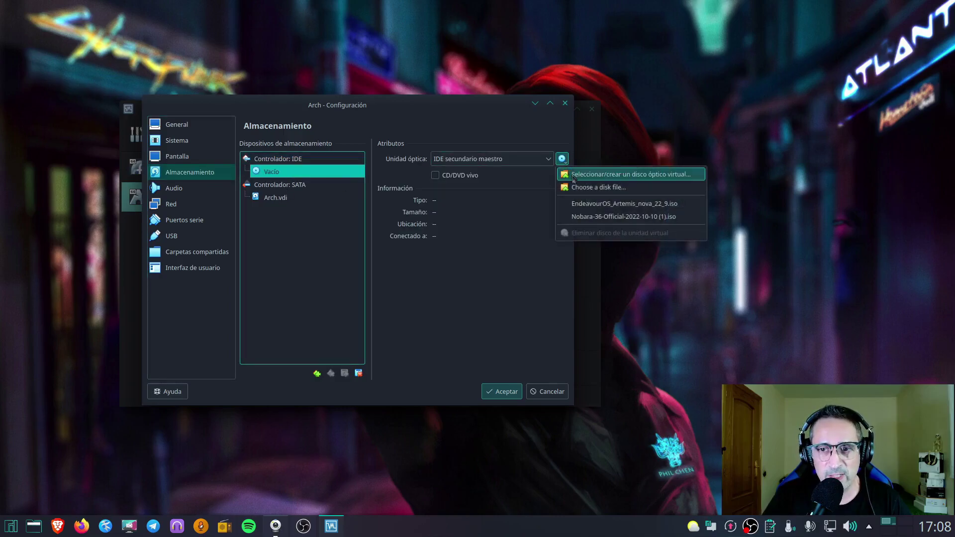
click(589, 174)
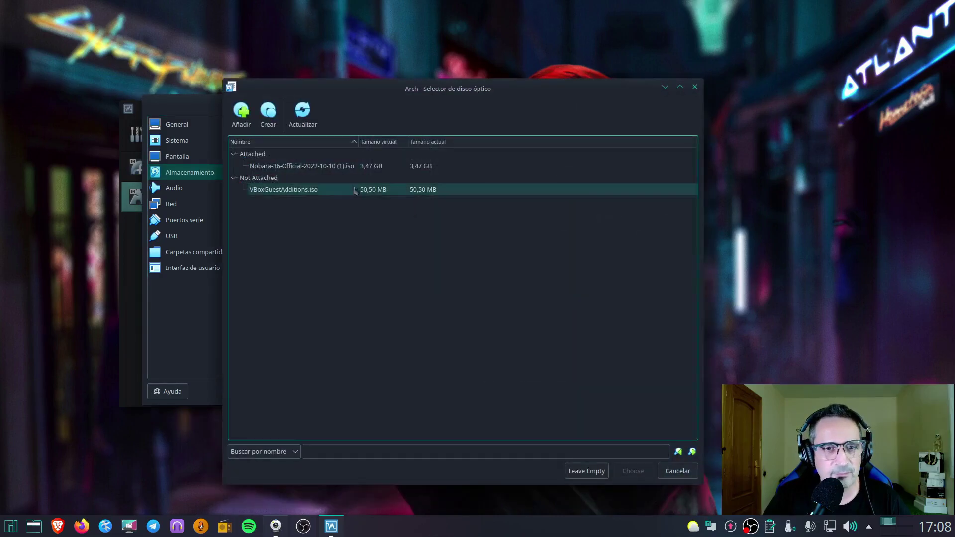
click(241, 113)
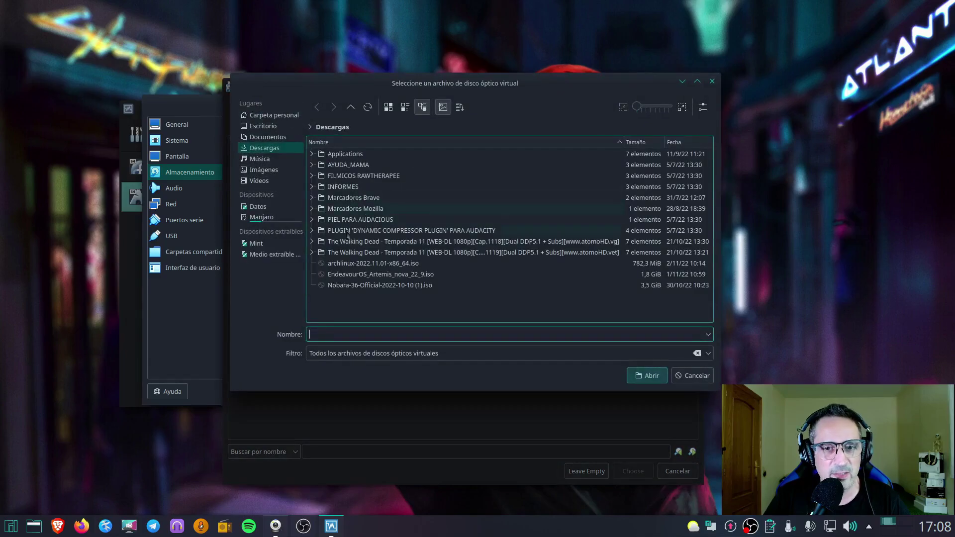
double_click(355, 274)
click(642, 475)
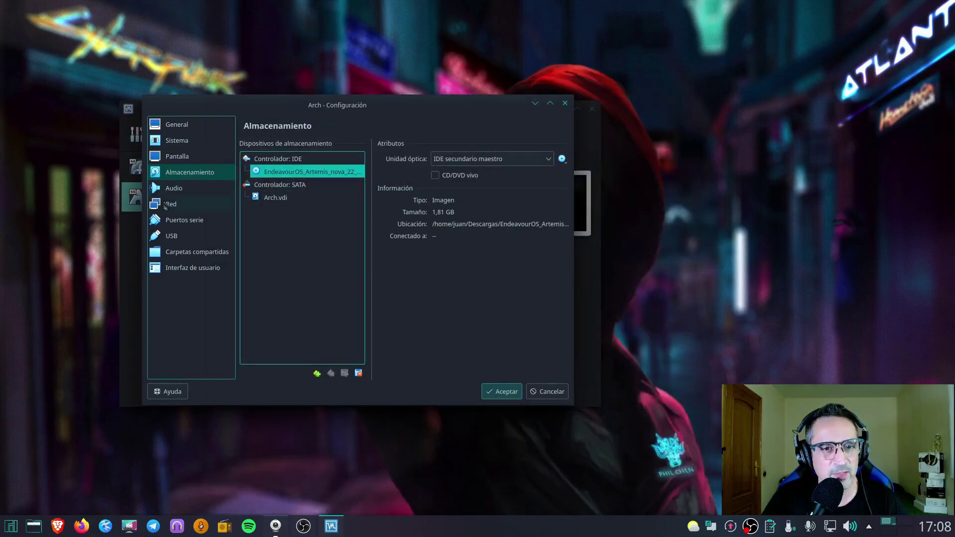
Bridge the network adapter to eno1 with promiscuous mode set to Permitir todo
click(172, 189)
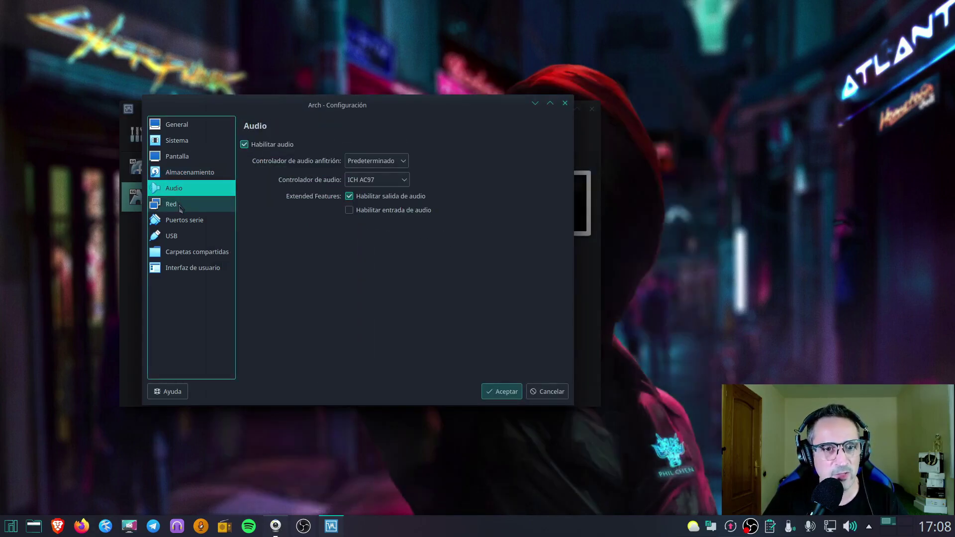
click(179, 206)
click(365, 180)
click(368, 206)
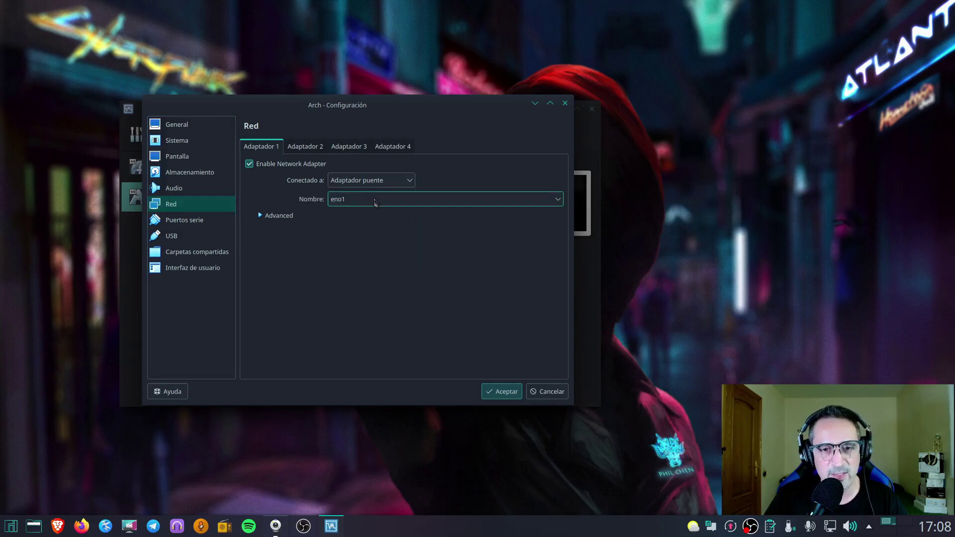
click(374, 200)
click(384, 214)
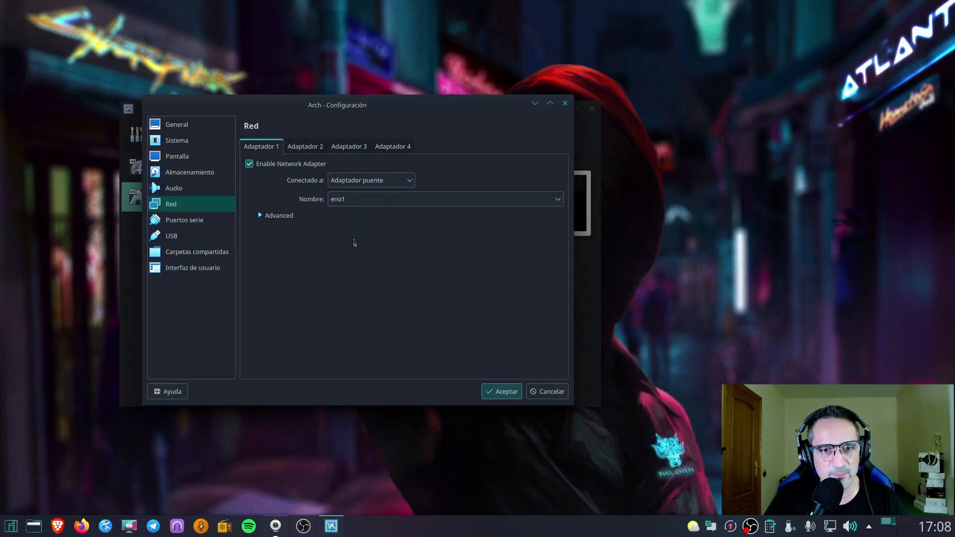
click(280, 216)
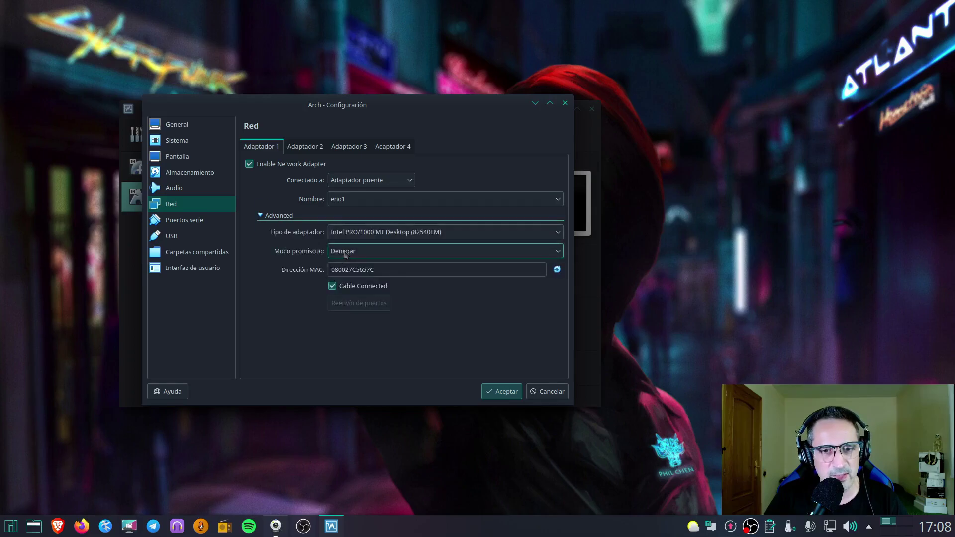
click(346, 253)
click(368, 291)
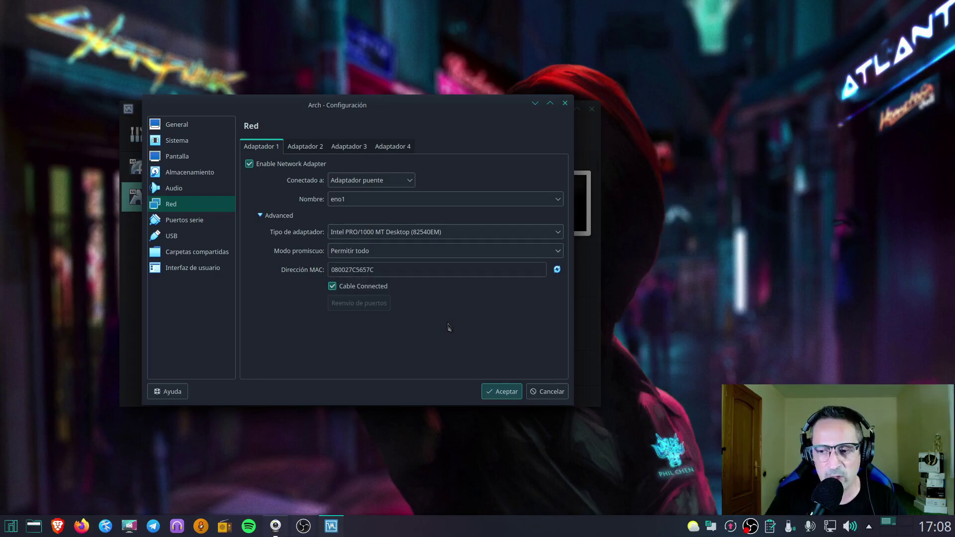
Switch the USB controller to USB 3.0 (xHCI)
click(213, 219)
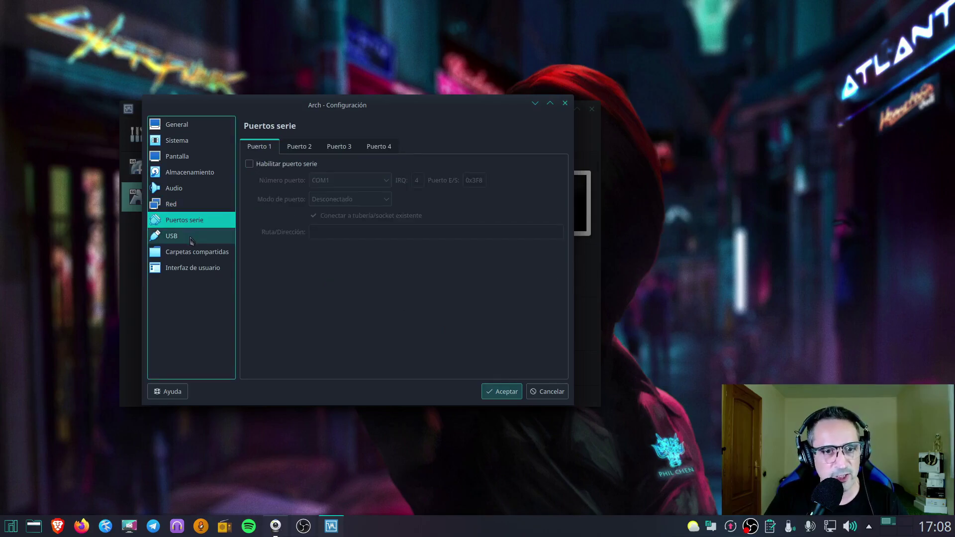
click(209, 235)
click(257, 187)
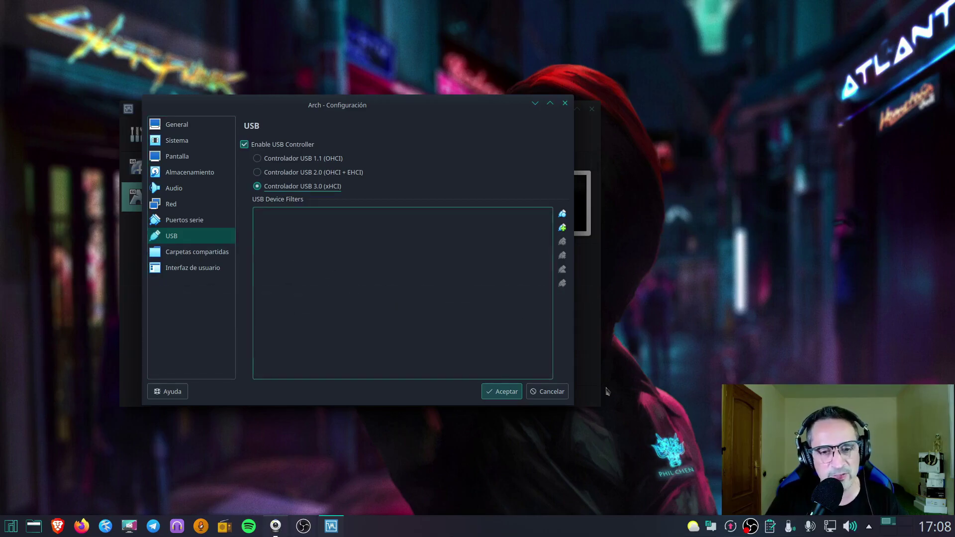
Save the settings, start the Arch VM and dismiss the keyboard auto-capture notice
click(508, 392)
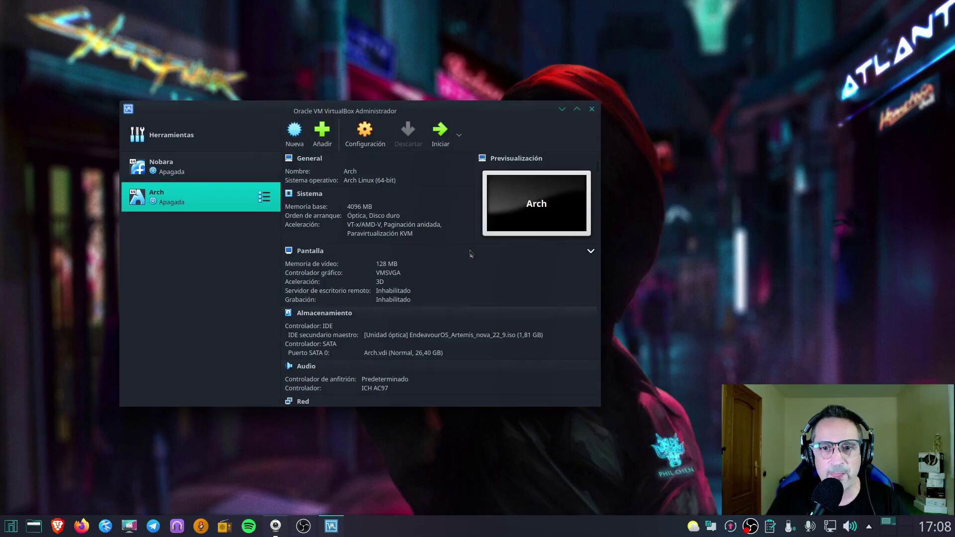
click(439, 133)
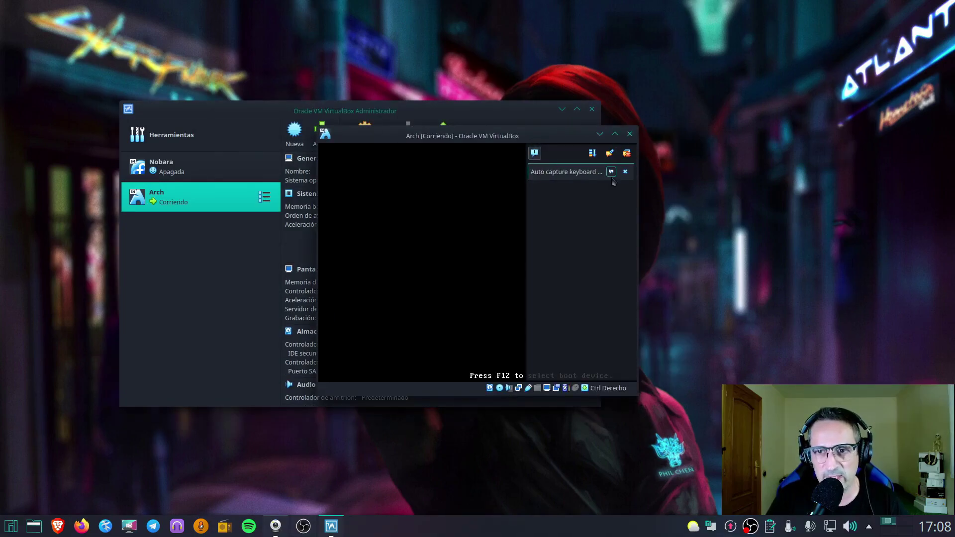
click(624, 175)
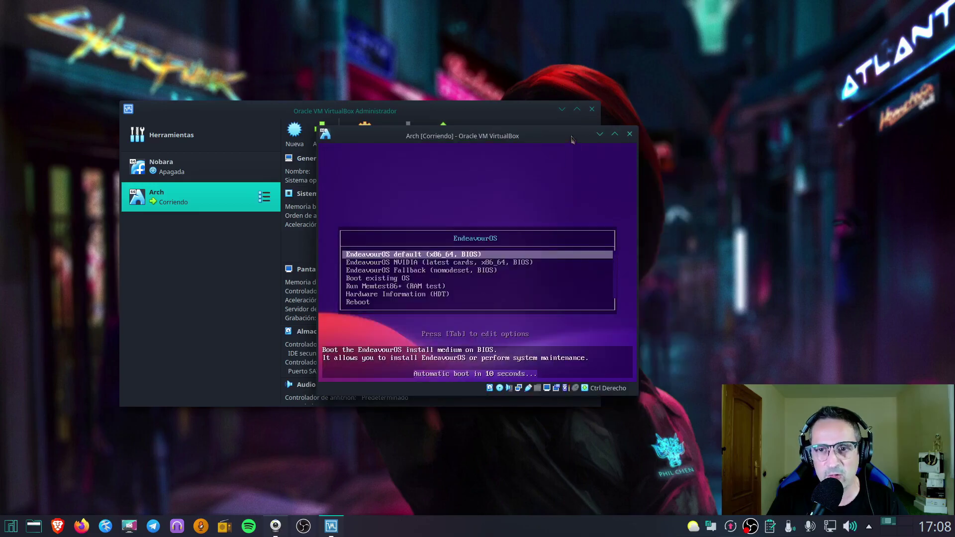
Enlarge the VM window, boot the default EndeavourOS entry and minimize the manager
drag(571, 141, 504, 137)
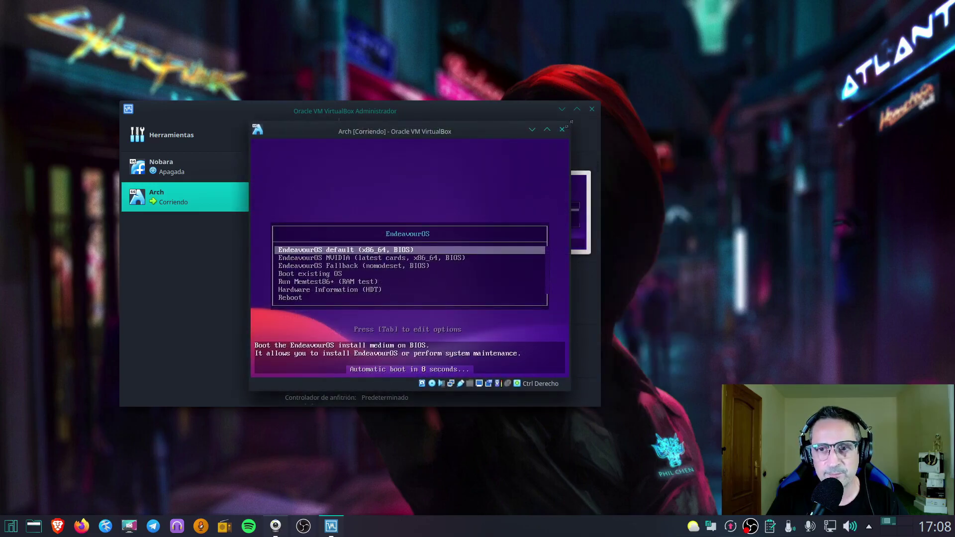
drag(569, 124, 774, 55)
drag(667, 63, 550, 101)
key(Return)
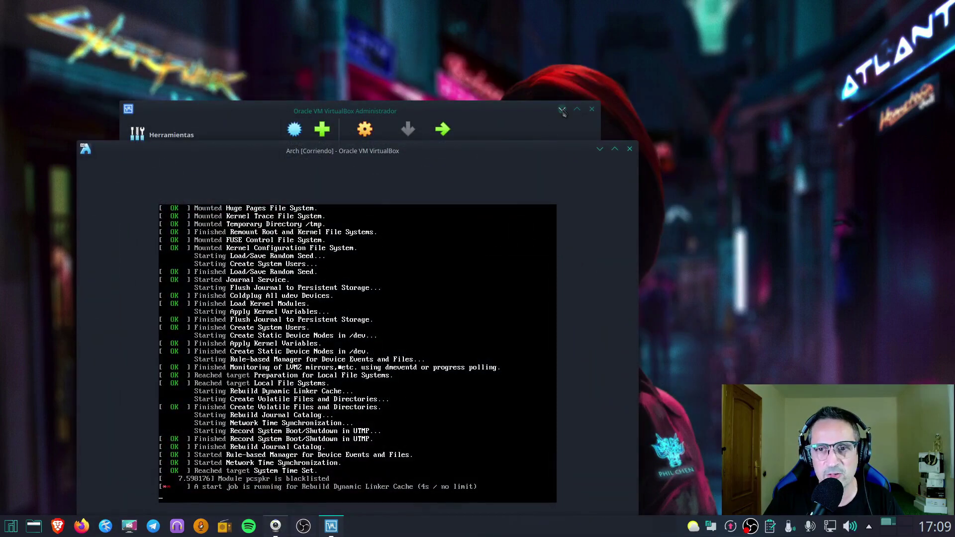
click(562, 110)
drag(492, 154, 485, 63)
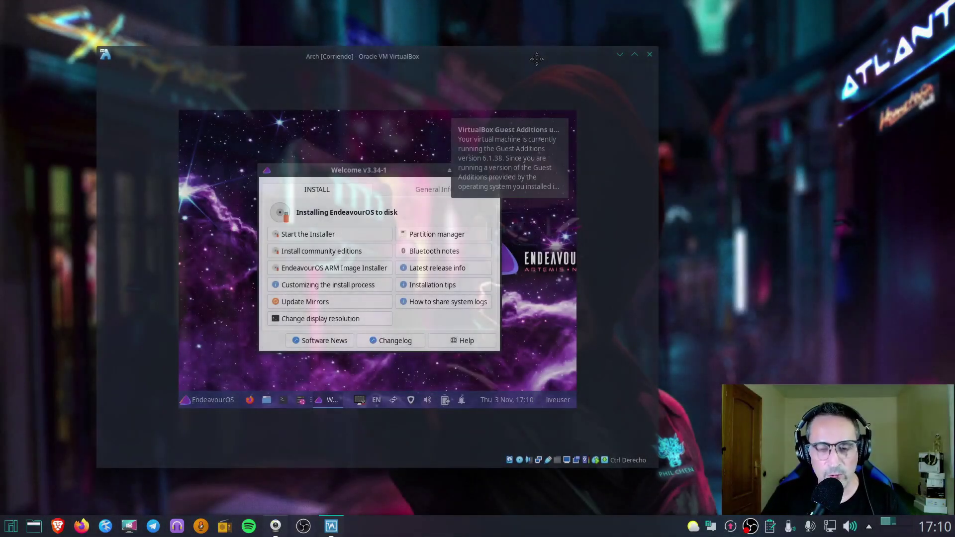
Dismiss the Guest Additions notice, enlarge the VM window and centre the Welcome dialog
click(553, 131)
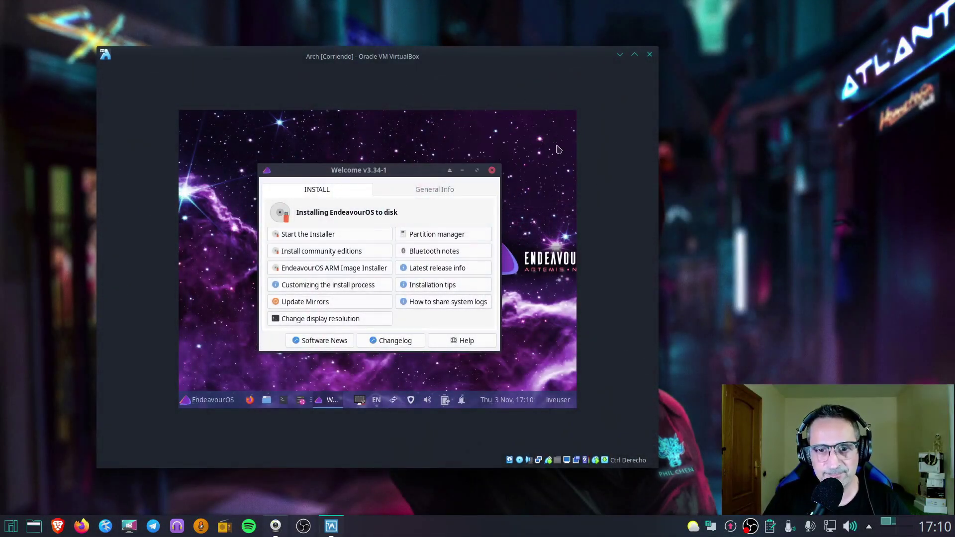
drag(659, 49, 753, 28)
drag(618, 41, 573, 37)
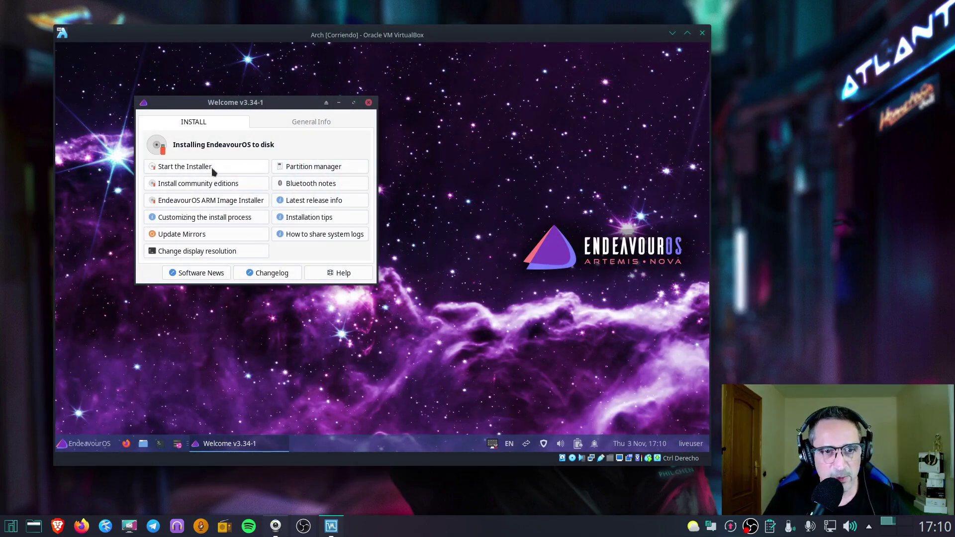
drag(228, 104, 345, 147)
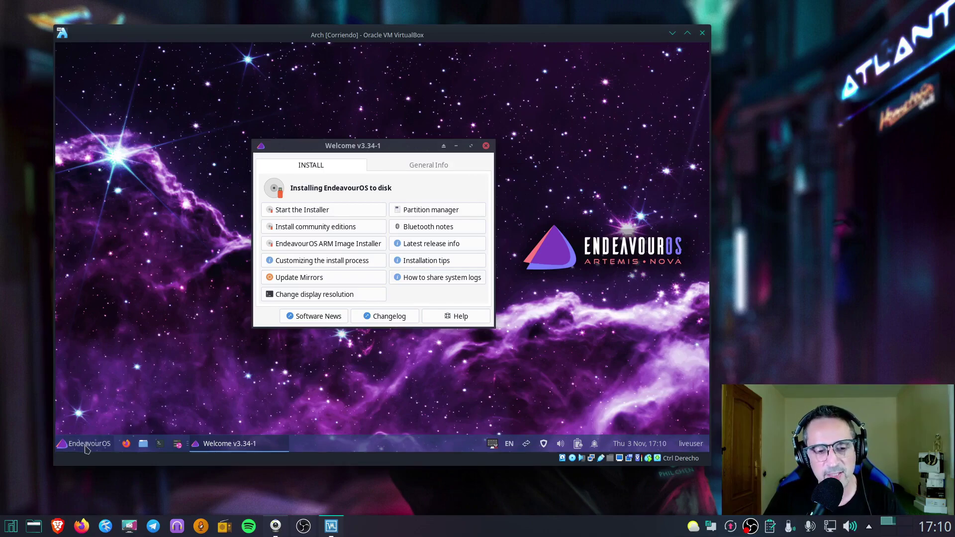
Start the EndeavourOS installer in Online mode and advance past its first page
click(330, 210)
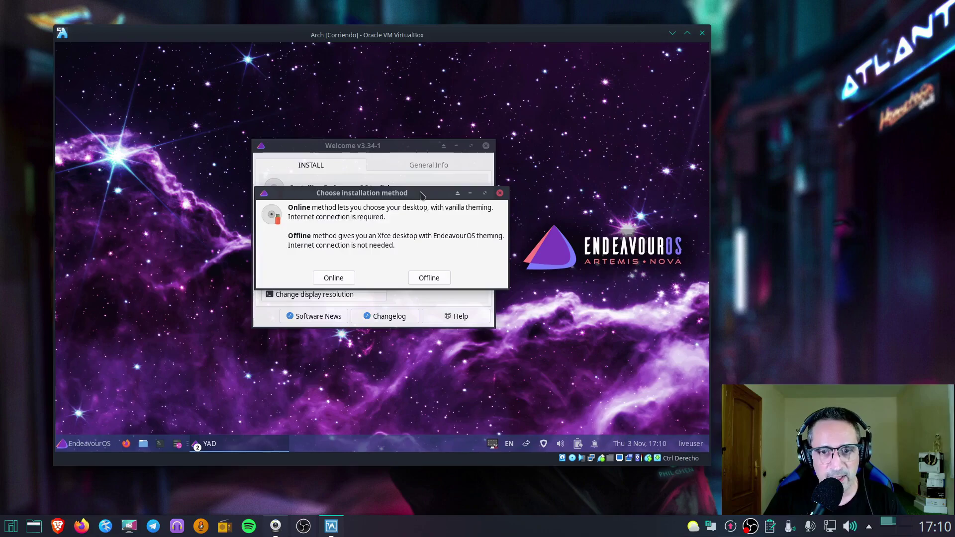
drag(420, 192, 435, 209)
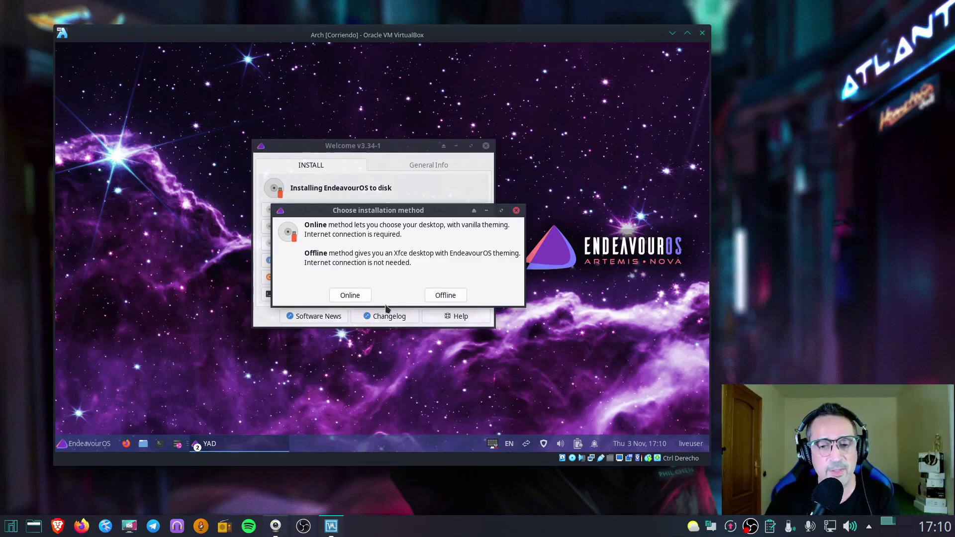
drag(376, 210, 357, 194)
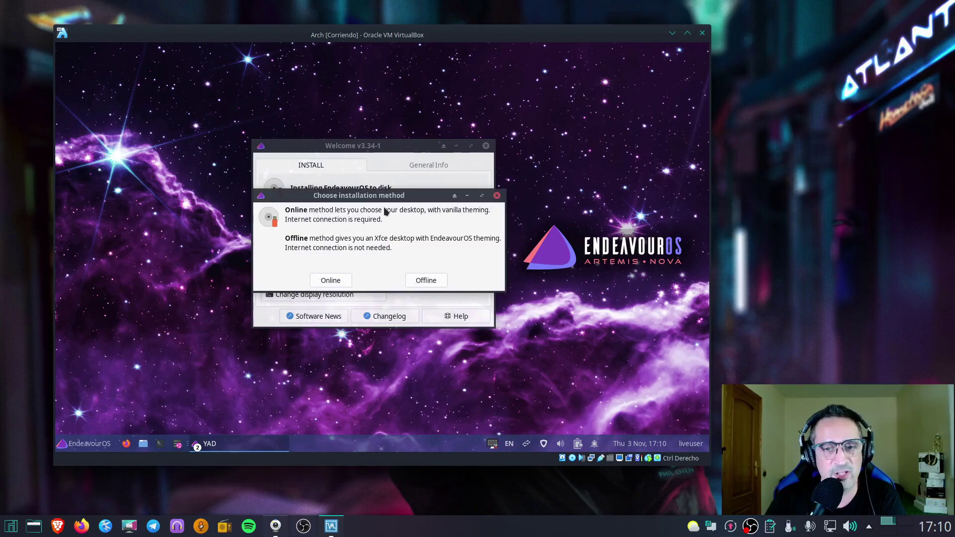
click(330, 281)
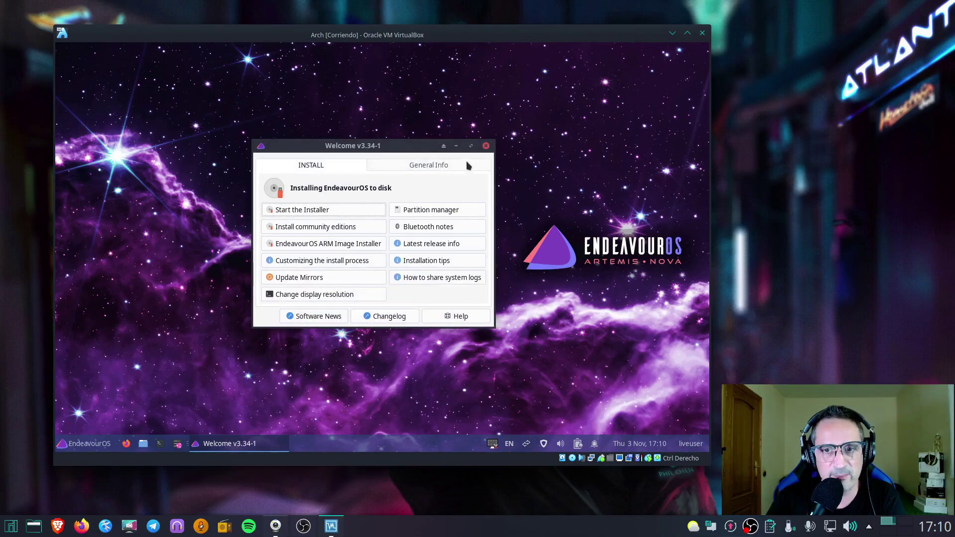
click(456, 146)
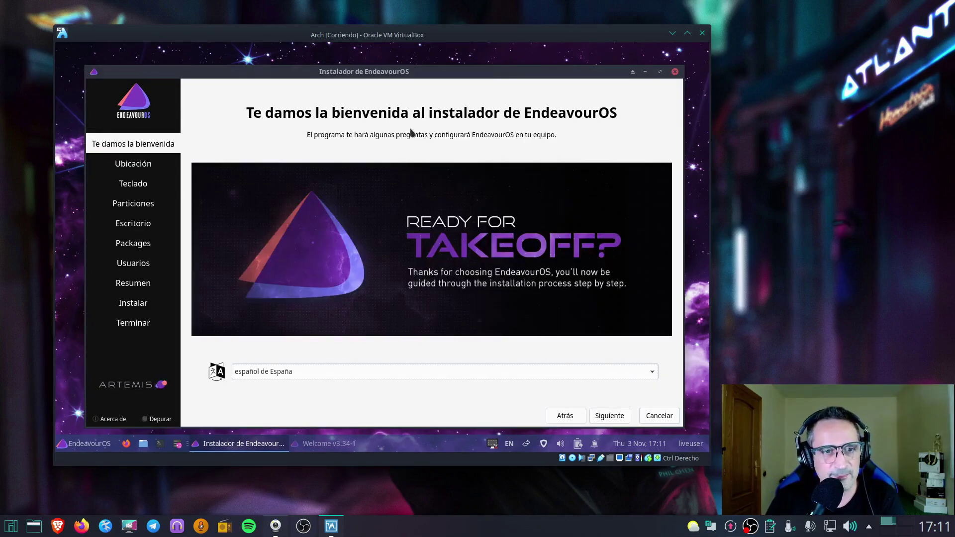
drag(327, 75, 323, 69)
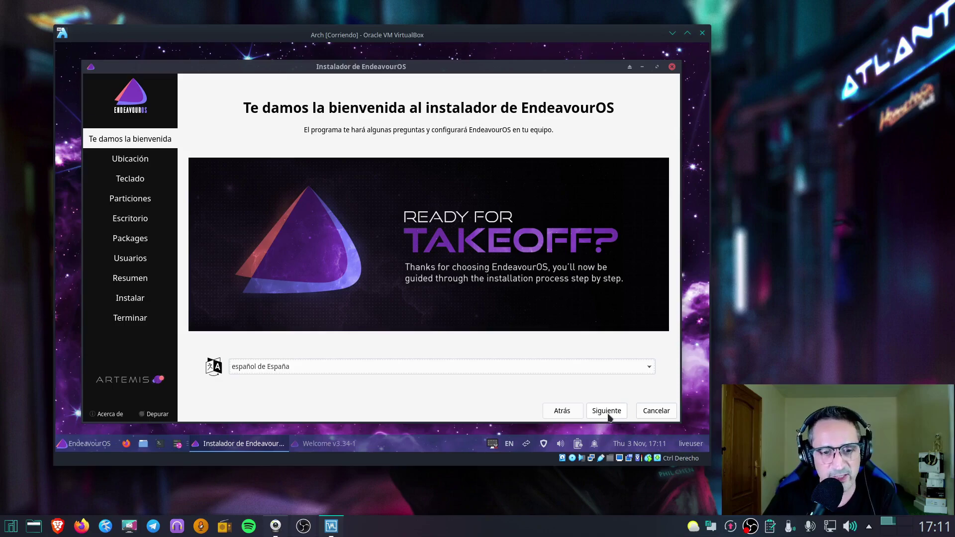
click(607, 415)
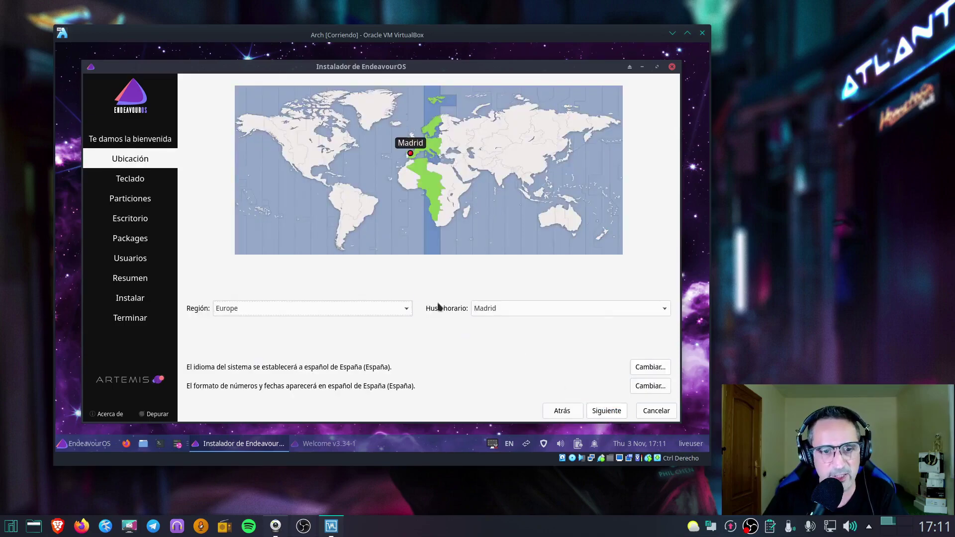
Accept the Europe/Madrid location and Spanish keyboard, keeping Particionado manual selected
click(607, 412)
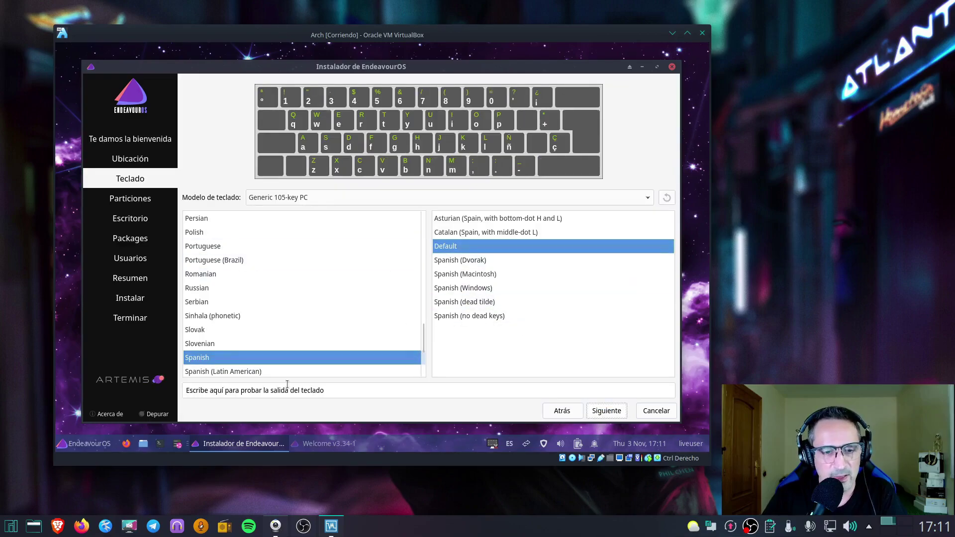
click(607, 412)
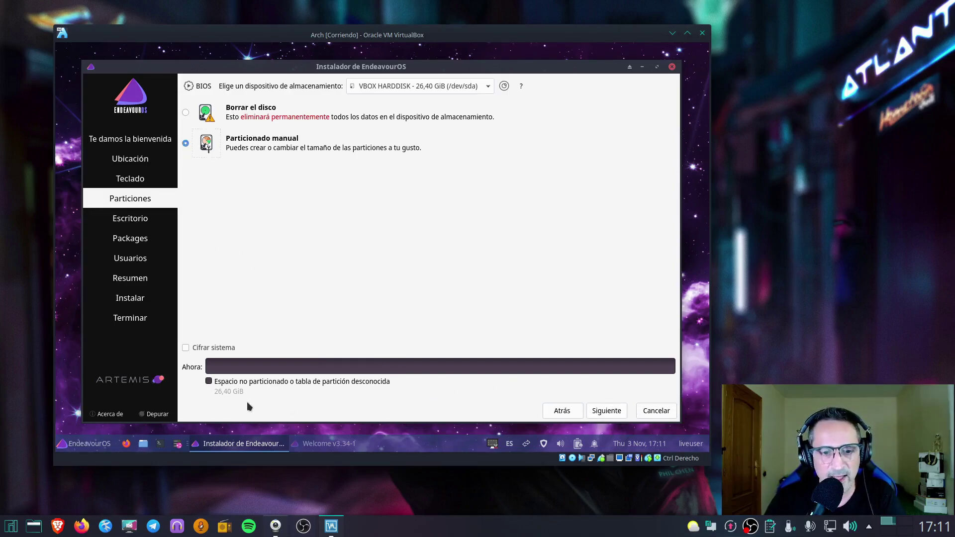
click(615, 415)
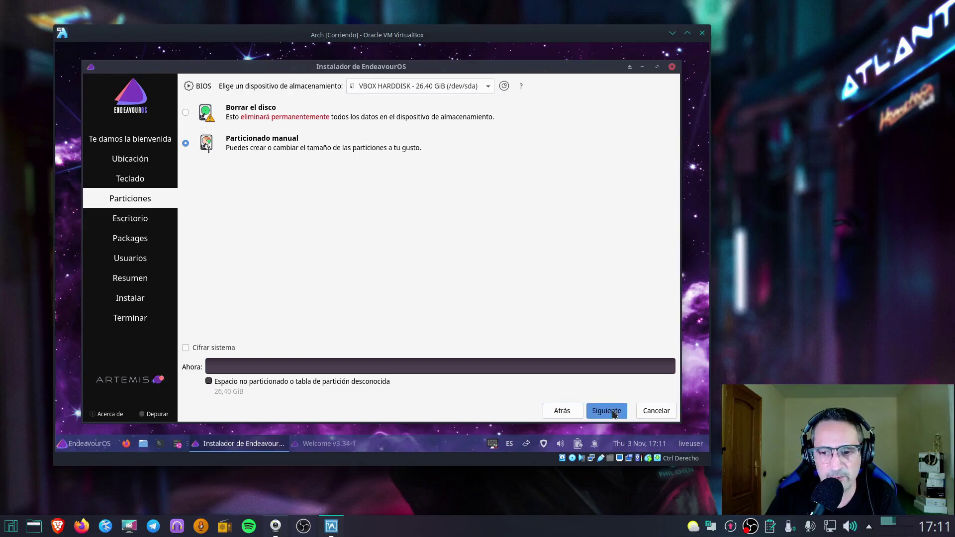
Create a new GPT partition table on the empty virtual disk
click(359, 157)
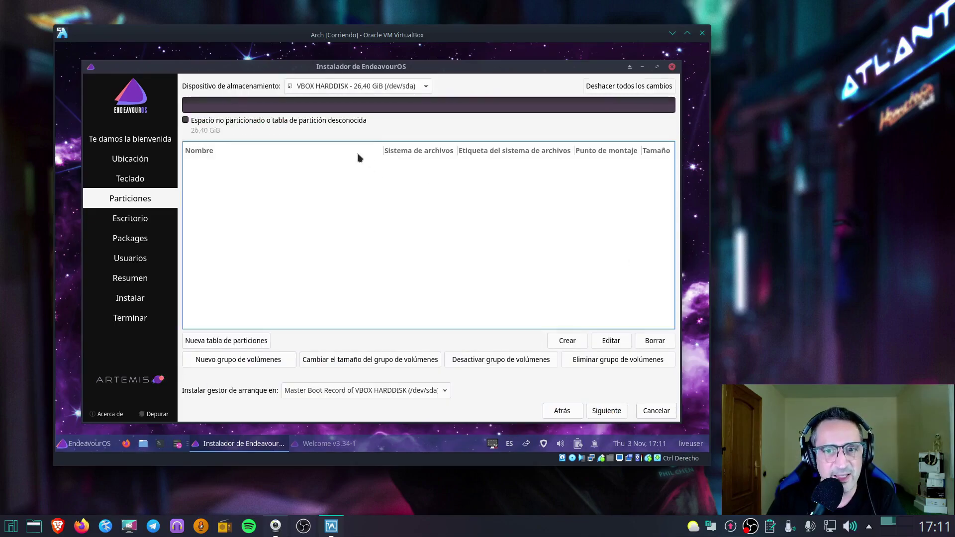
click(256, 342)
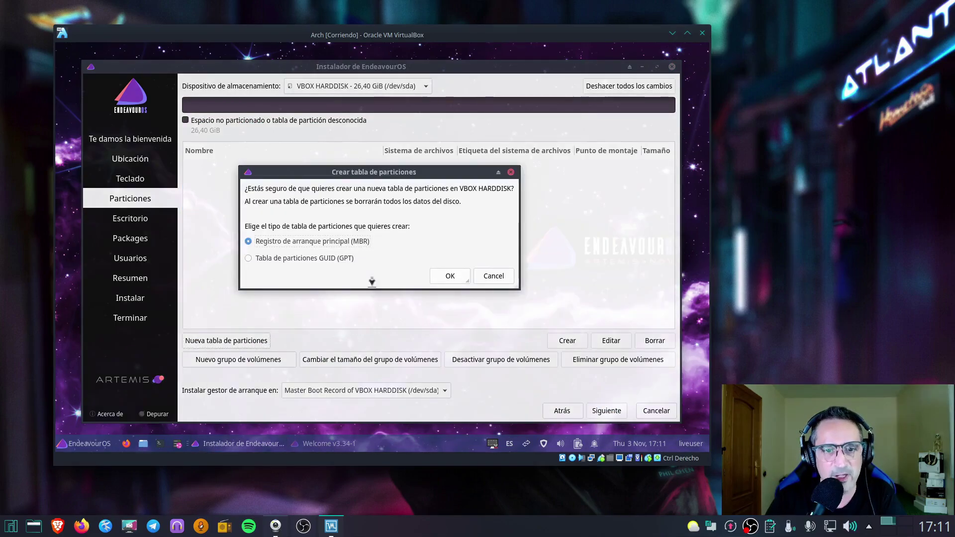
click(248, 259)
click(449, 277)
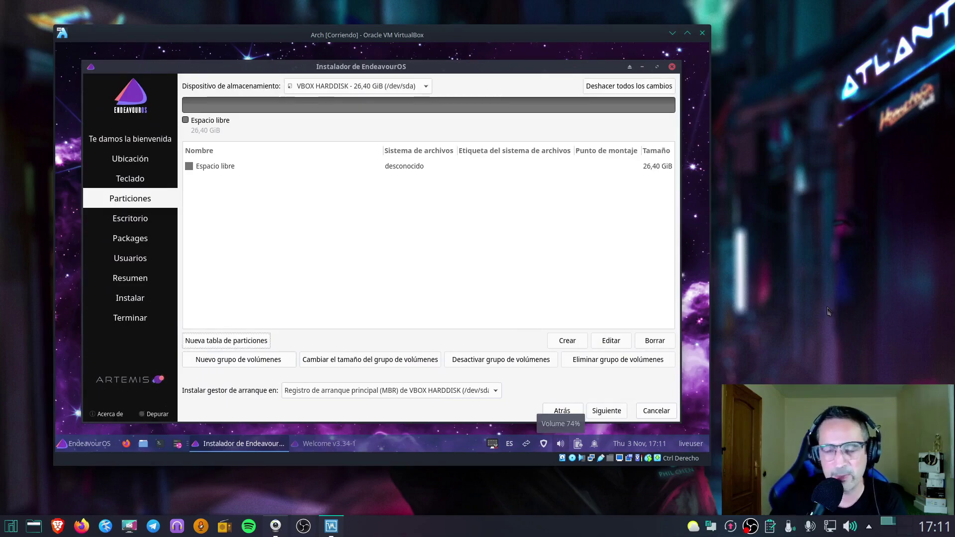
Add a 300 MiB fat32 partition mounted at /boot/efi with the boot flag set
click(422, 168)
click(582, 343)
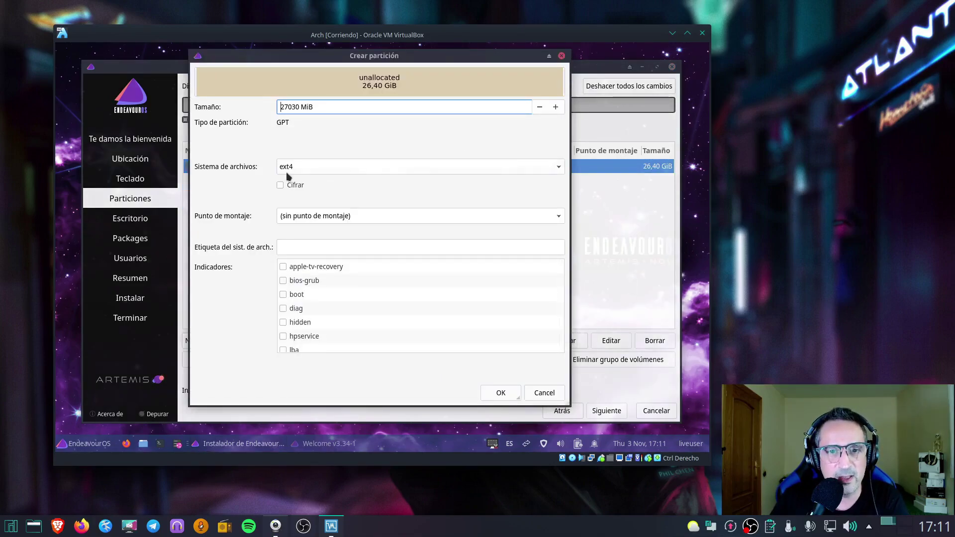
triple_click(300, 106)
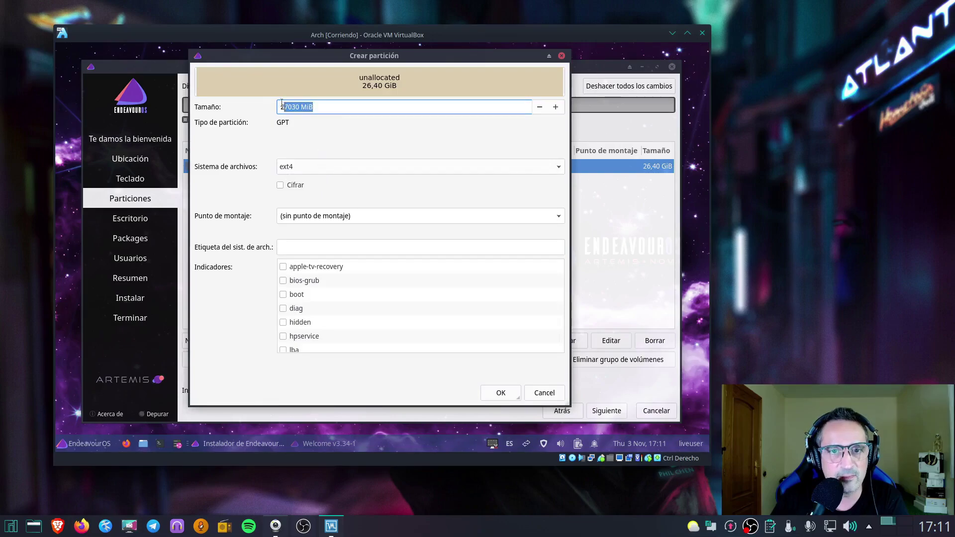
click(320, 105)
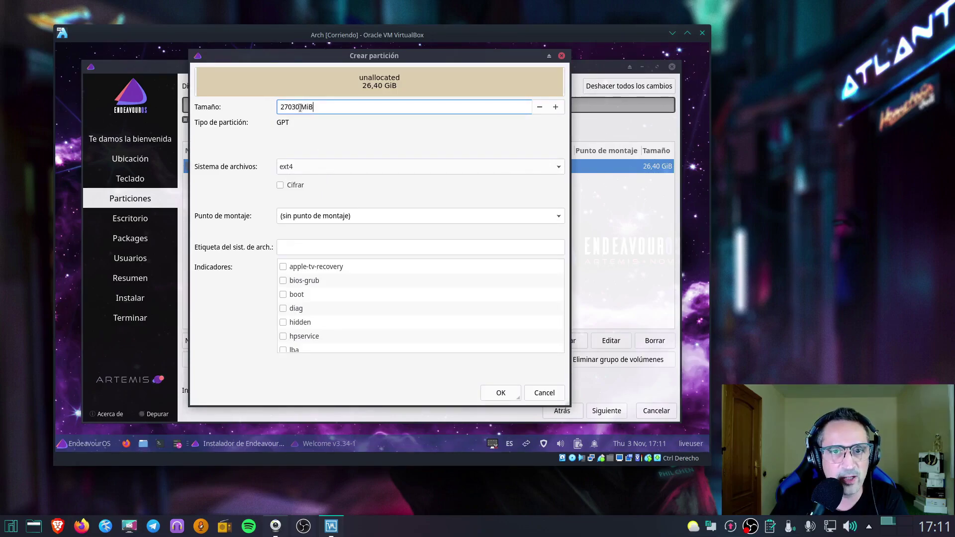
drag(299, 107, 269, 102)
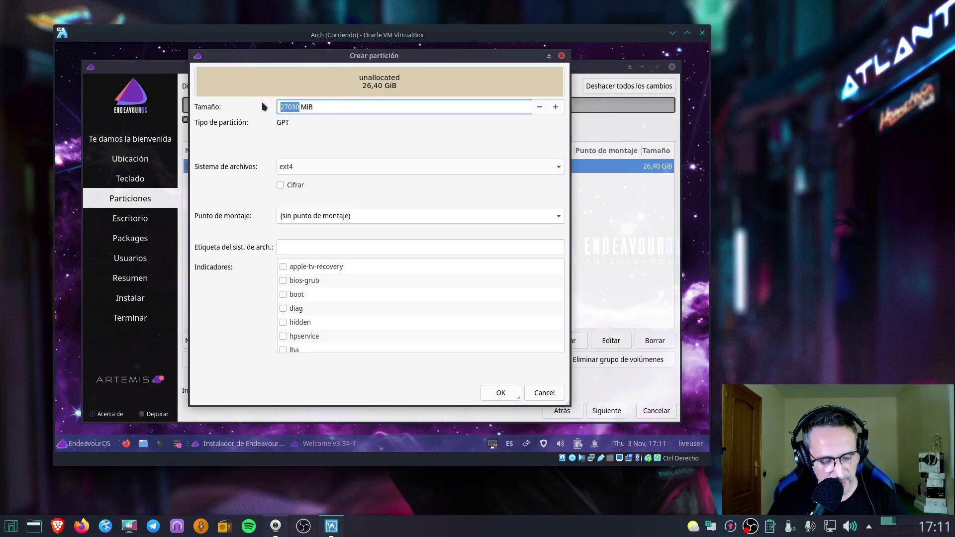
text(300)
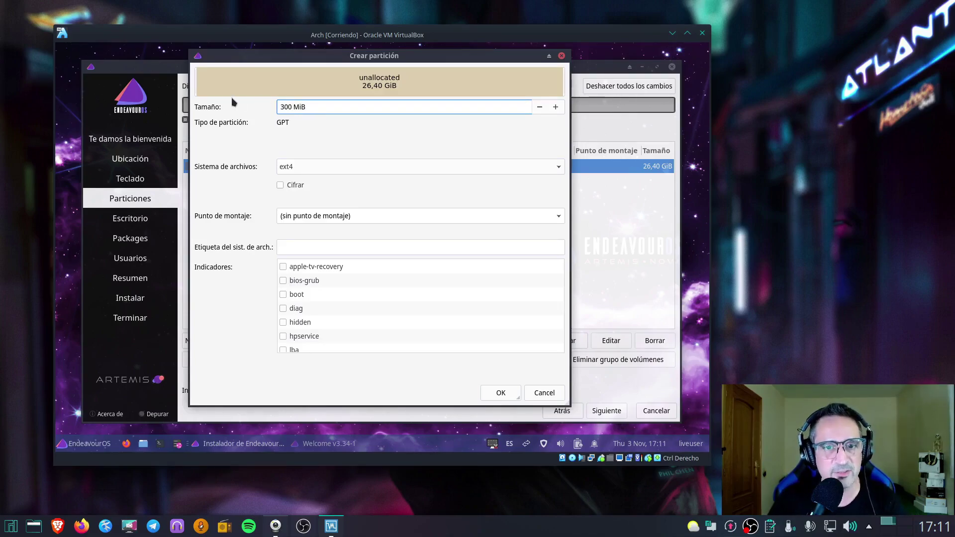
click(299, 166)
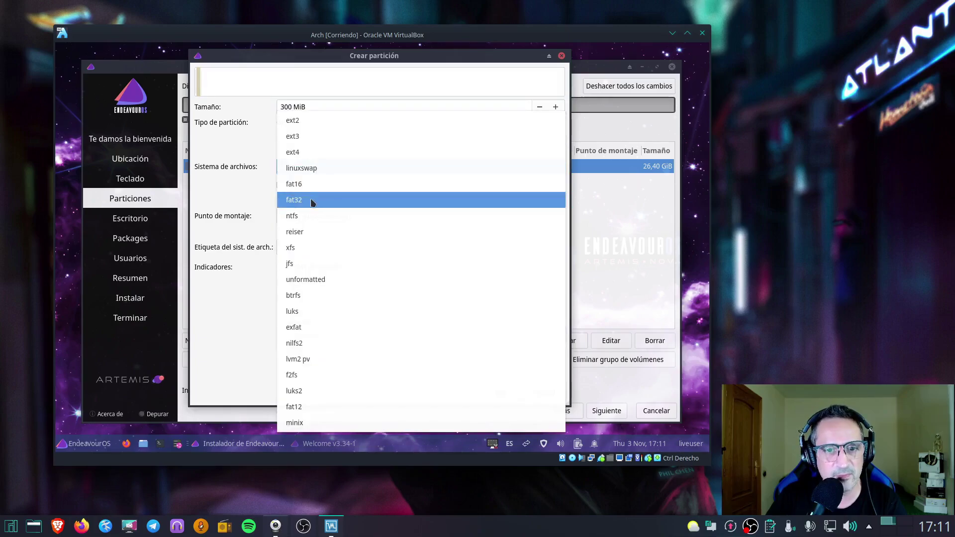
click(318, 201)
click(327, 207)
key(ctrl+a)
key(BackSpace)
text(/boo)
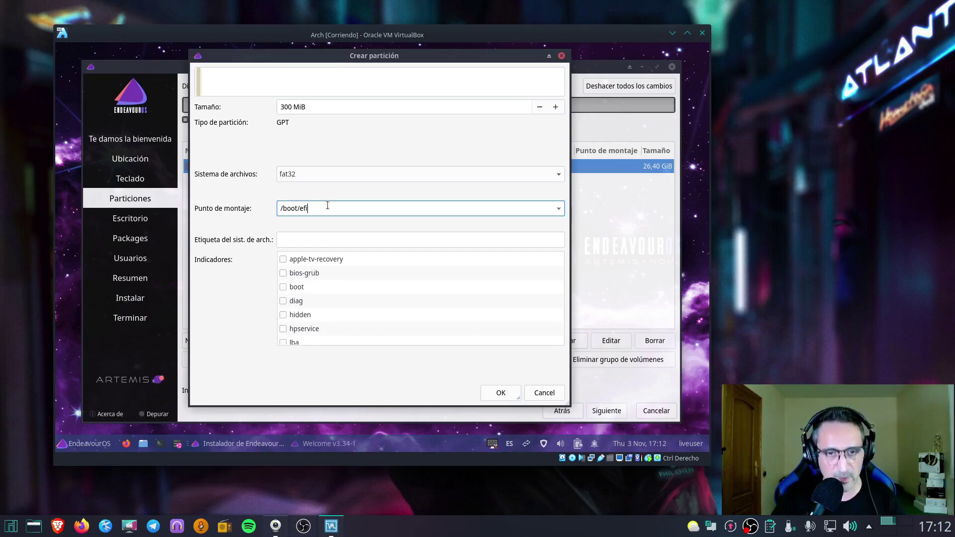
click(285, 288)
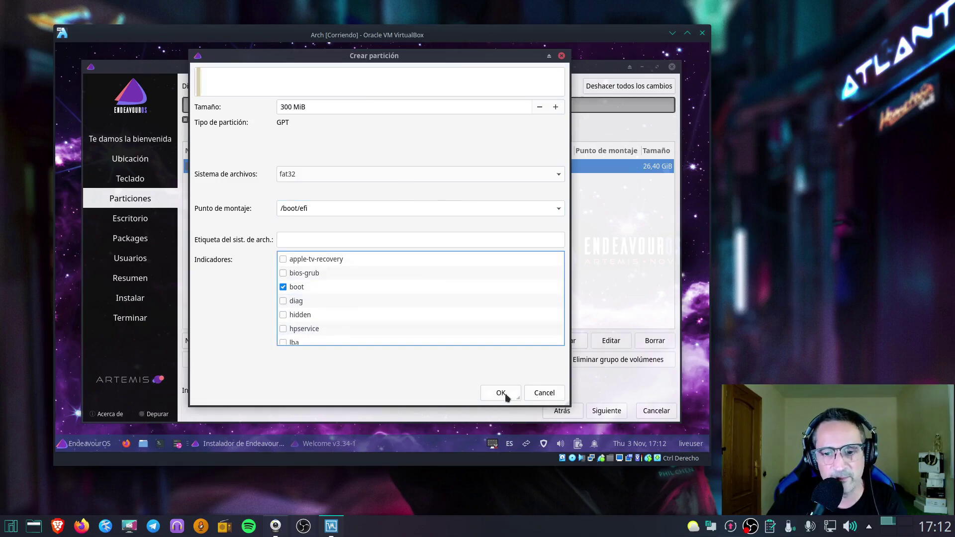
click(509, 395)
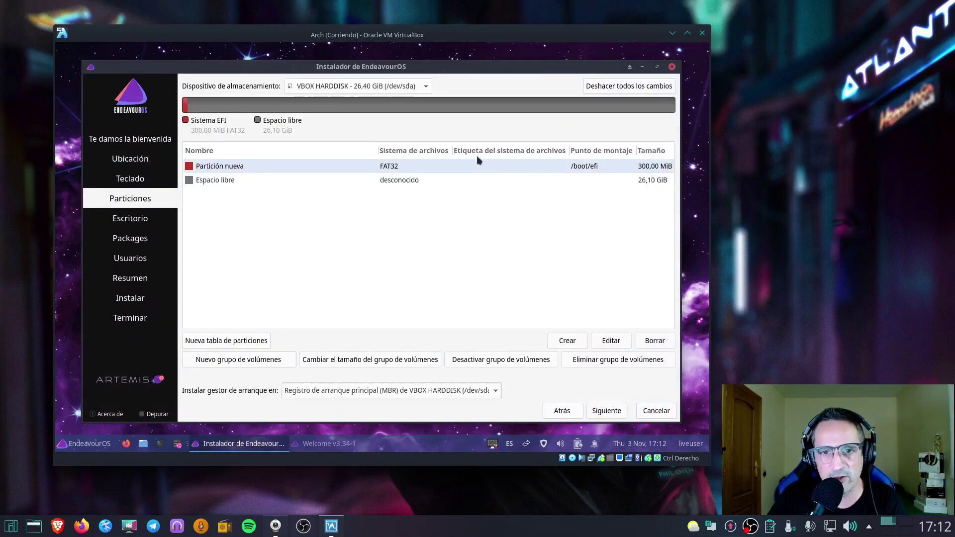
Use the remaining 26,10 GiB free space for an ext4 partition mounted at /, then continue
click(411, 182)
click(567, 342)
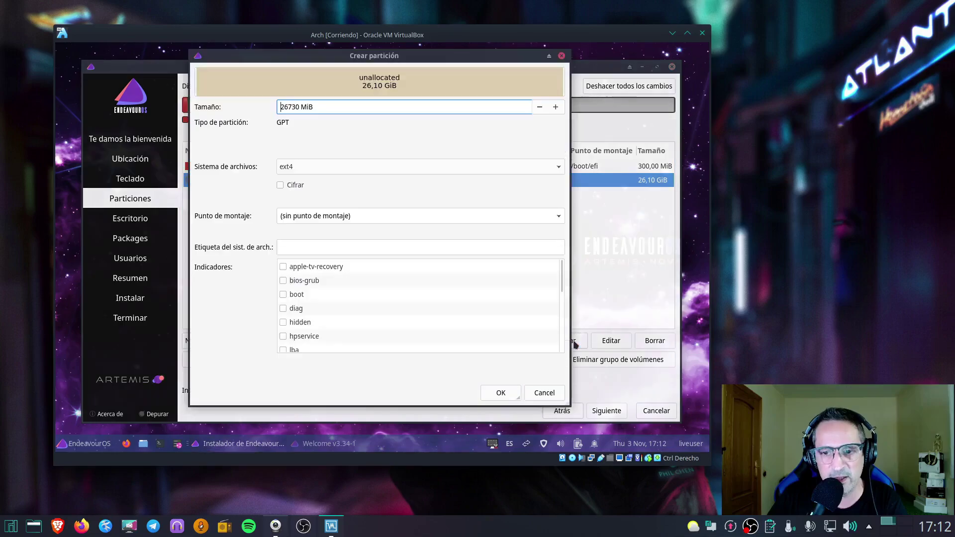
click(559, 217)
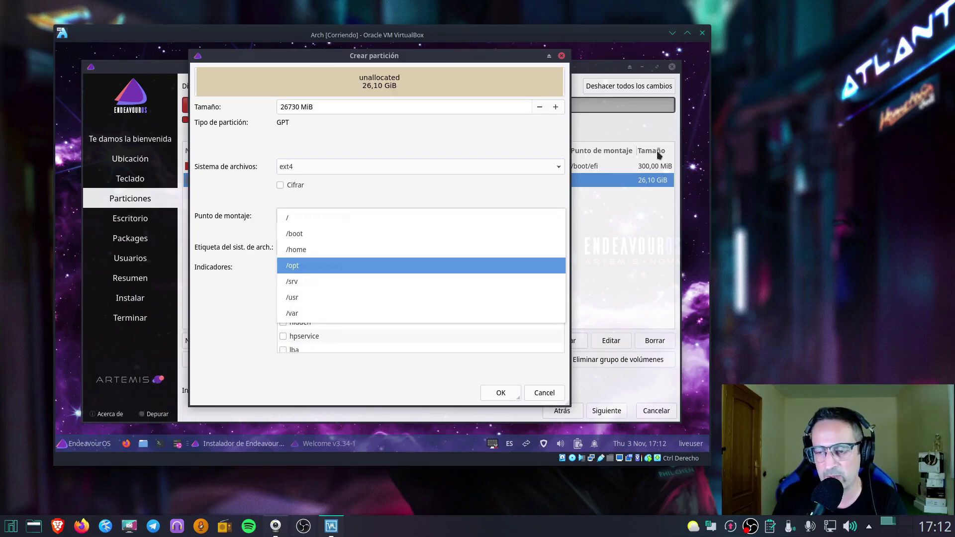
click(313, 217)
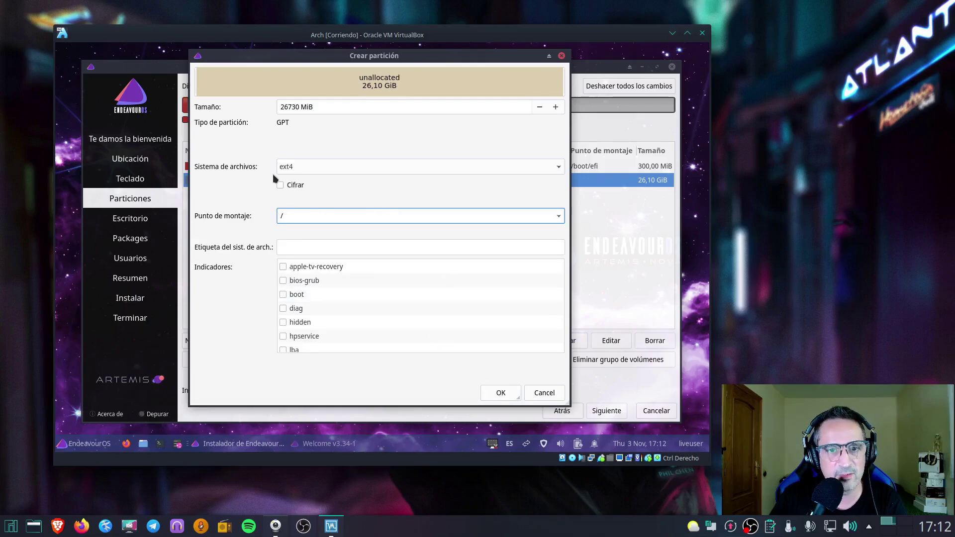
click(505, 396)
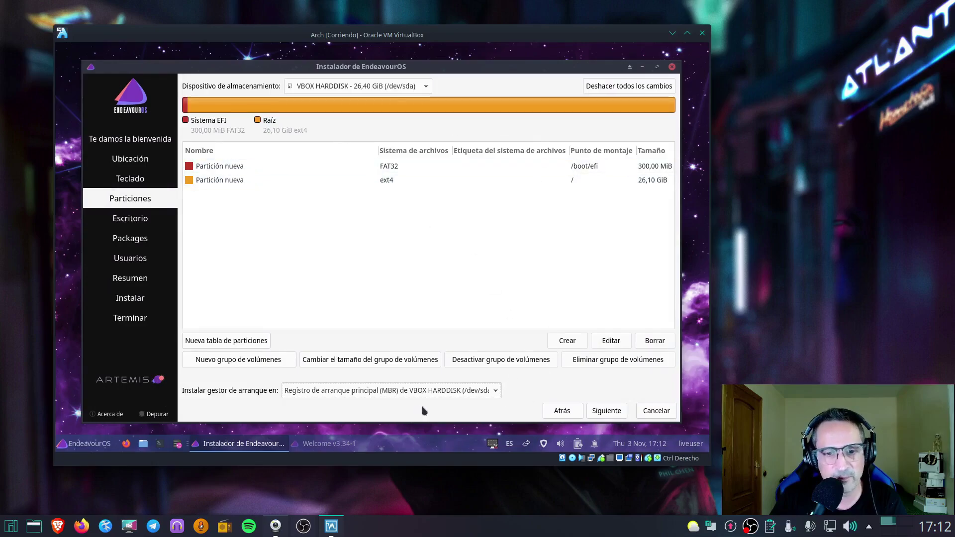
click(606, 411)
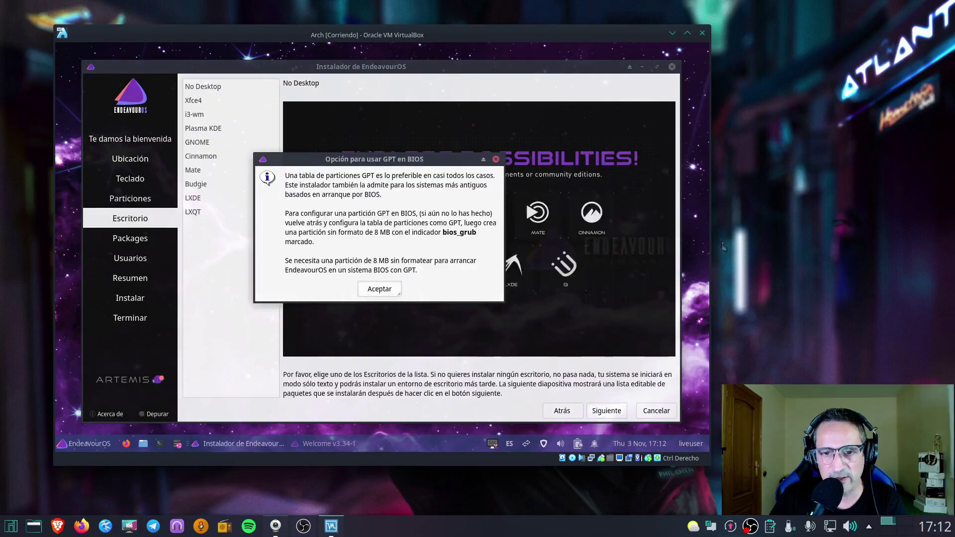
Dismiss the GPT in BIOS notice, enlarge the VM window, and choose Plasma KDE
click(379, 289)
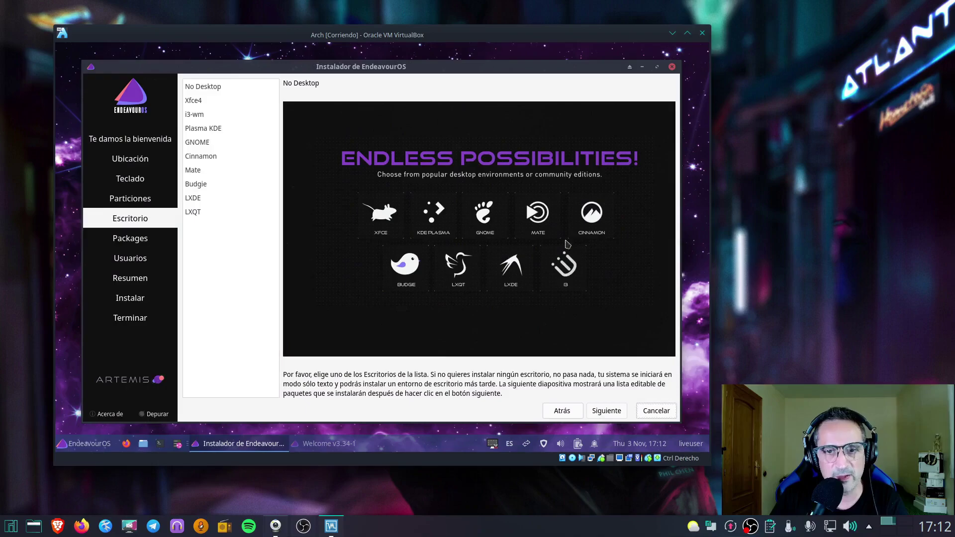
drag(520, 68, 512, 62)
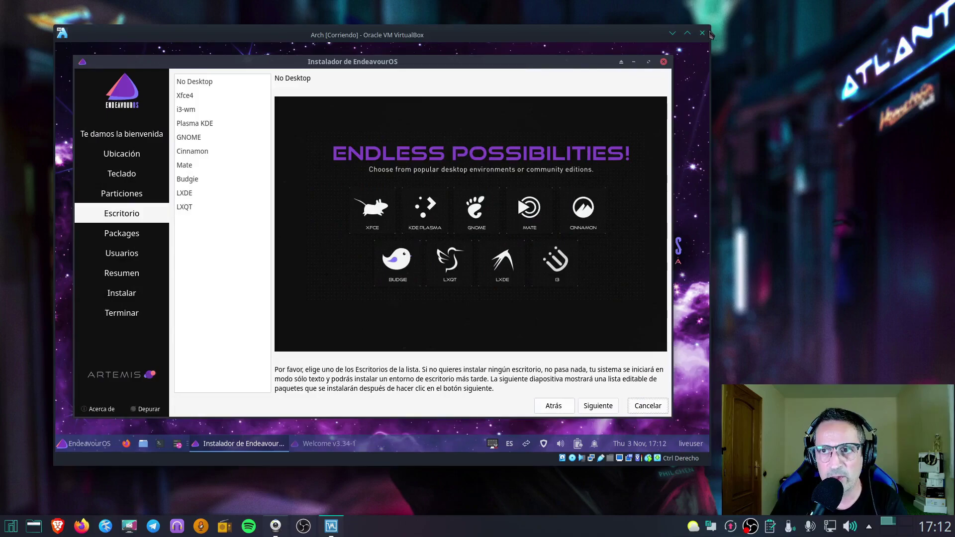
drag(710, 32, 783, 15)
mouse_move(583, 47)
mouse_down()
mouse_move(563, 58)
mouse_move(575, 58)
mouse_up()
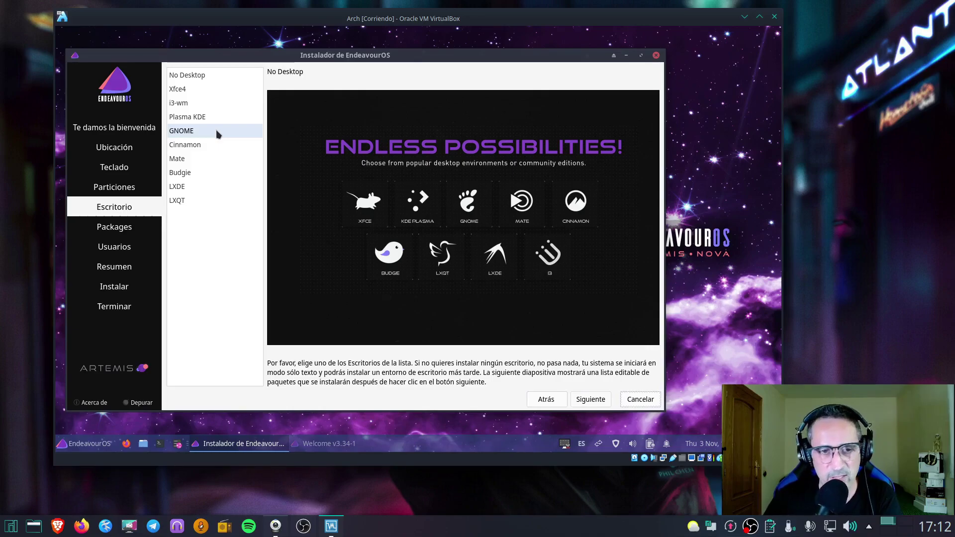
click(206, 118)
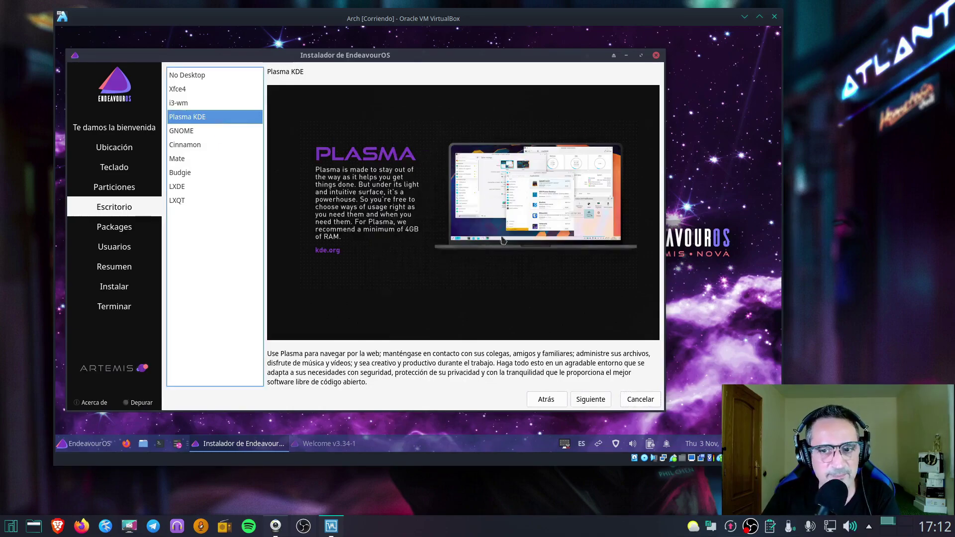
click(593, 400)
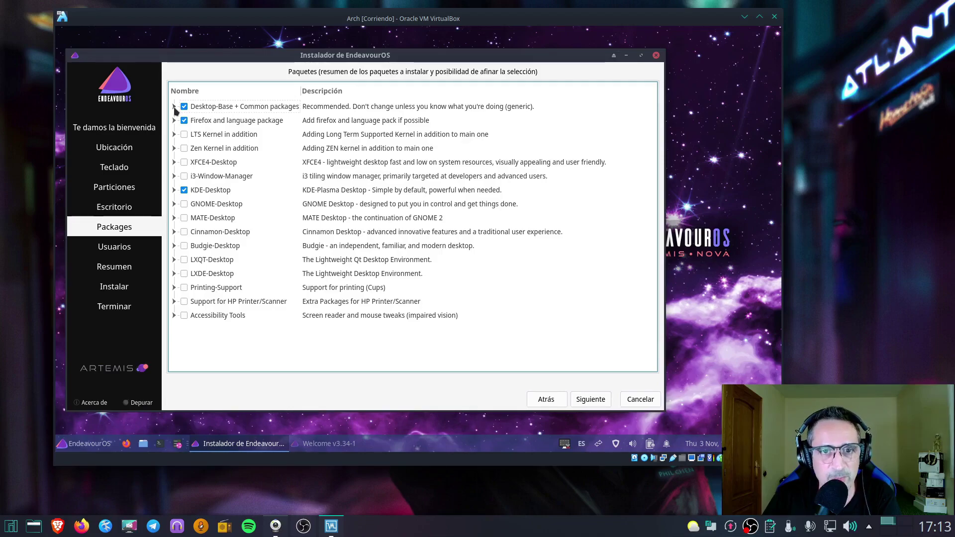
Expand Desktop-Base + Common packages and uncheck the EndeavourOS applications selection
click(174, 107)
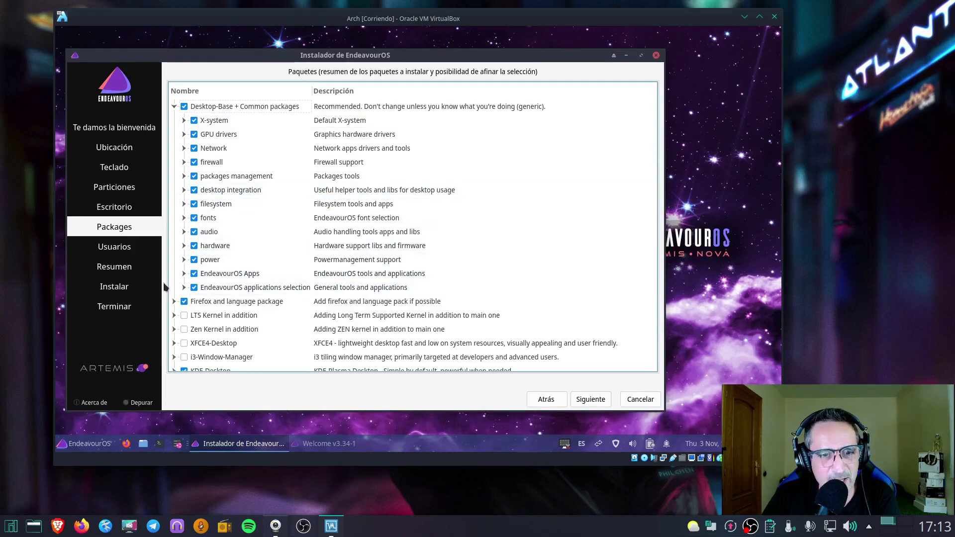
click(183, 274)
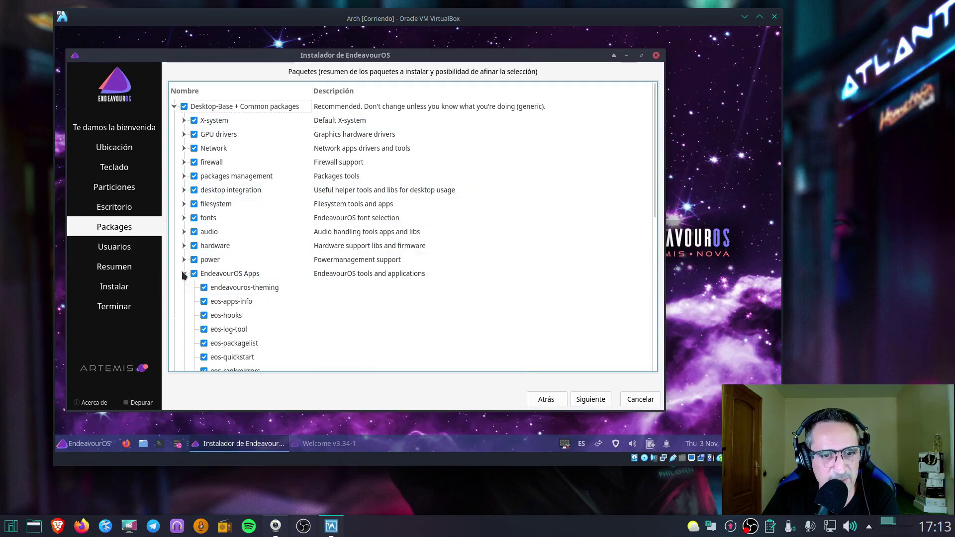
scroll(257, 304, down, 2)
scroll(257, 304, down, 1)
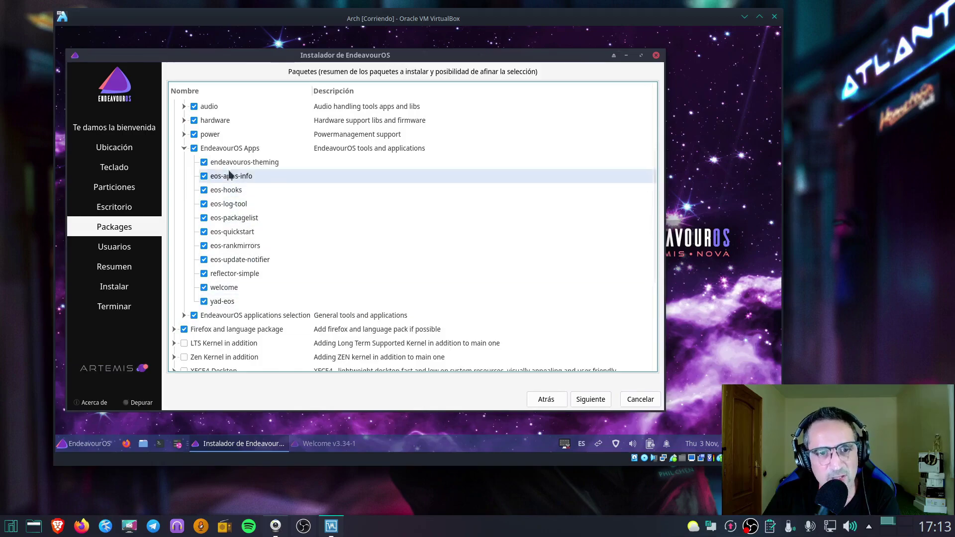
click(183, 148)
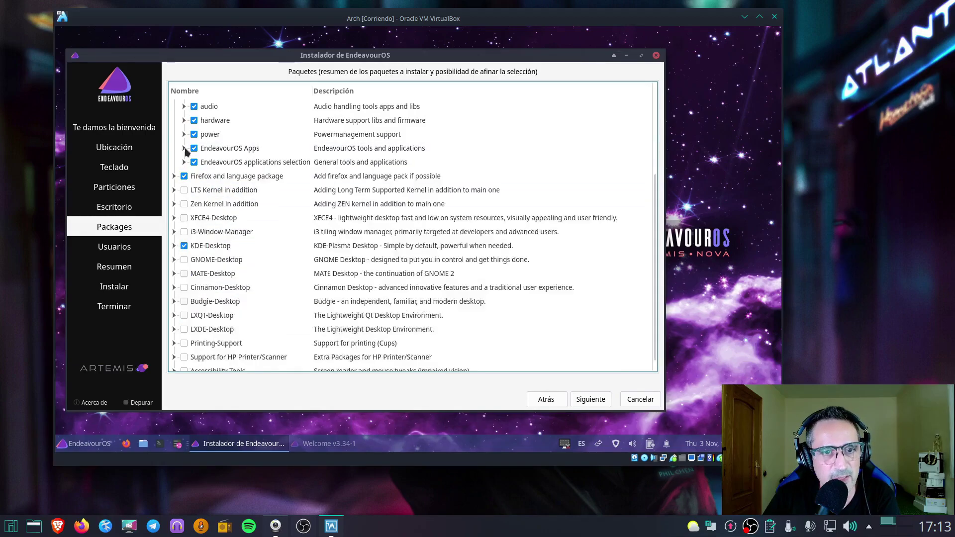
click(185, 162)
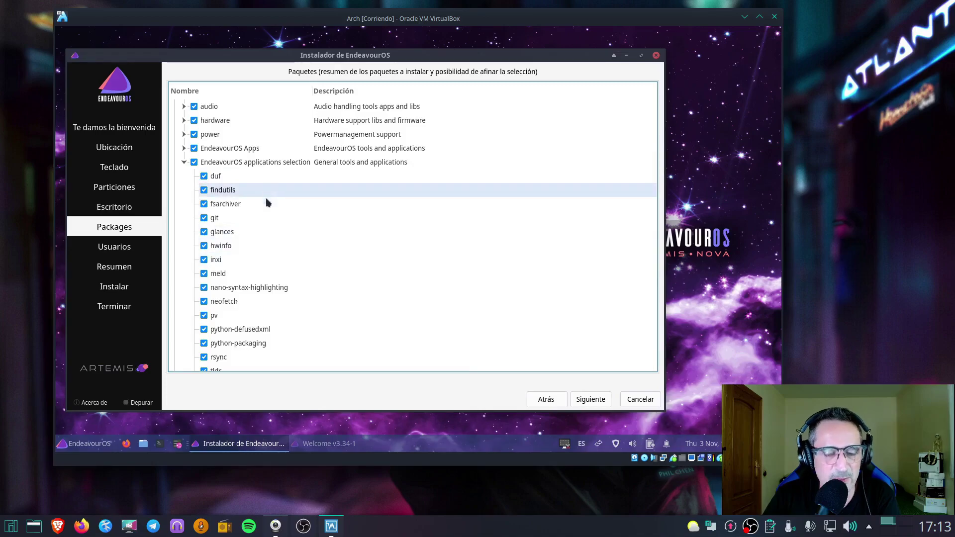
scroll(269, 208, down, 4)
scroll(264, 240, up, 4)
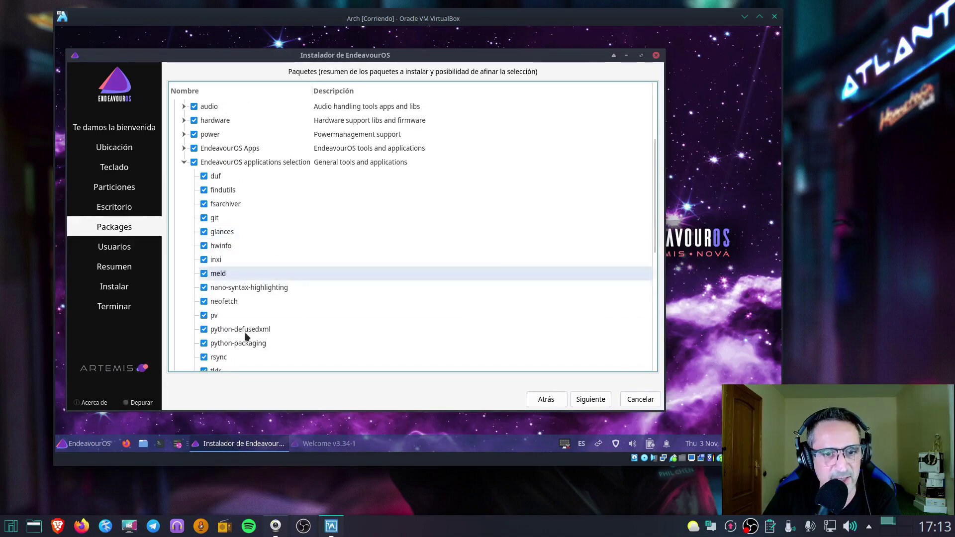
scroll(243, 281, down, 1)
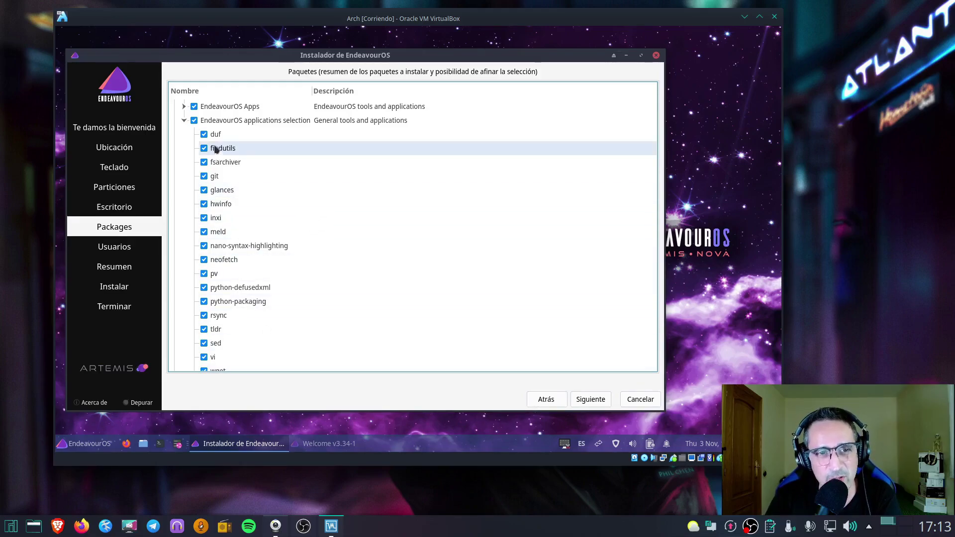
click(186, 121)
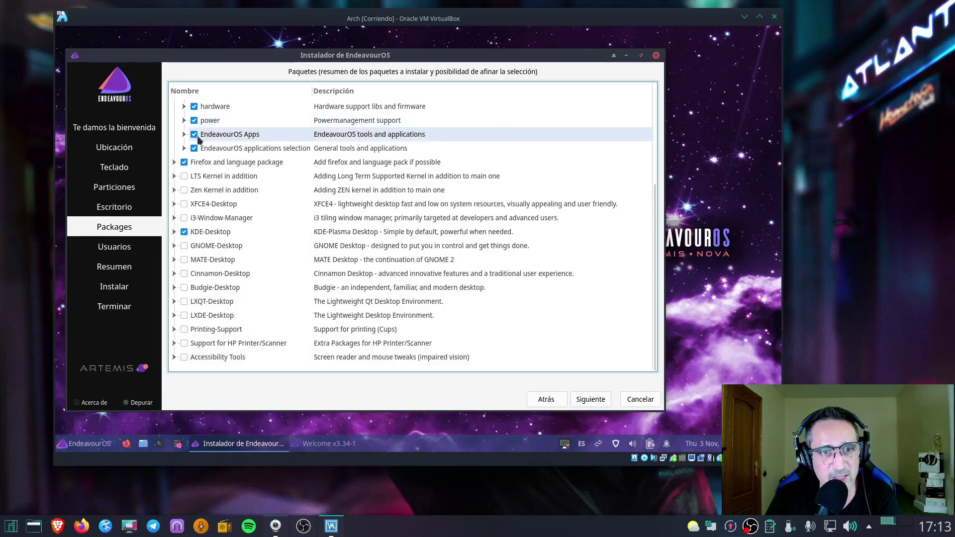
scroll(277, 188, up, 3)
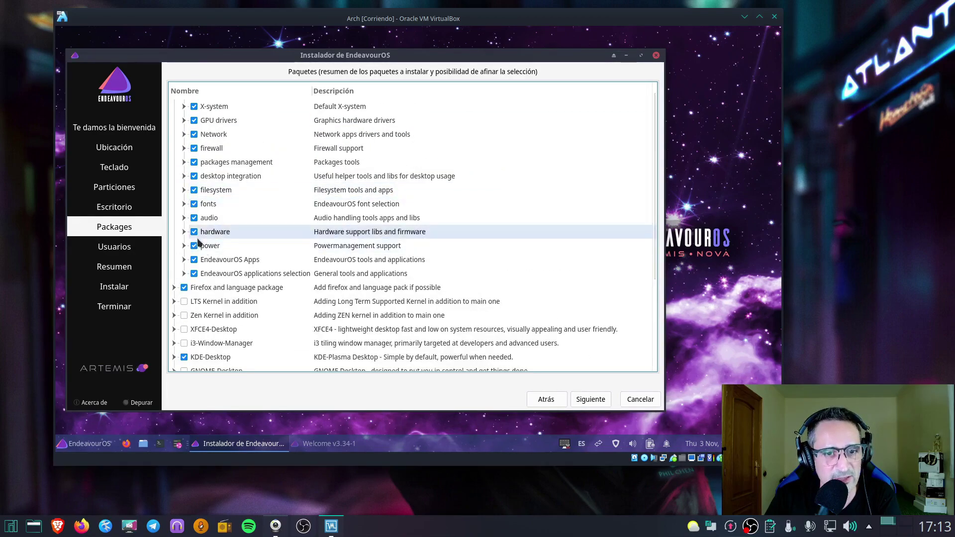
click(194, 273)
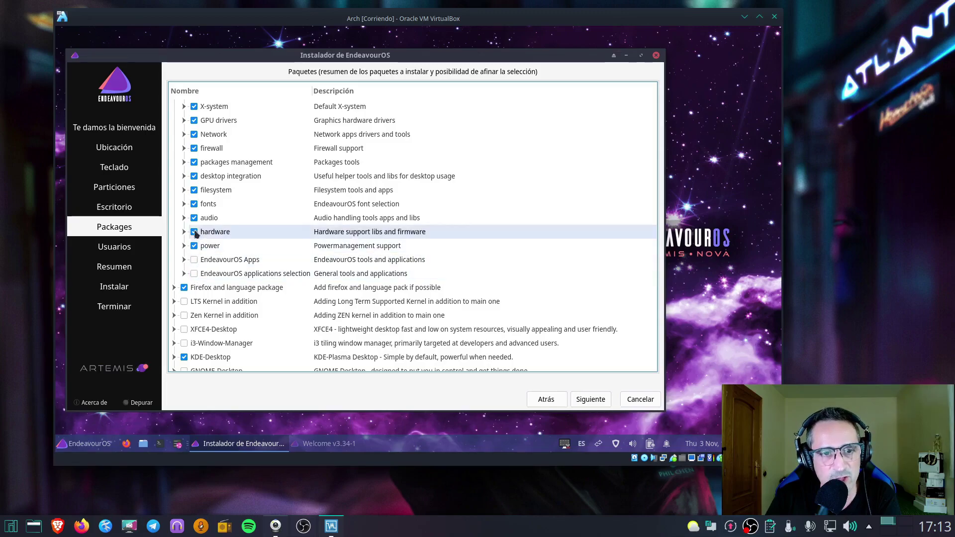
Exclude the fonts group from the package selection
click(195, 204)
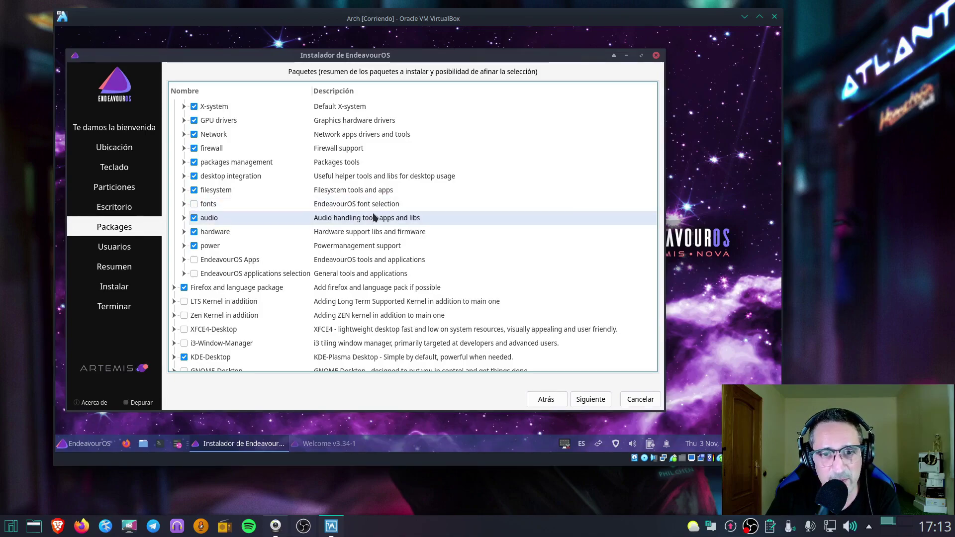
click(184, 204)
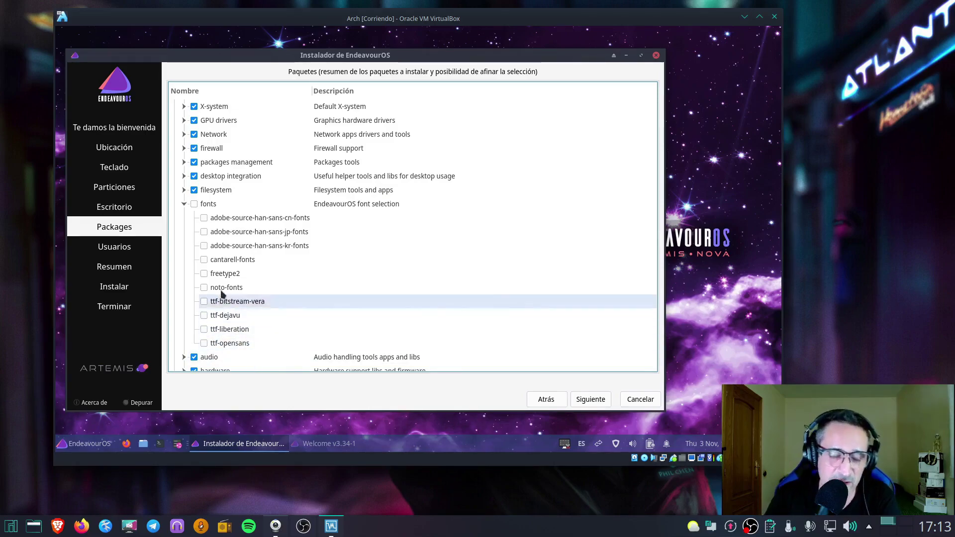
click(183, 204)
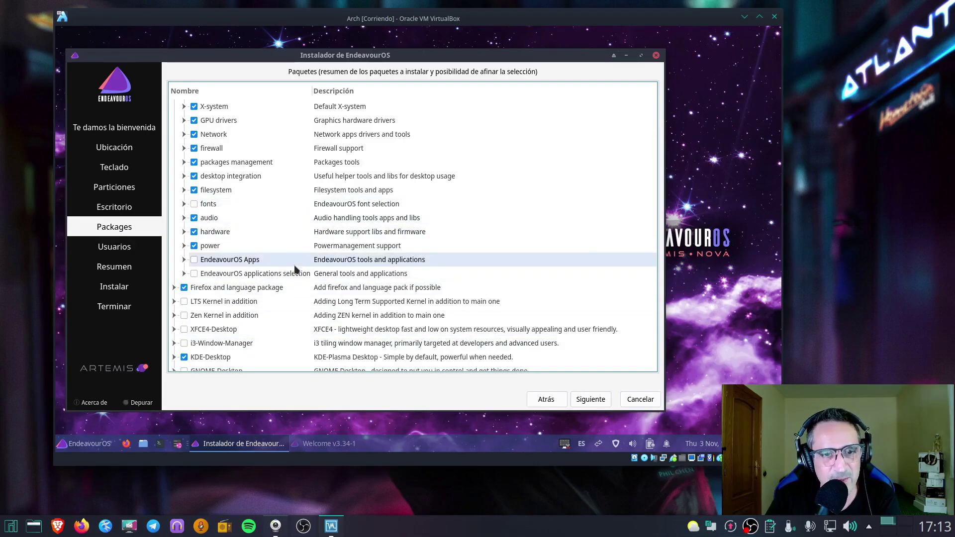
scroll(301, 264, down, 2)
scroll(302, 268, up, 1)
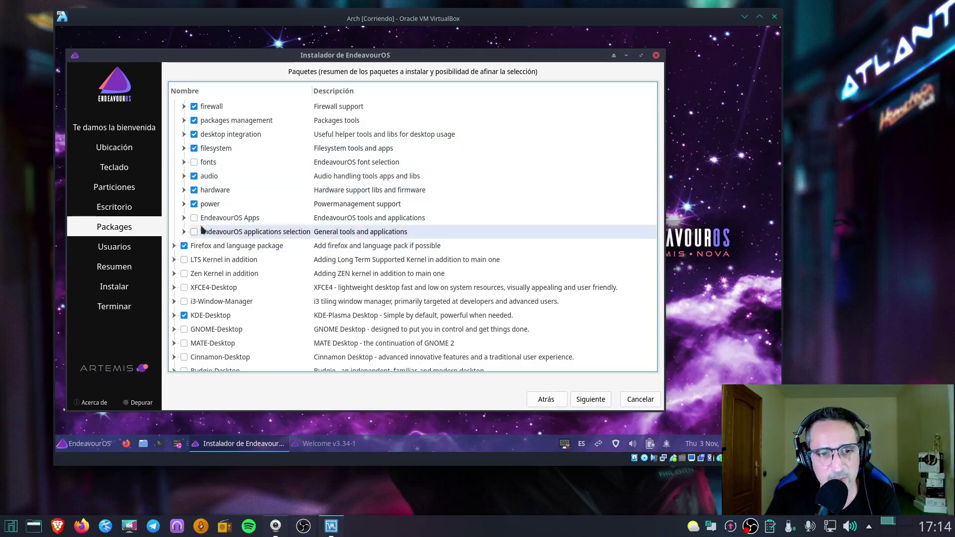
scroll(256, 247, down, 2)
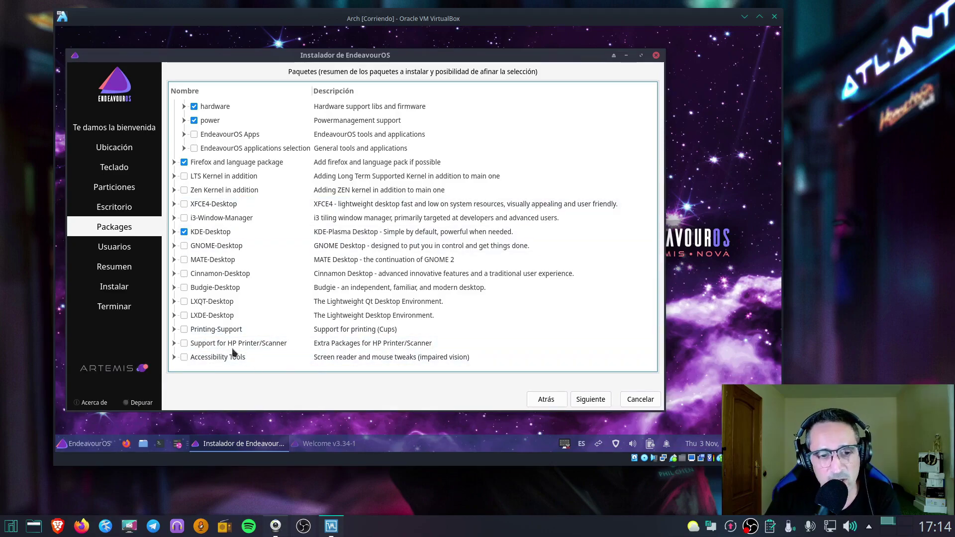
Leave Printing-Support and HP Printer/Scanner unchecked, collapse Desktop-Base, and continue
click(185, 343)
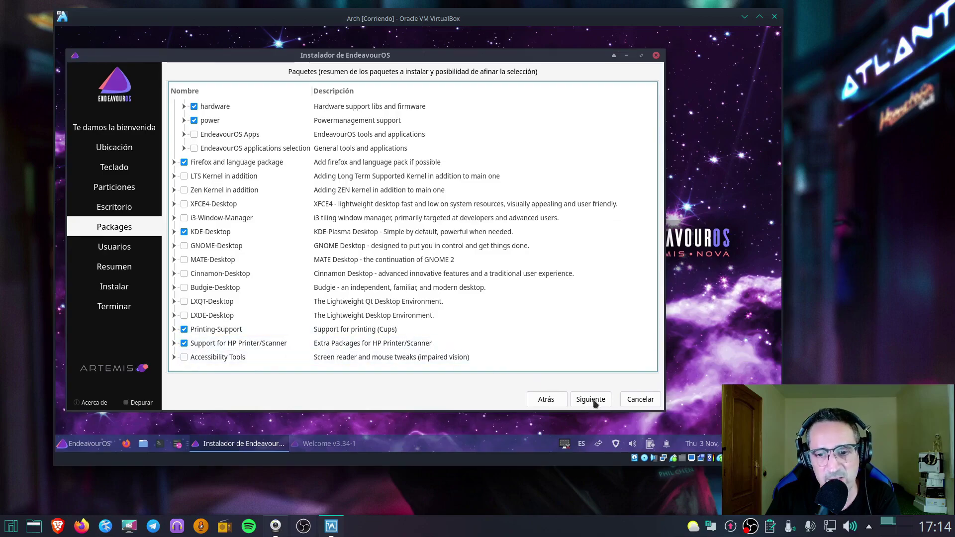
click(184, 344)
click(184, 330)
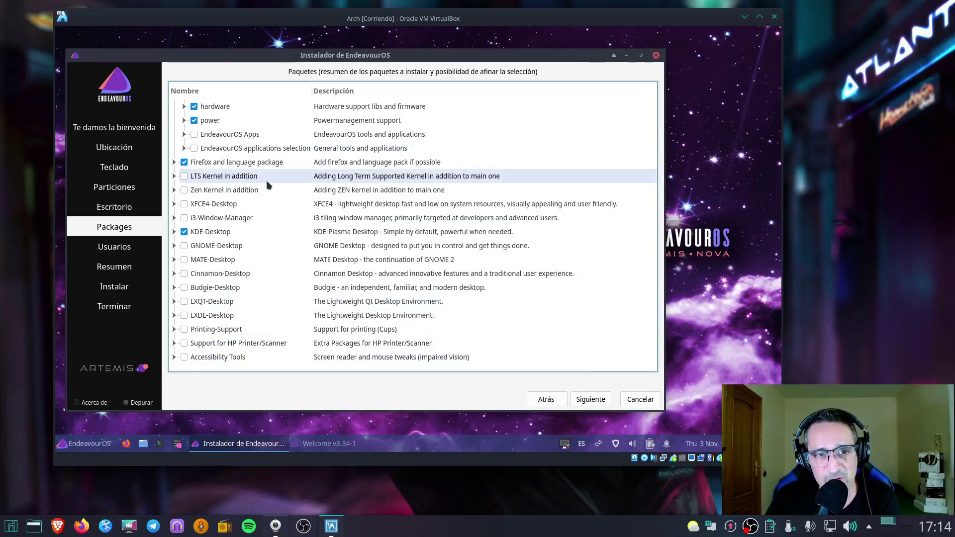
scroll(267, 180, up, 3)
scroll(398, 229, down, 1)
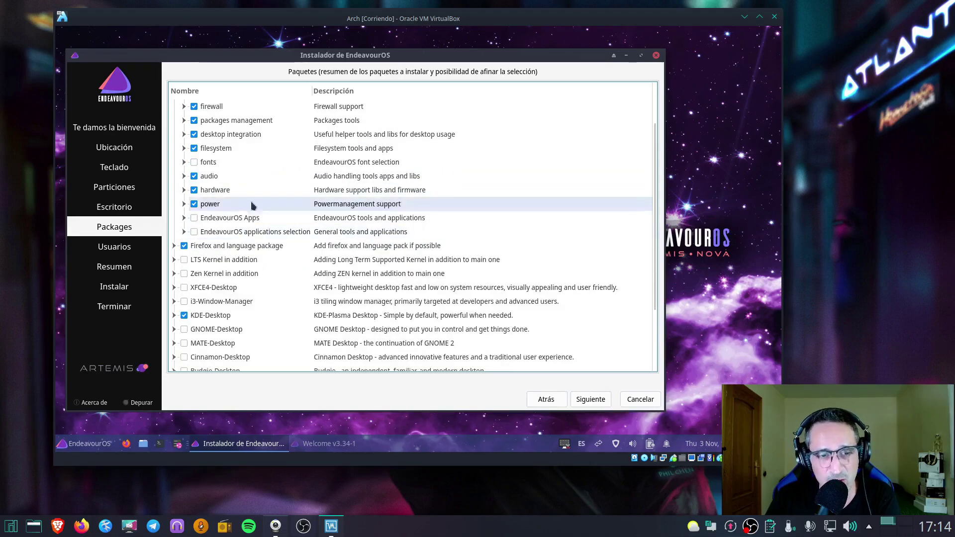
scroll(194, 222, up, 2)
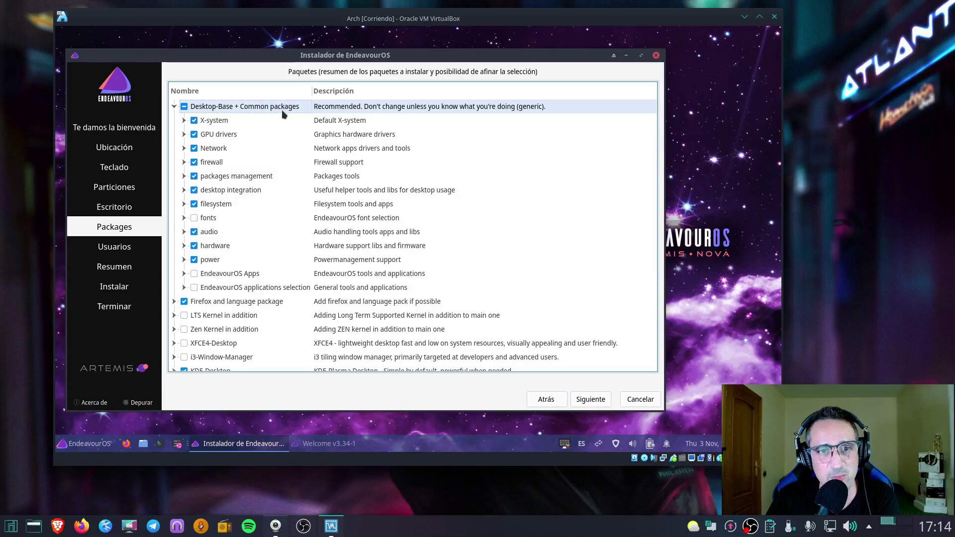
scroll(219, 252, down, 1)
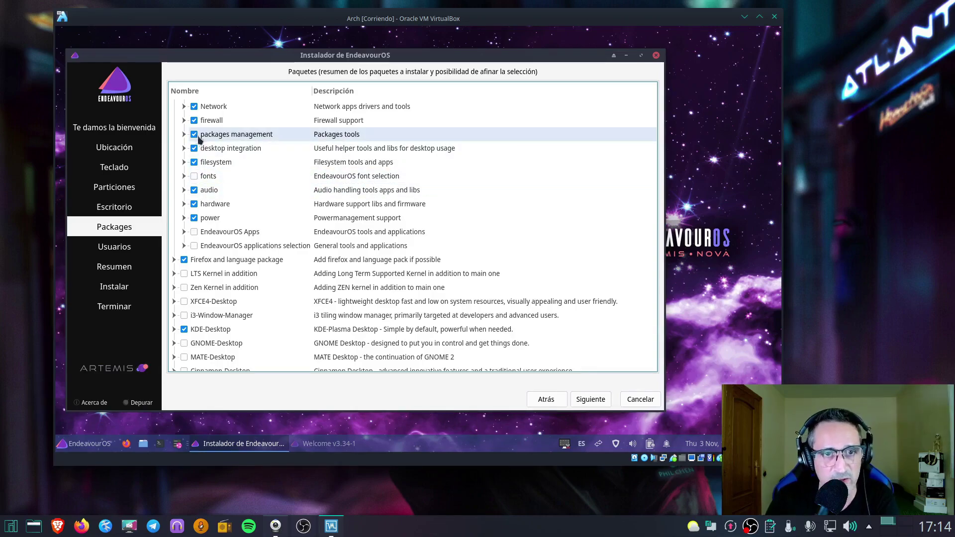
scroll(236, 168, up, 1)
click(175, 107)
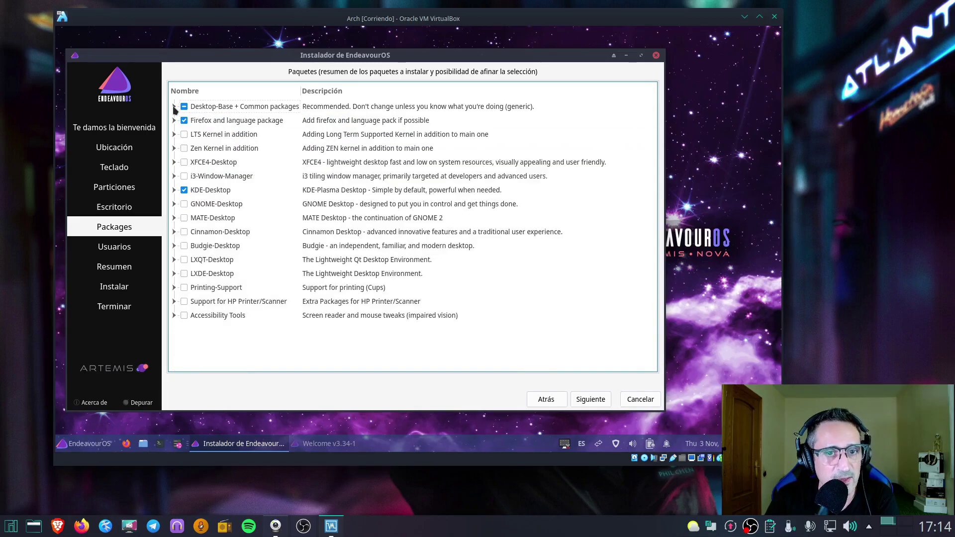
click(590, 399)
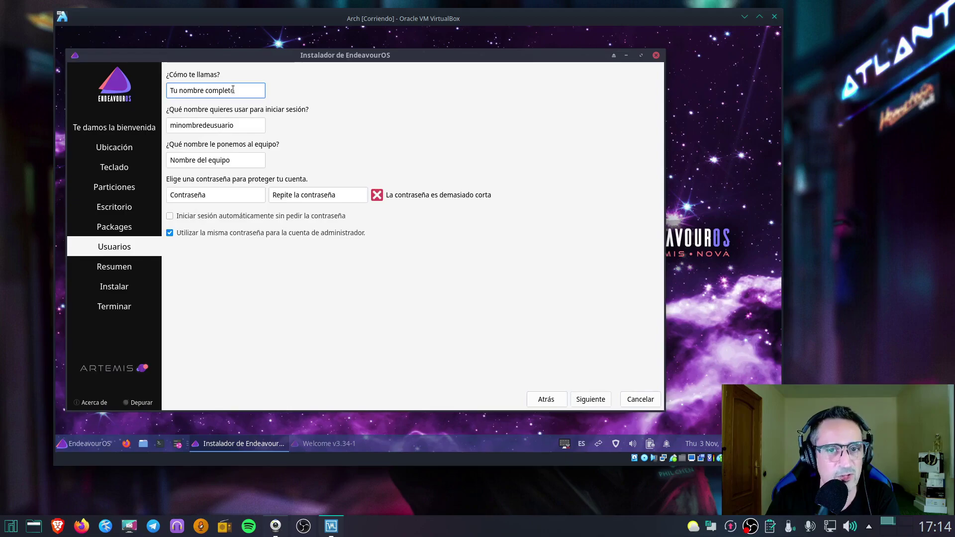
Enter the user's name and set the computer name to ArchSlimbook
text(li)
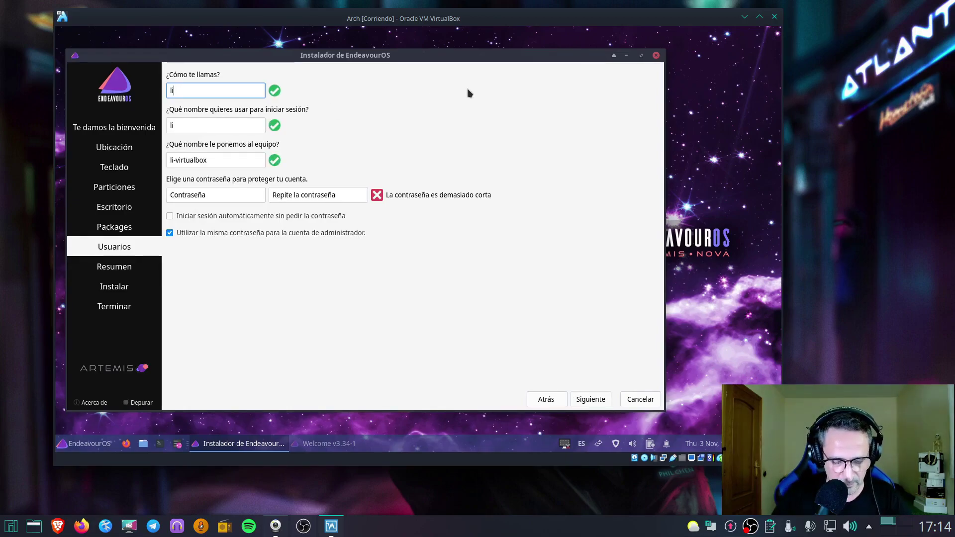
text(nuxeroerrante)
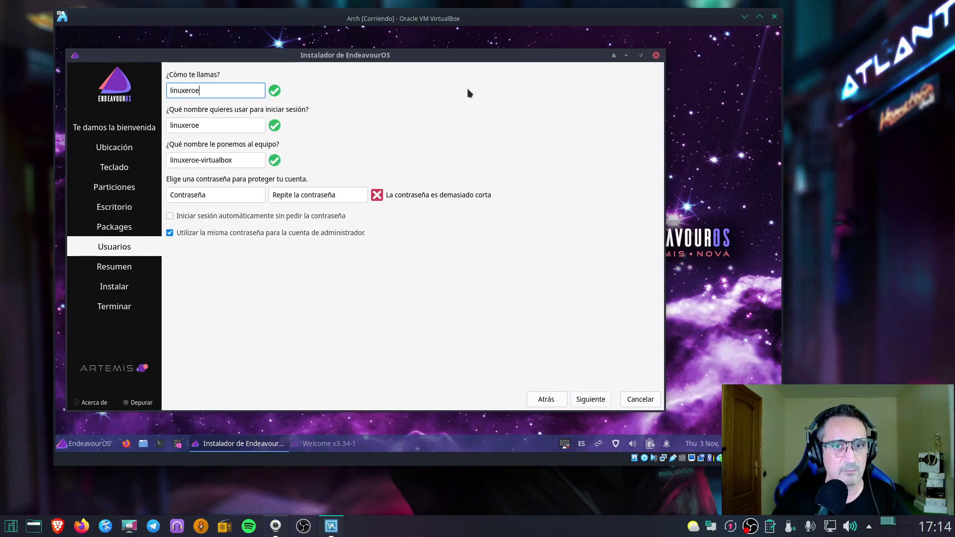
key(Tab)
key(Tab)
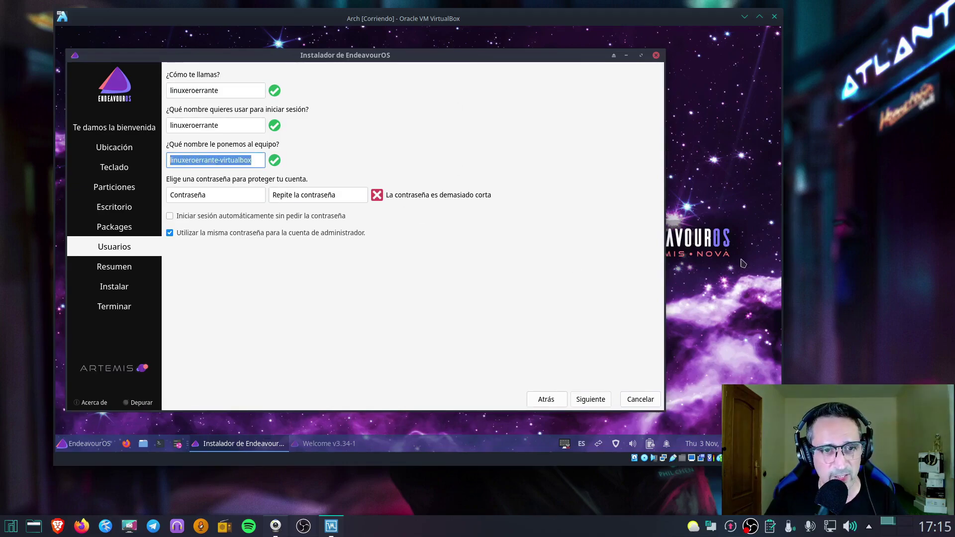
text(Ar)
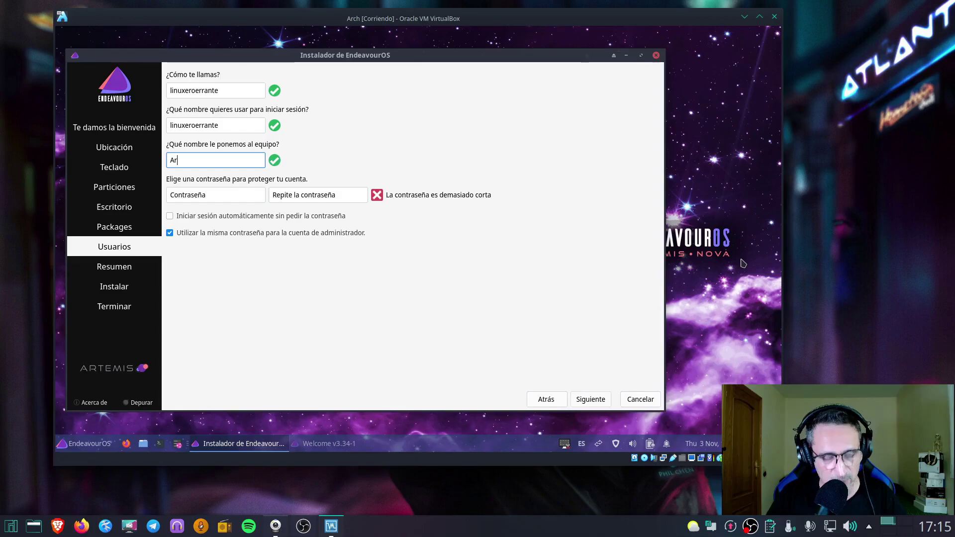
text(ch)
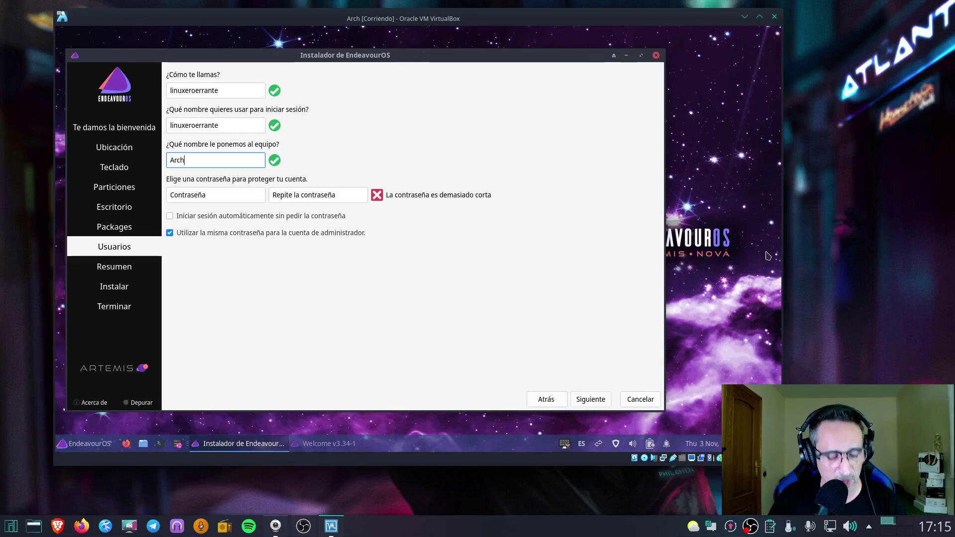
text(Slimbook)
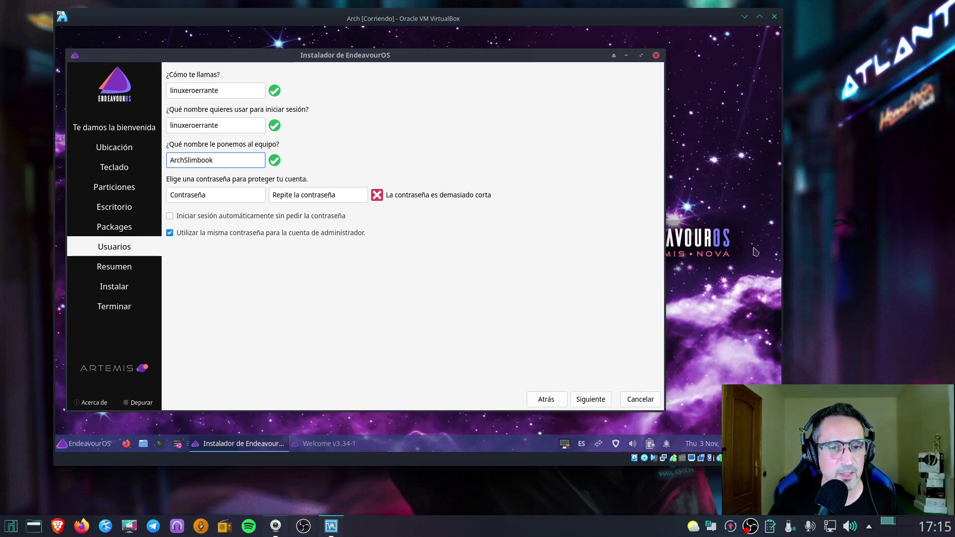
Type the account password into both password fields
click(203, 189)
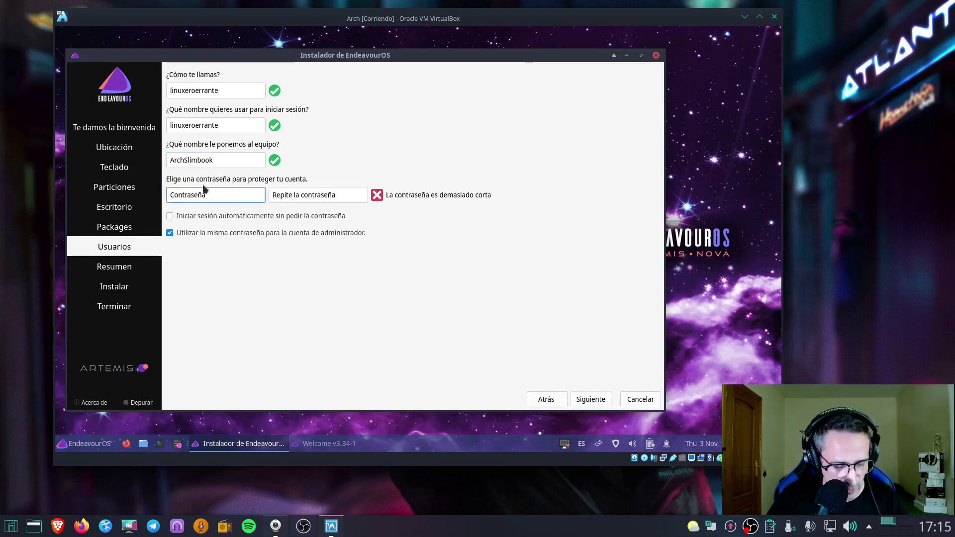
text(••••••)
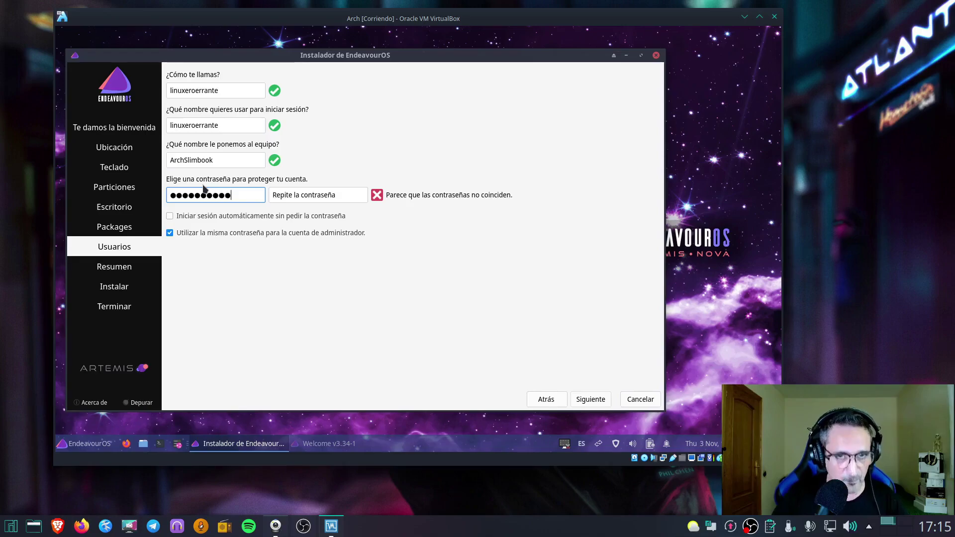
click(299, 195)
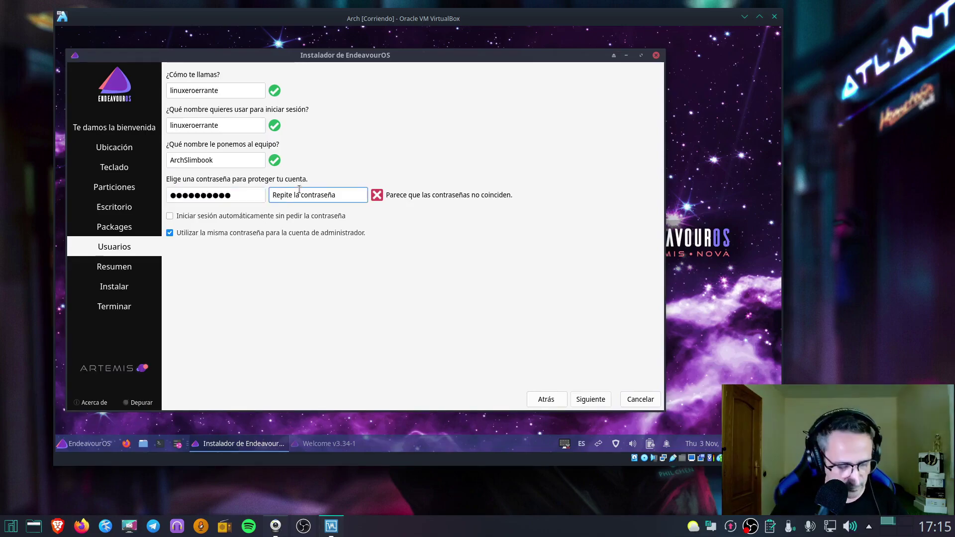
text(••)
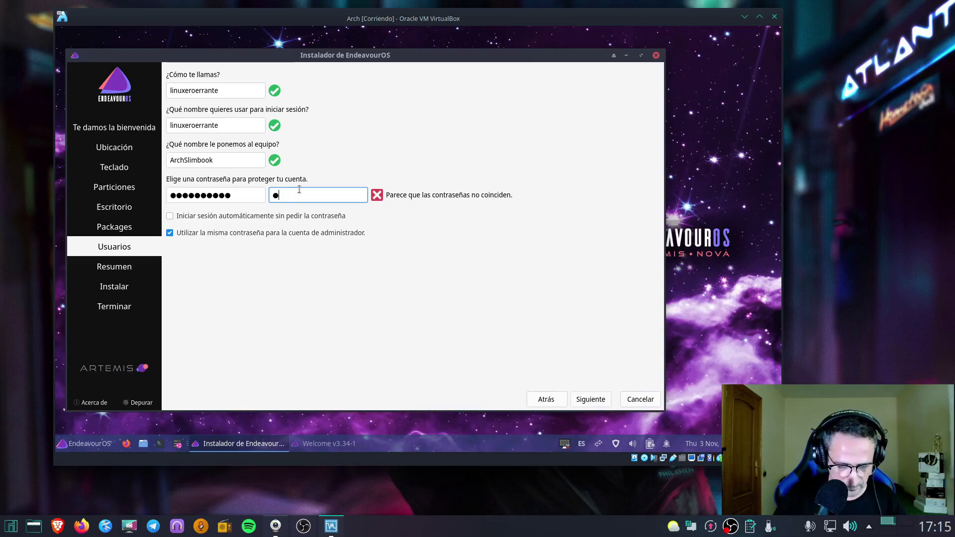
key(BackSpace)
text(•••••••••••)
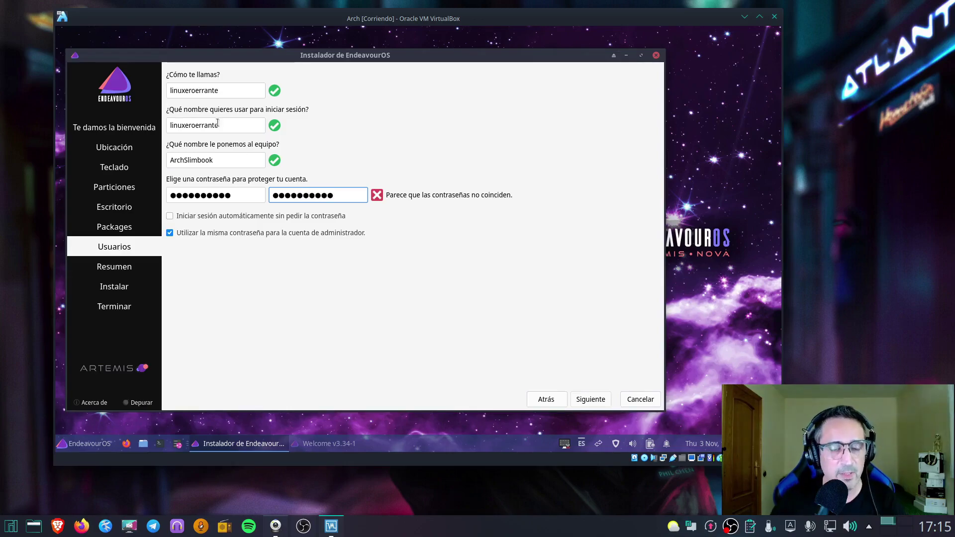
Give the administrator a separate password, entered in both admin password fields
click(169, 232)
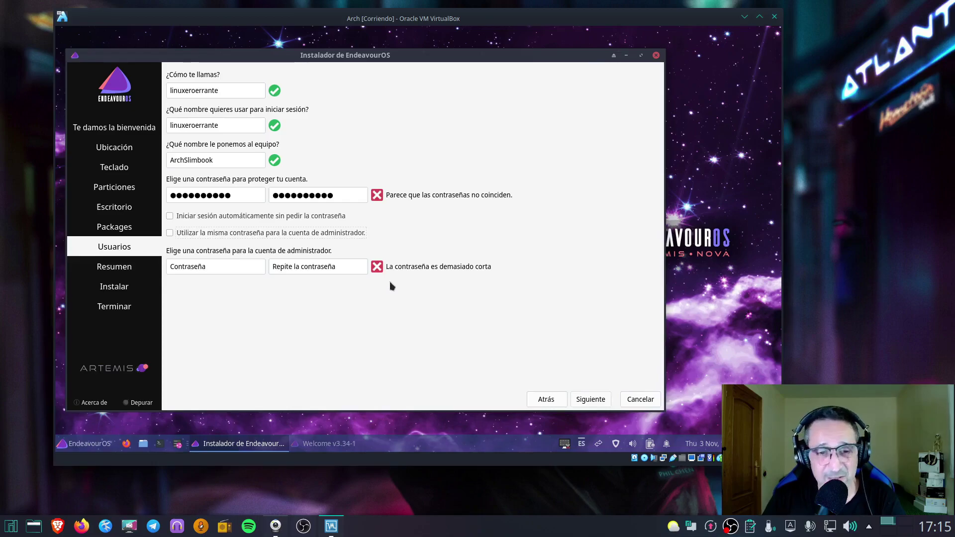
click(229, 269)
text(••••)
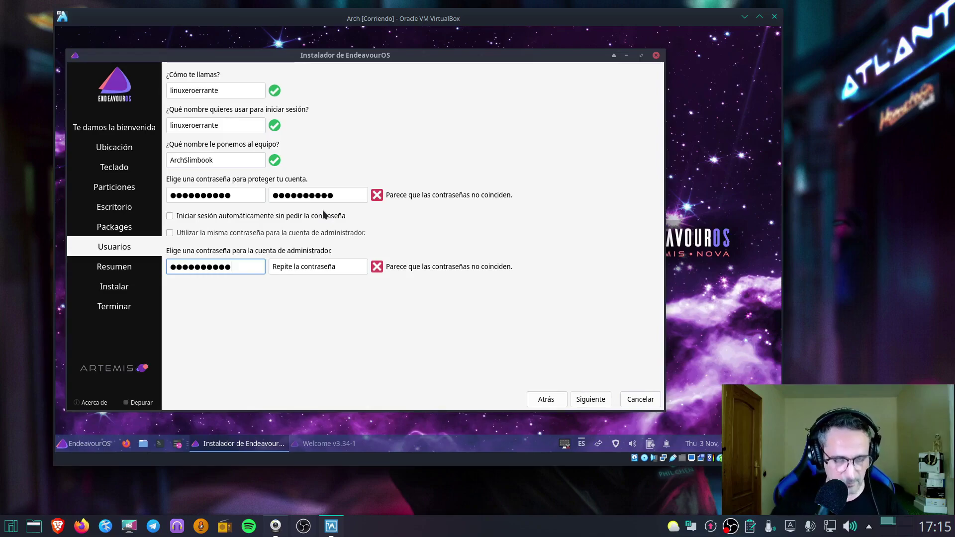
click(317, 264)
text(linu●●●●●●)
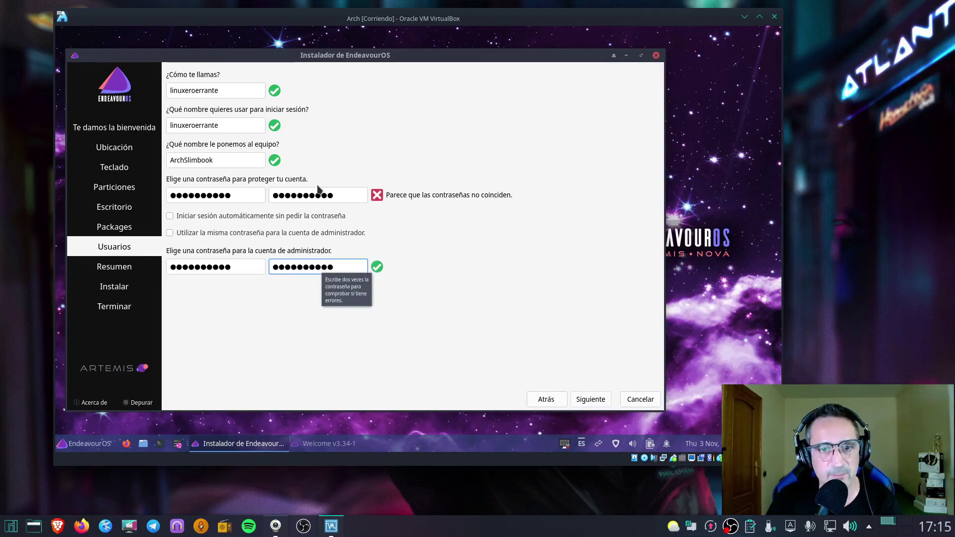
Retype the user password so both fields match, then continue to the summary
drag(245, 193, 172, 187)
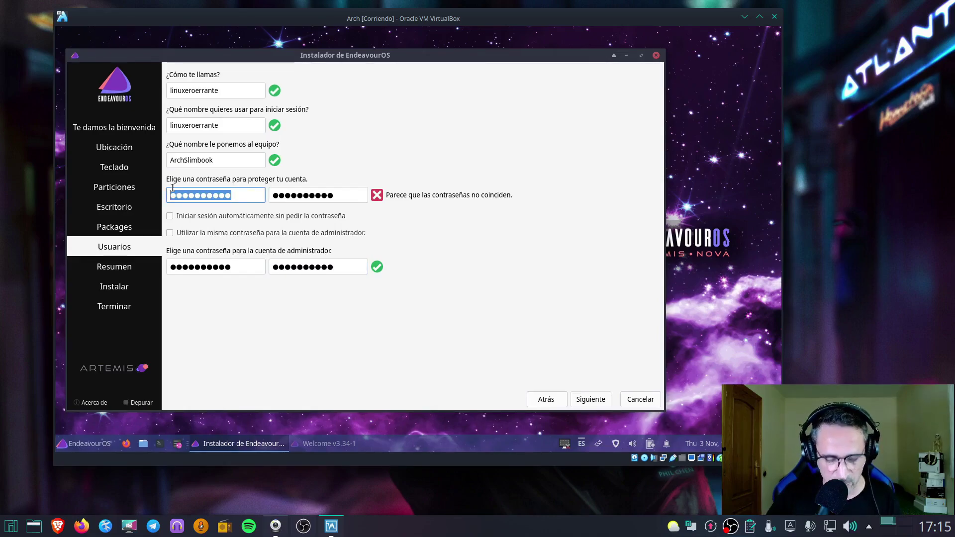
text(●●●●)
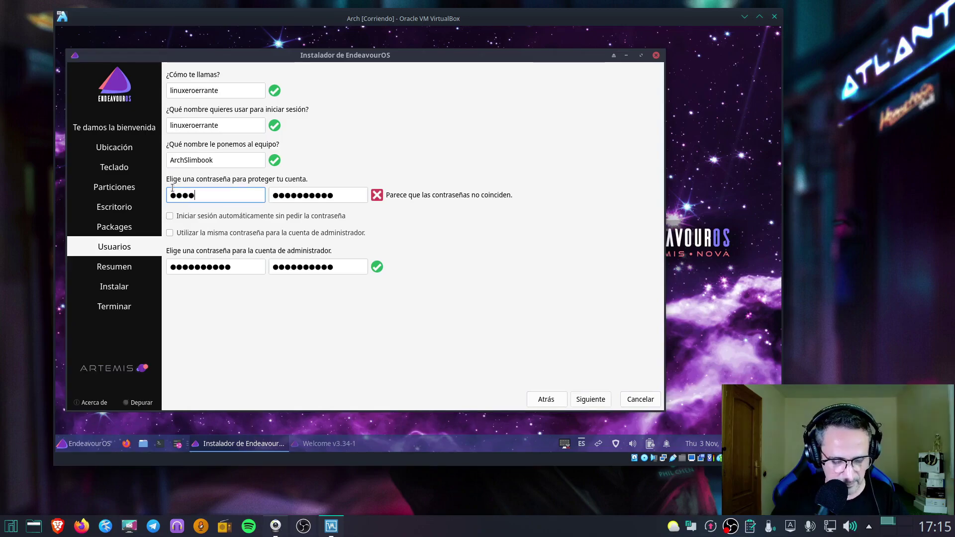
text(●●●●●●●)
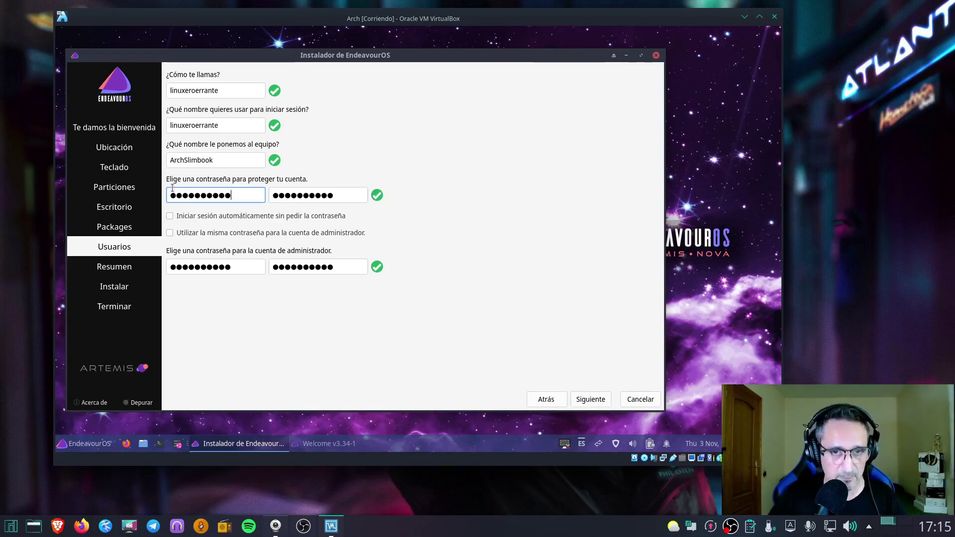
click(594, 398)
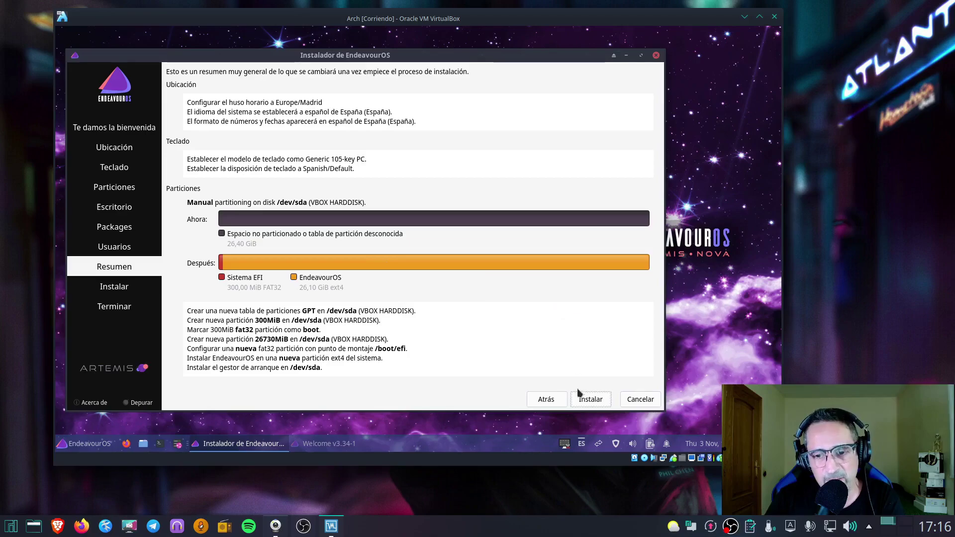
Start the EndeavourOS installation and confirm with Instalar ahora
click(591, 401)
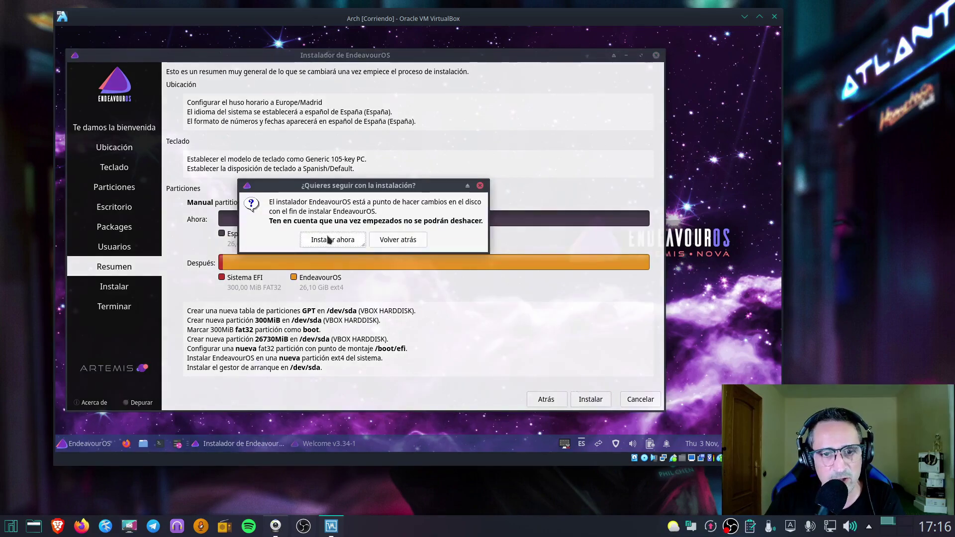
click(329, 240)
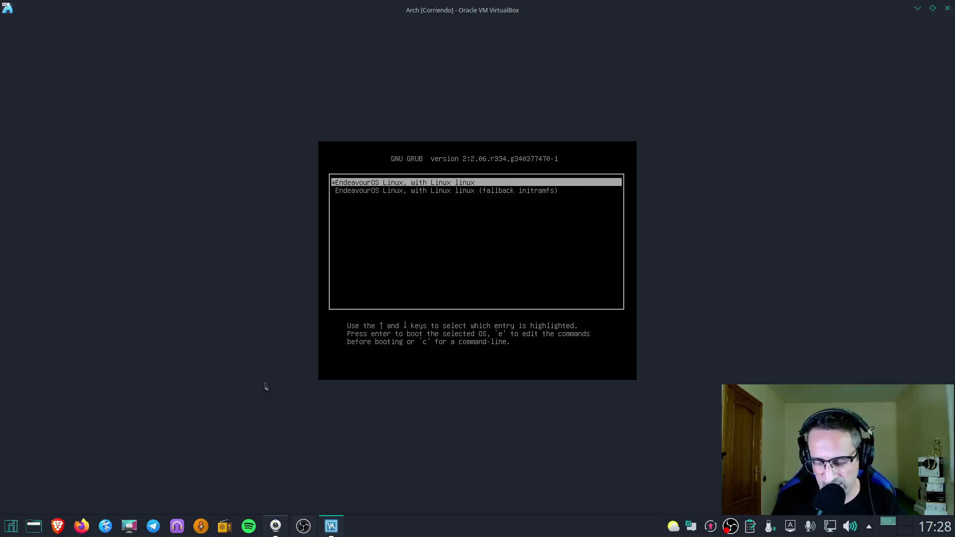
Boot the first EndeavourOS Linux entry from the GRUB menu
key(Down)
key(Up)
key(Down)
key(Up)
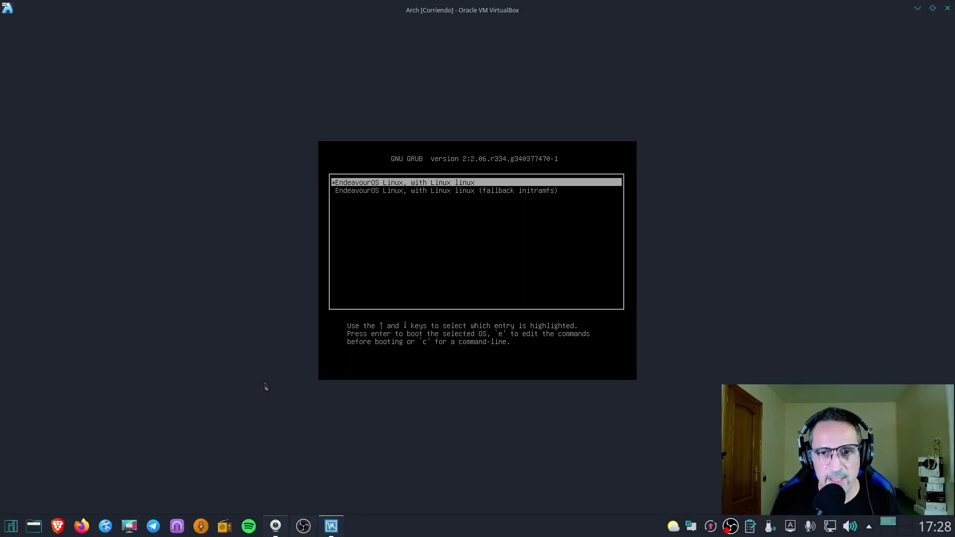
key(Return)
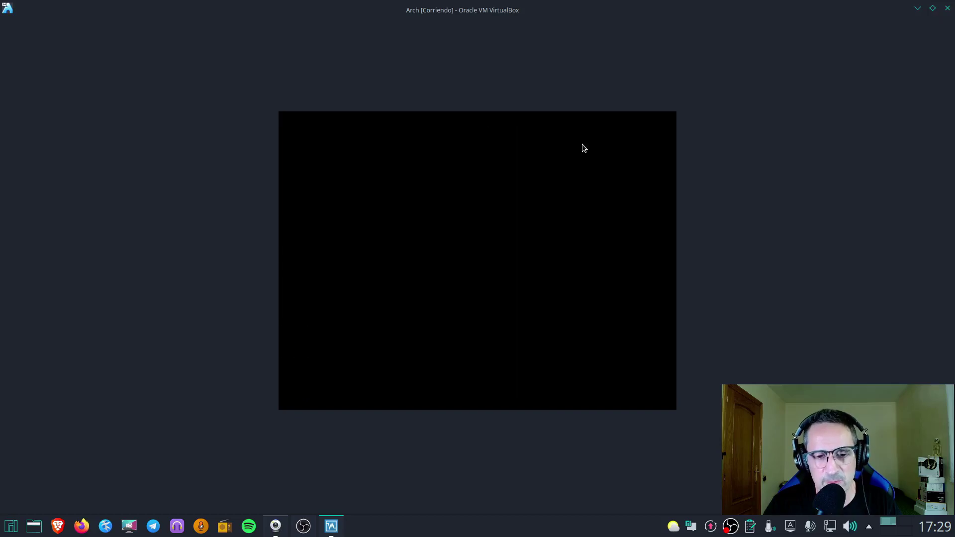
Log in to the Plasma desktop with the user's password
click(510, 299)
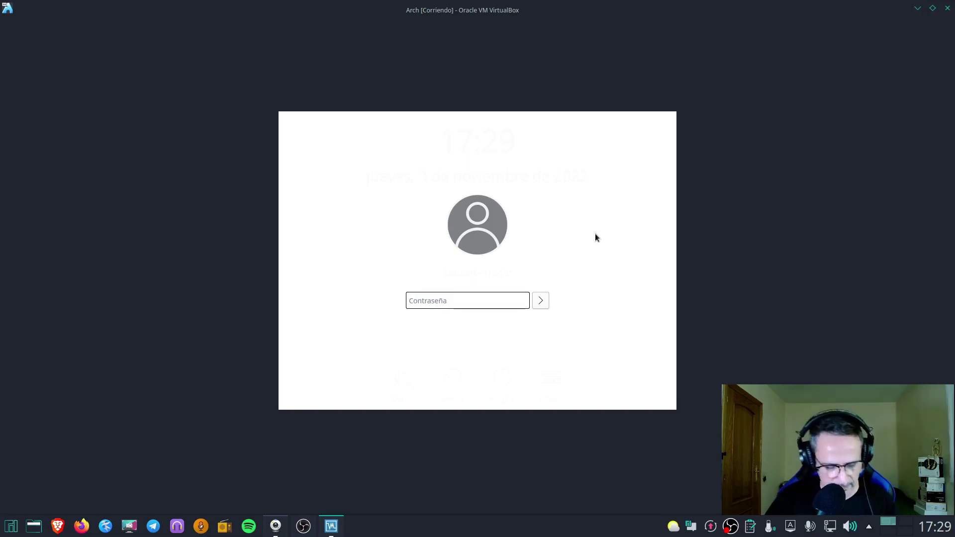
text(*)
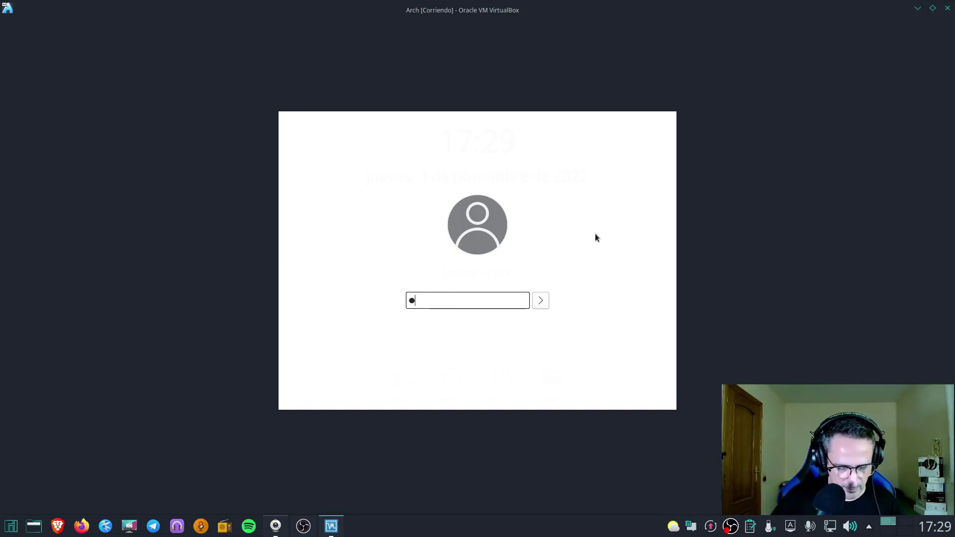
text(*********)
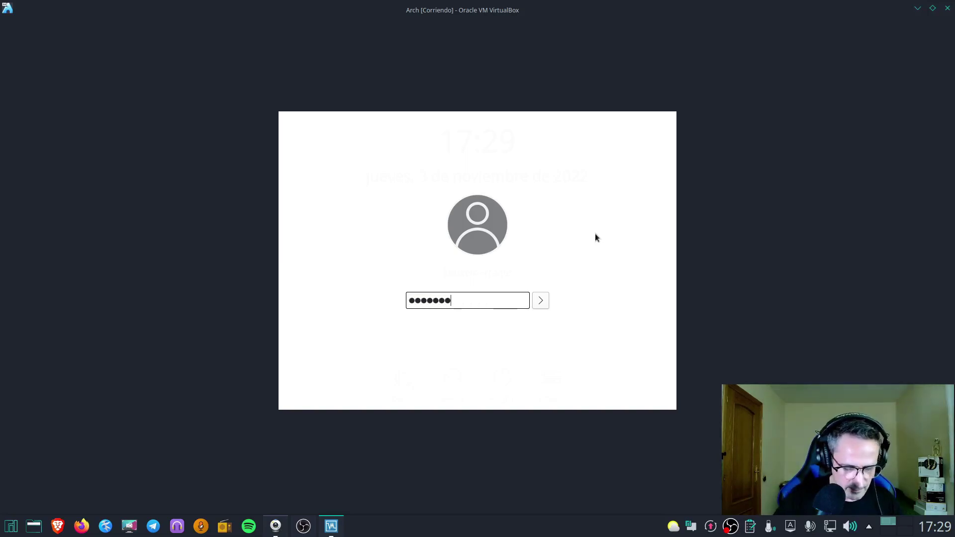
key(Return)
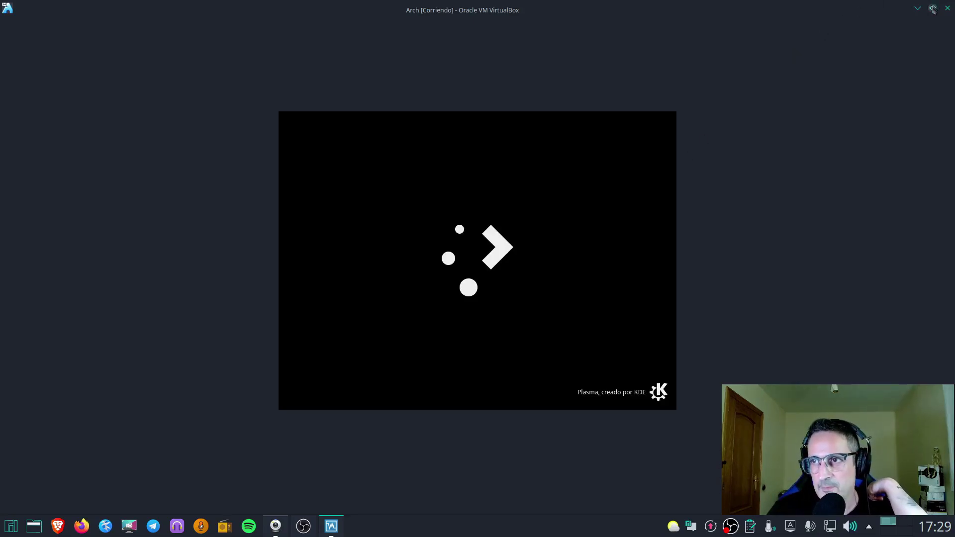
Exit full screen, hide the VirtualBox Manager, and enlarge and reposition the VM window
click(932, 8)
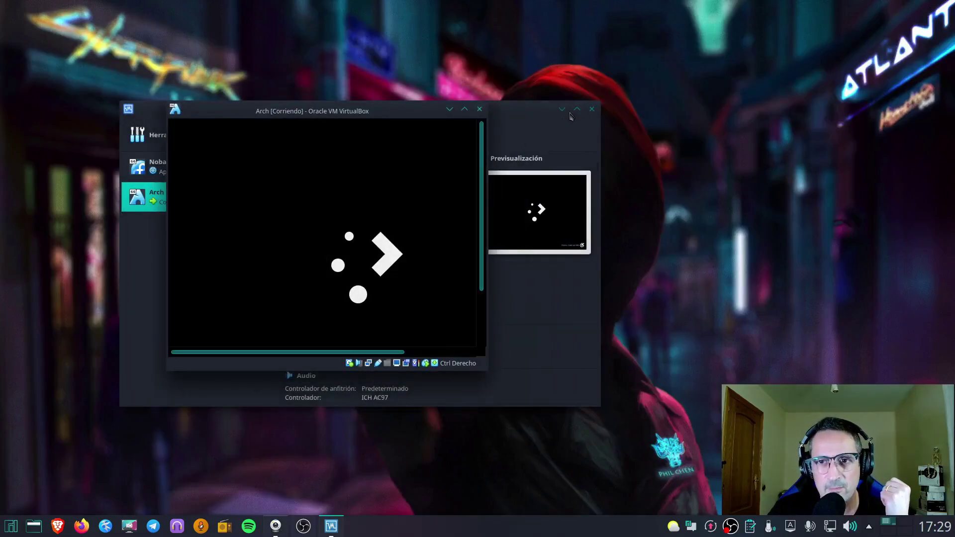
click(562, 110)
drag(486, 102, 796, 18)
drag(643, 30, 527, 93)
Open Preferencias del sistema from the guest's application launcher
click(181, 394)
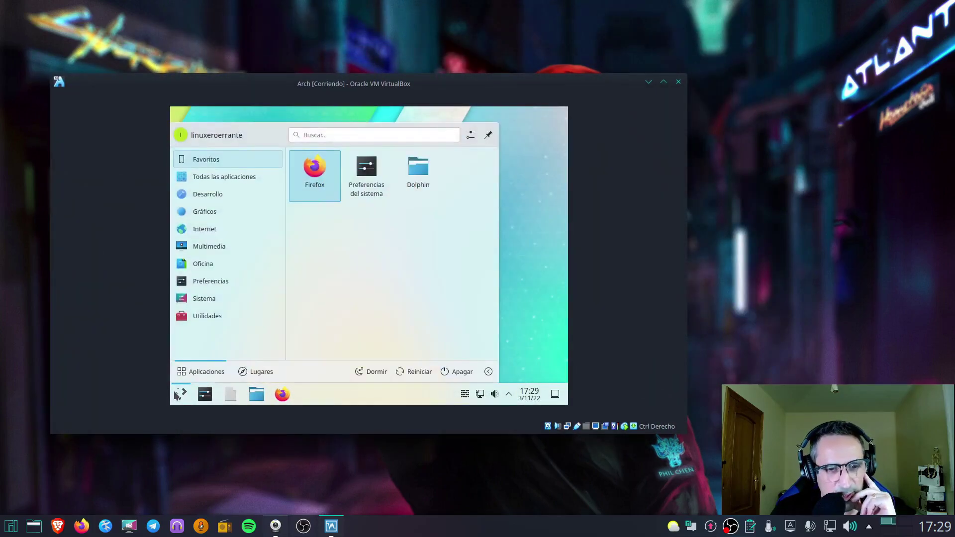
click(354, 194)
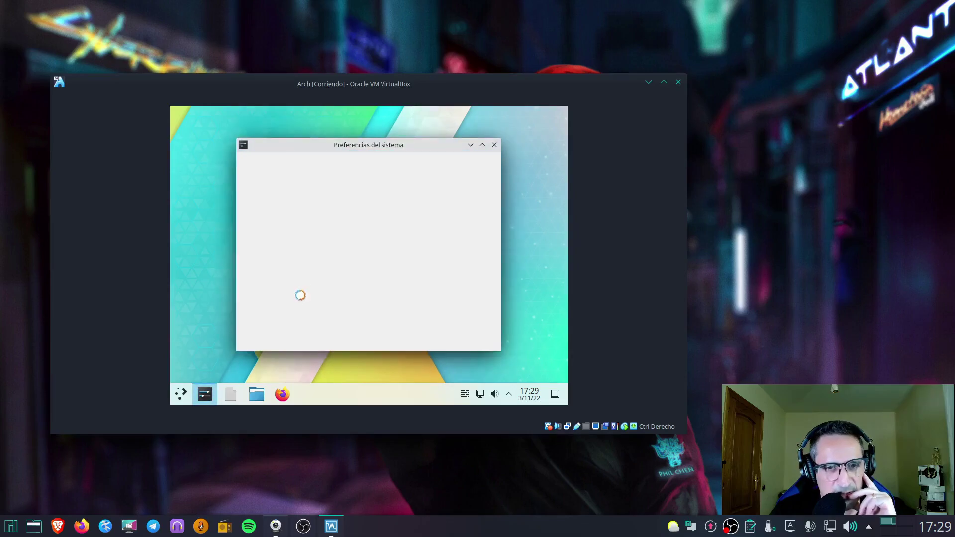
scroll(278, 314, down, 5)
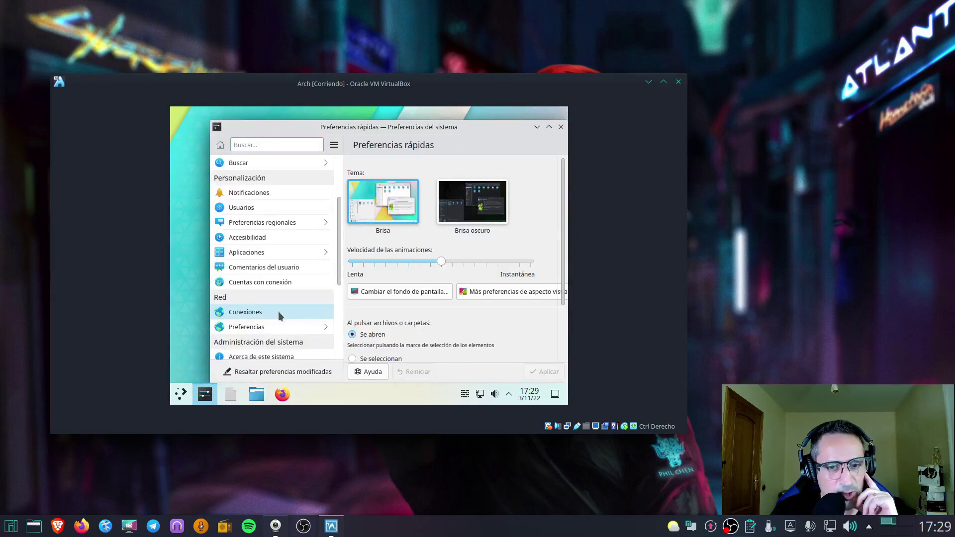
In Pantalla y monitor, try 1400x1050 and revert to 800x600
click(279, 342)
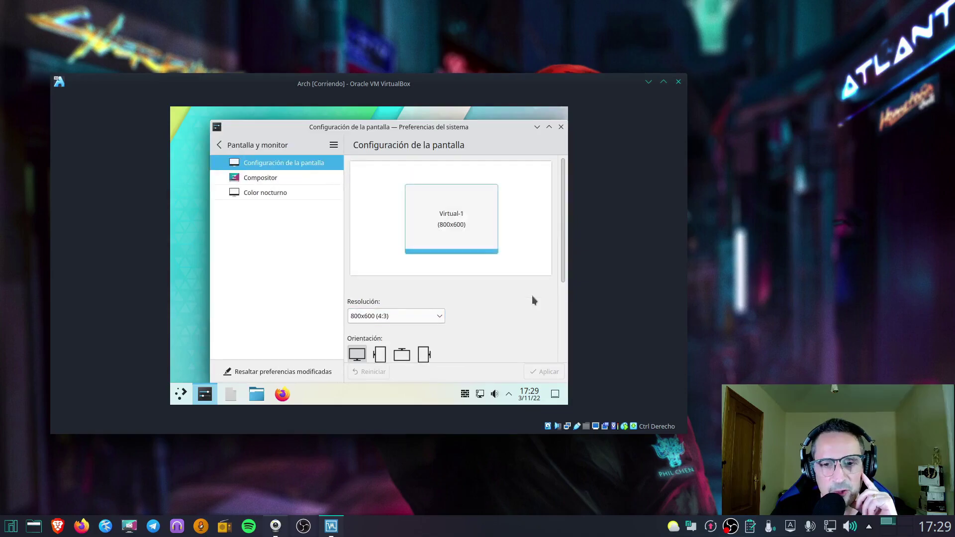
click(434, 315)
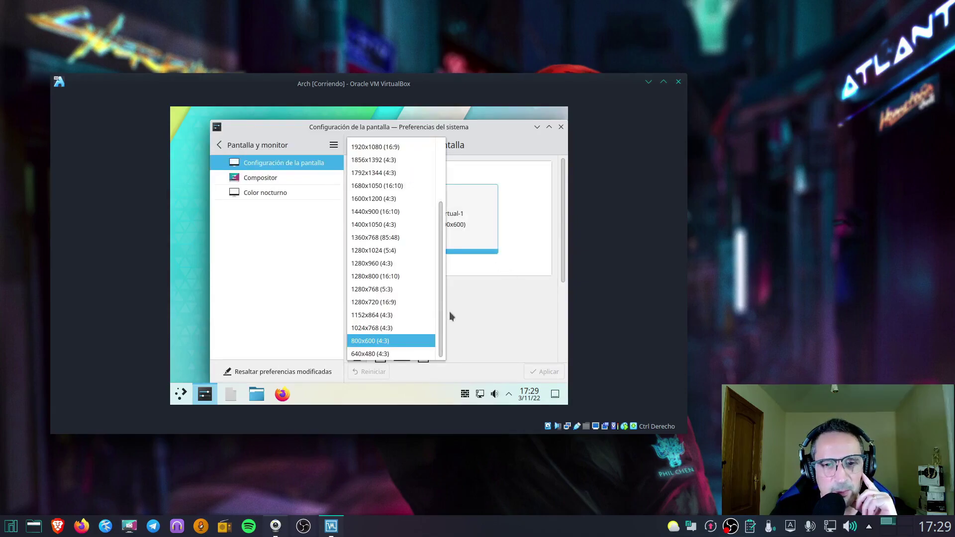
click(411, 226)
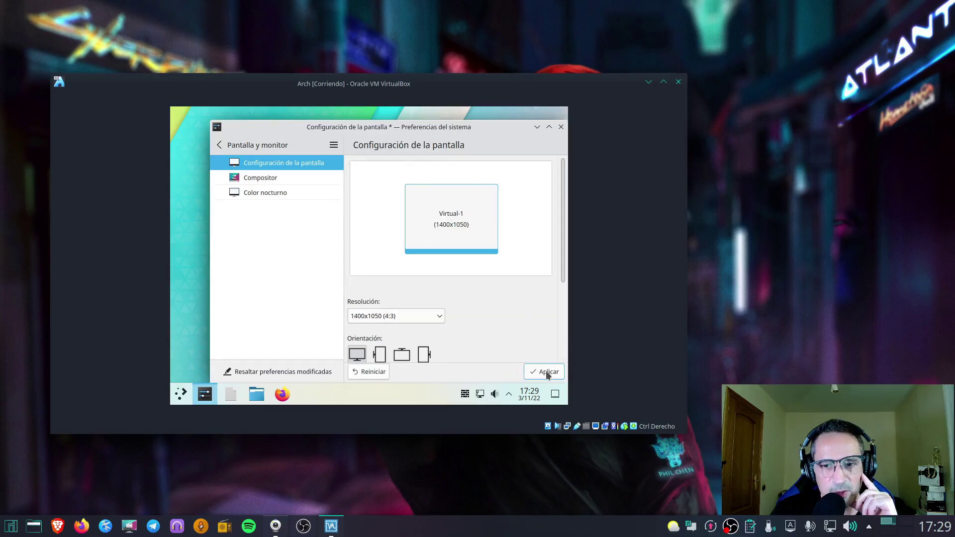
click(544, 372)
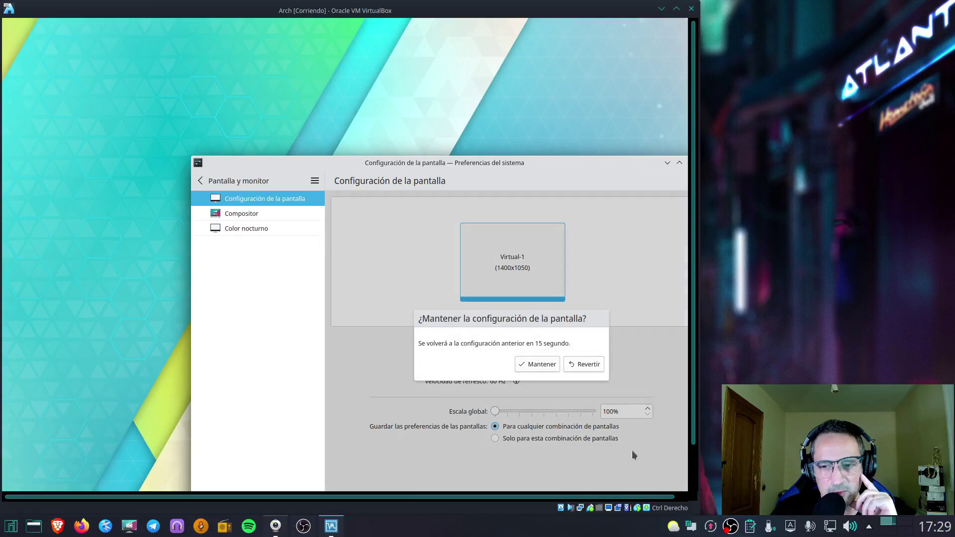
click(585, 365)
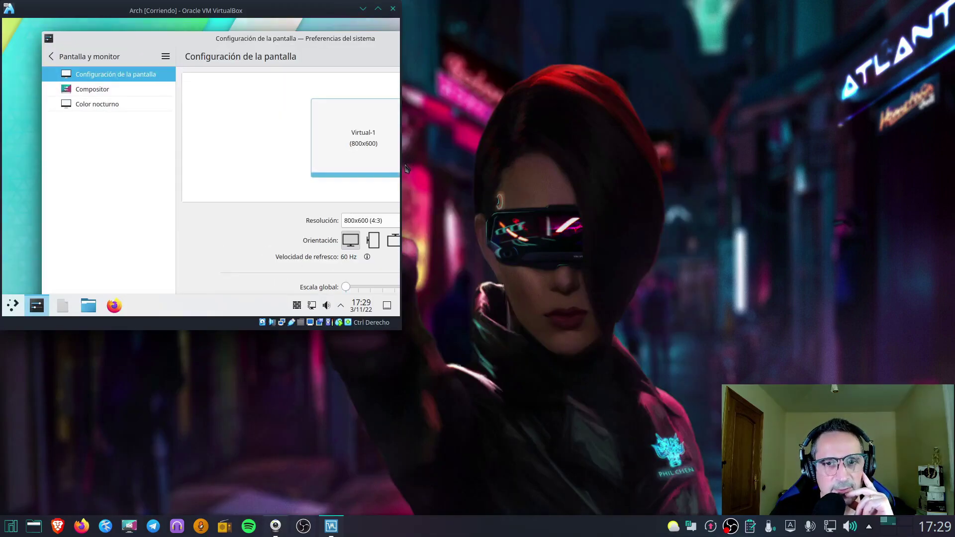
Apply and keep the 1360x768 resolution, then close System Settings
drag(351, 11, 852, 44)
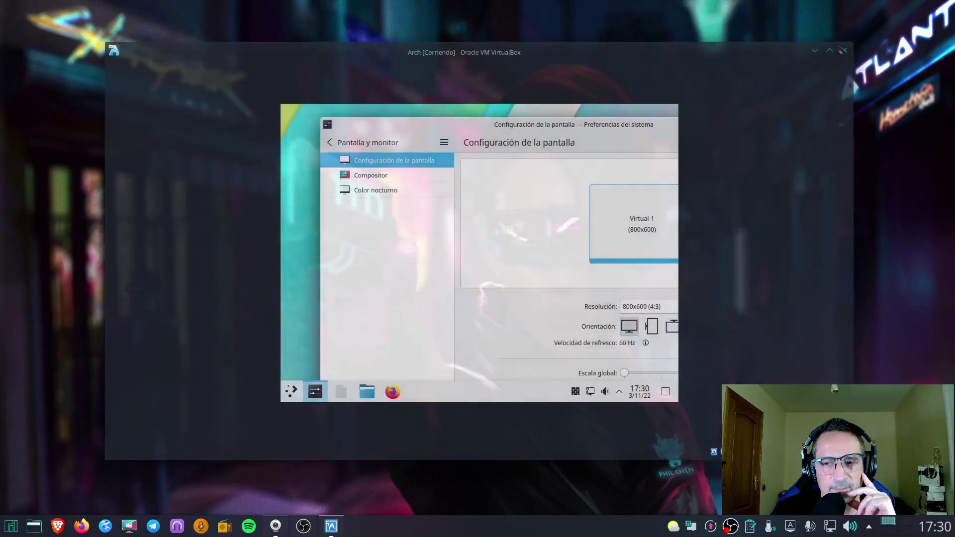
drag(547, 125, 475, 117)
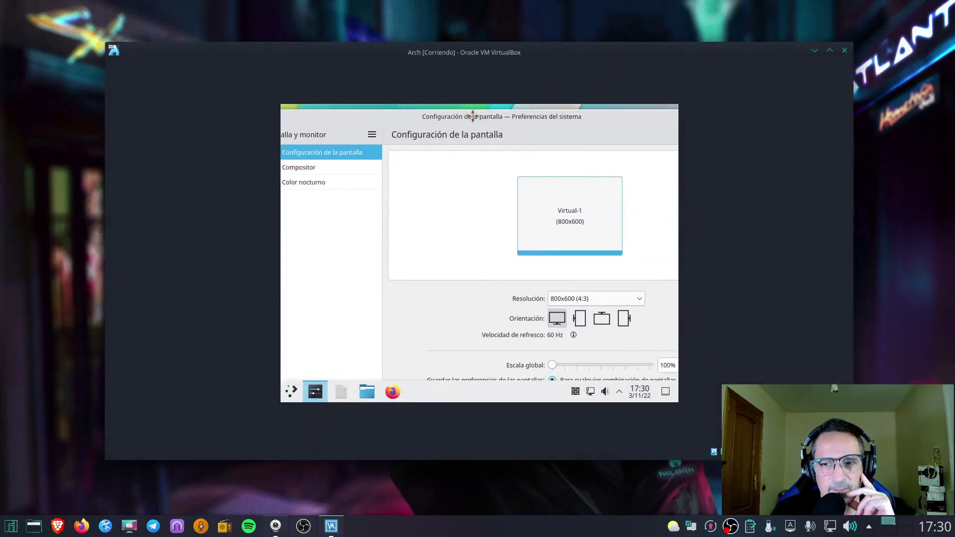
click(635, 300)
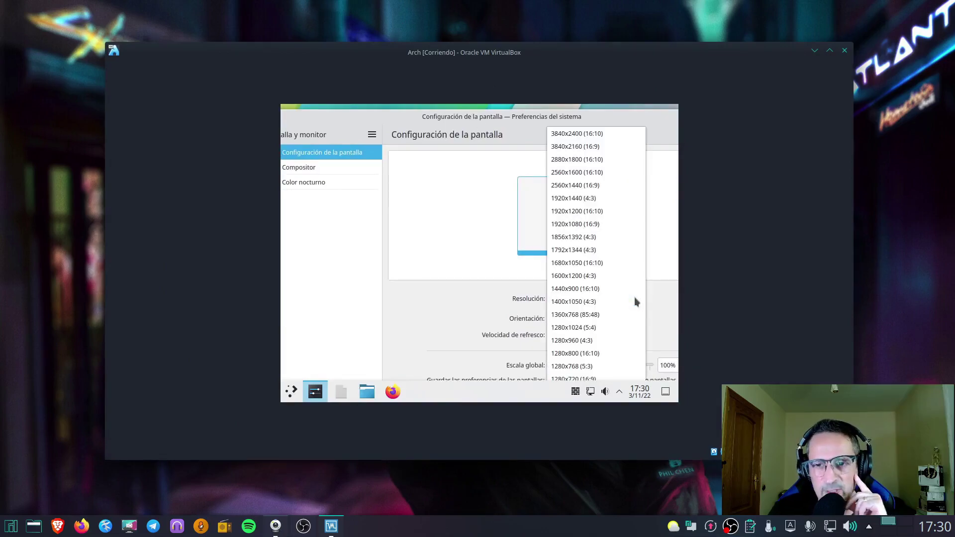
click(617, 315)
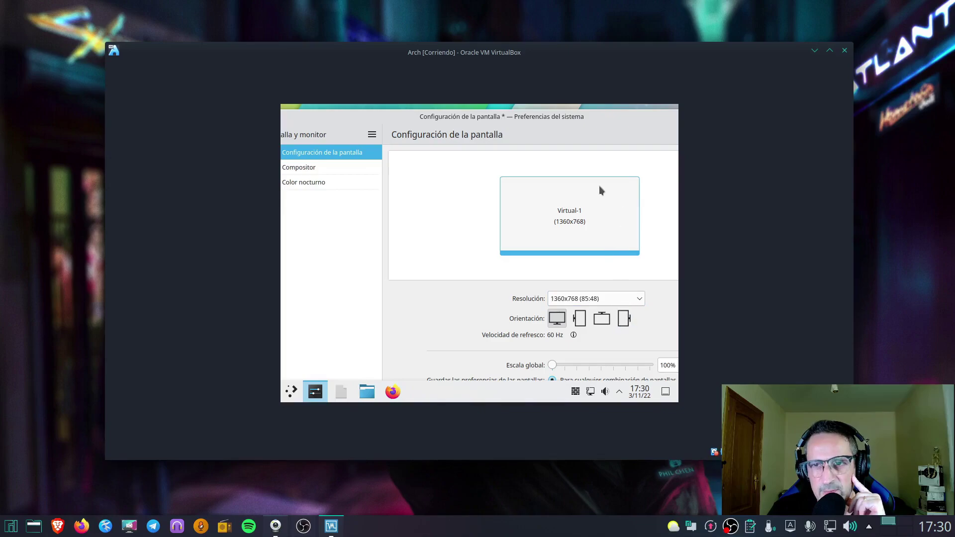
drag(549, 116, 477, 103)
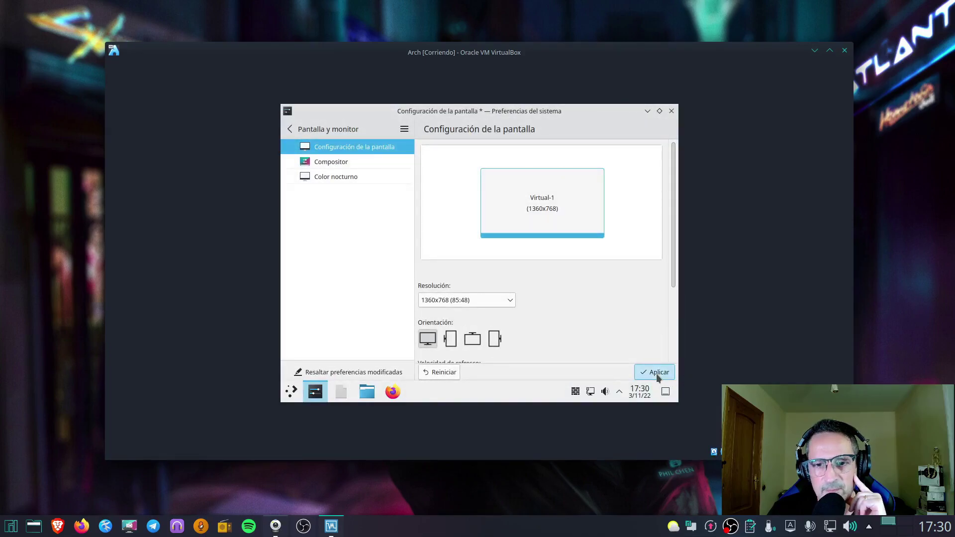
click(656, 373)
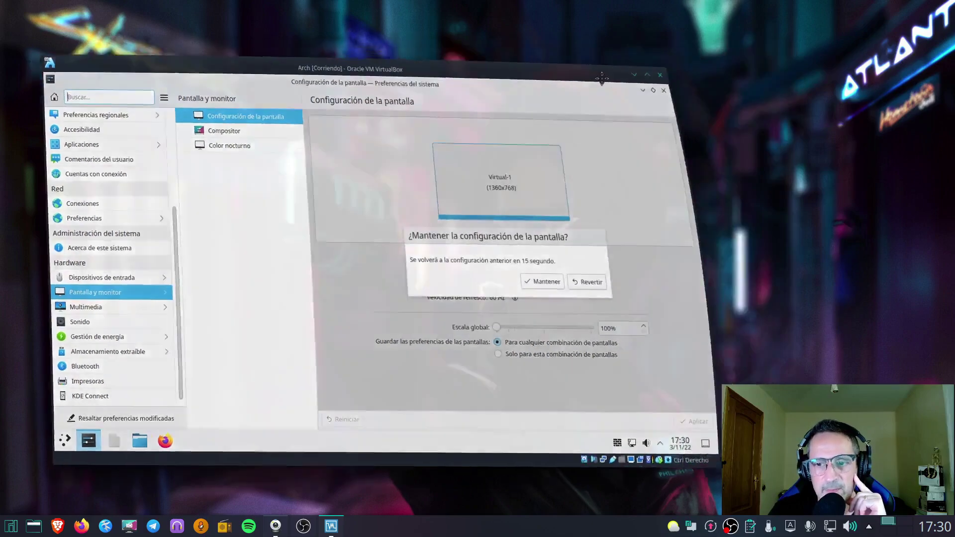
click(505, 291)
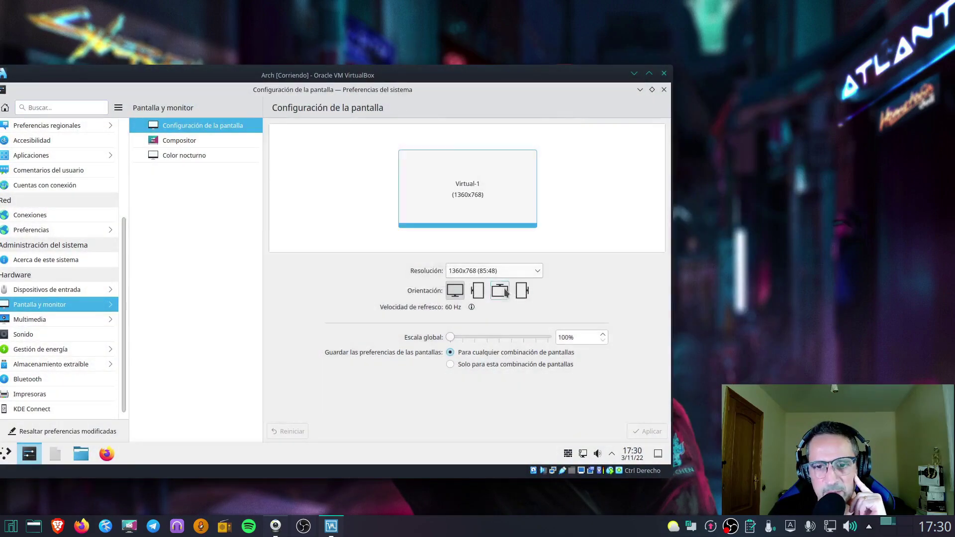
drag(507, 78, 521, 67)
mouse_move(635, 54)
mouse_down()
mouse_move(636, 23)
mouse_move(634, 40)
mouse_up()
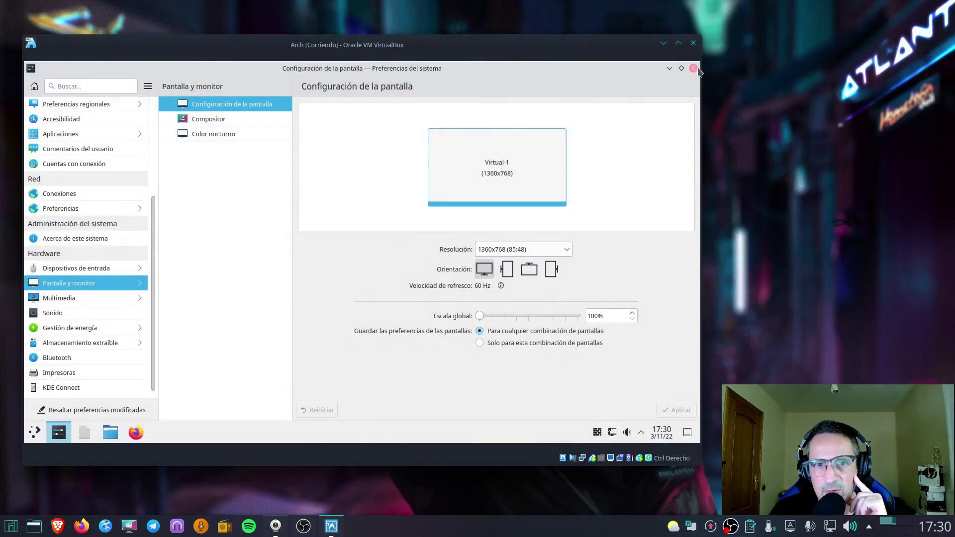
click(693, 68)
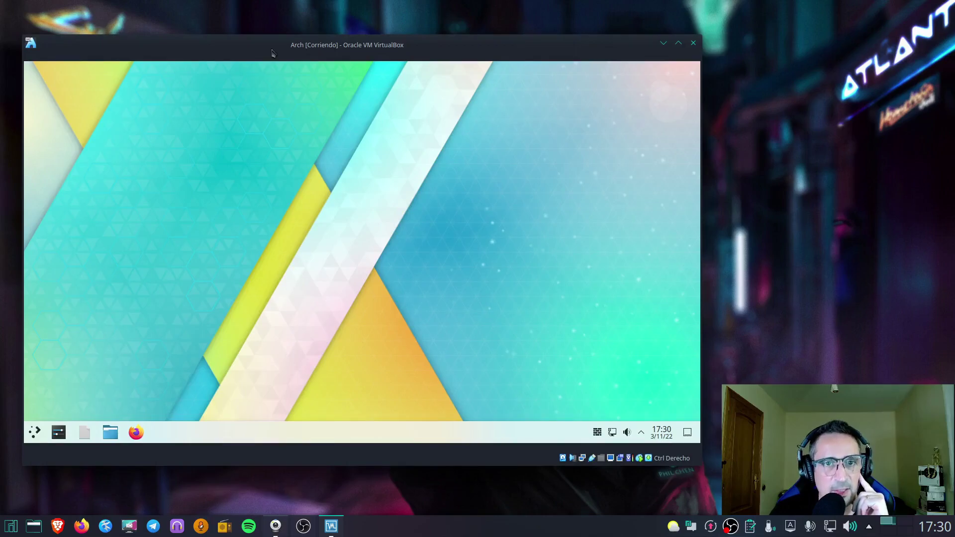
Launch Konsole by searching KON in the KDE application launcher
drag(272, 54, 277, 52)
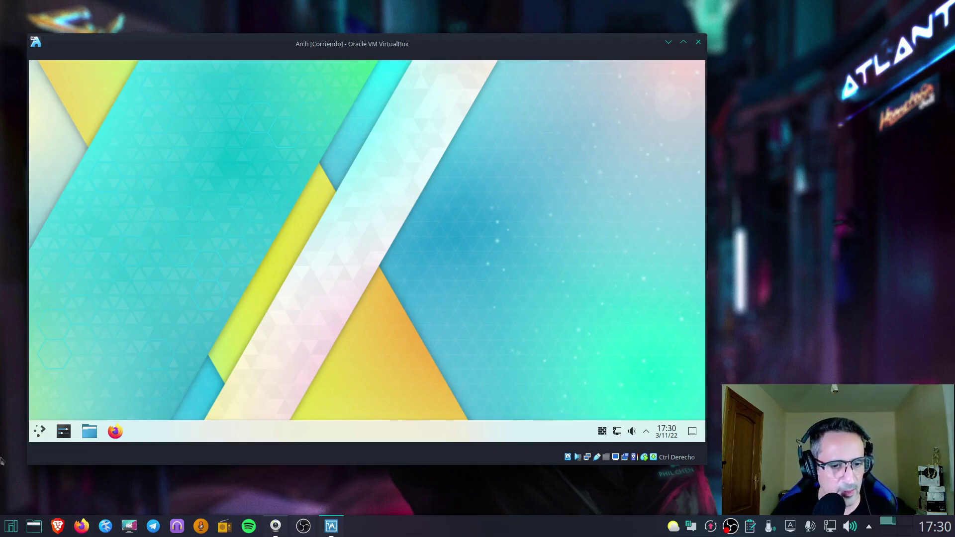
click(39, 431)
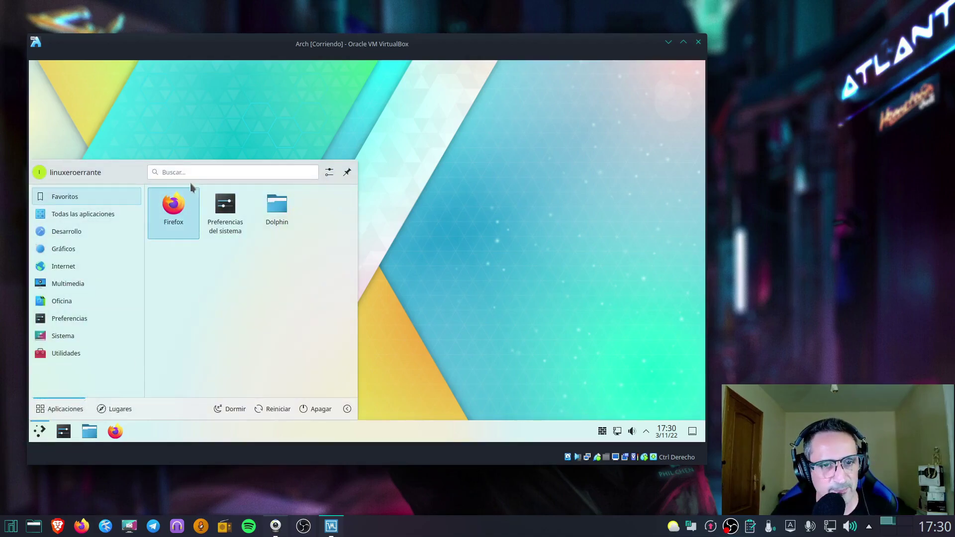
click(207, 173)
text(KON)
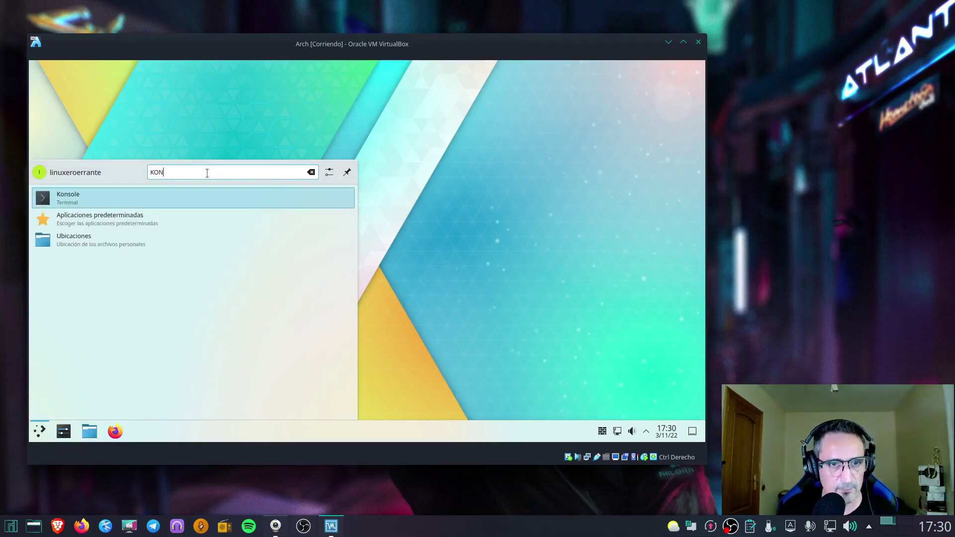
key(Return)
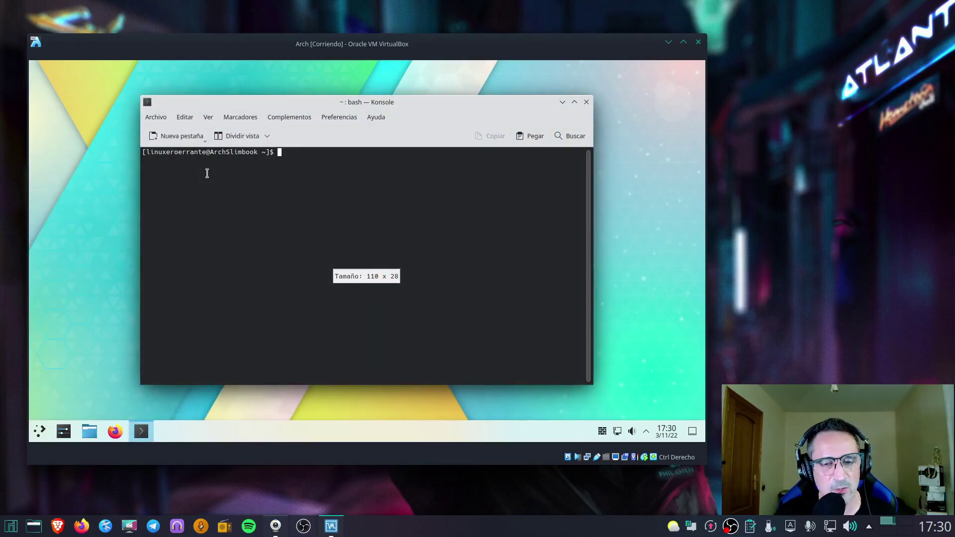
mouse_move(310, 102)
mouse_down()
mouse_move(318, 105)
mouse_move(296, 111)
mouse_up()
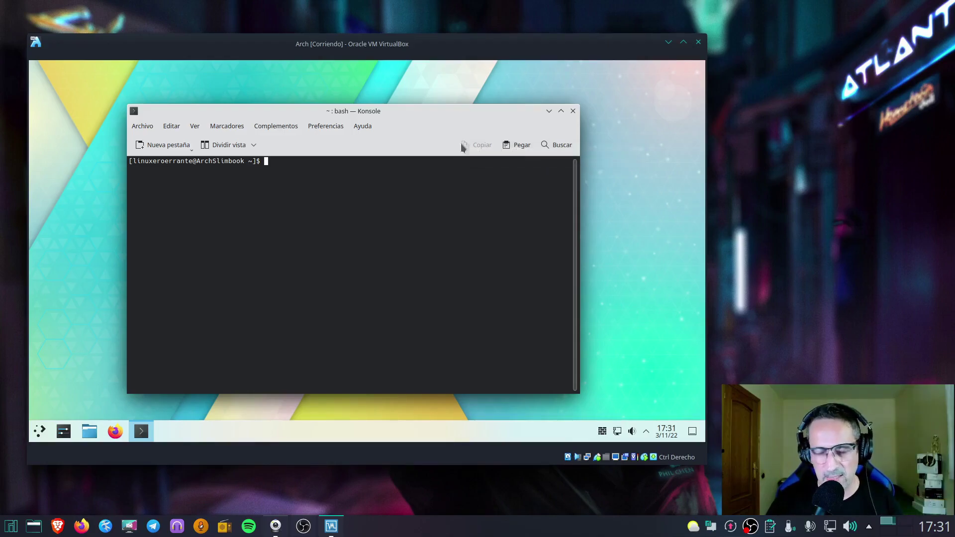
Install neofetch with sudo pacman -S neofetch, then run neofetch
text(udo pacman -)
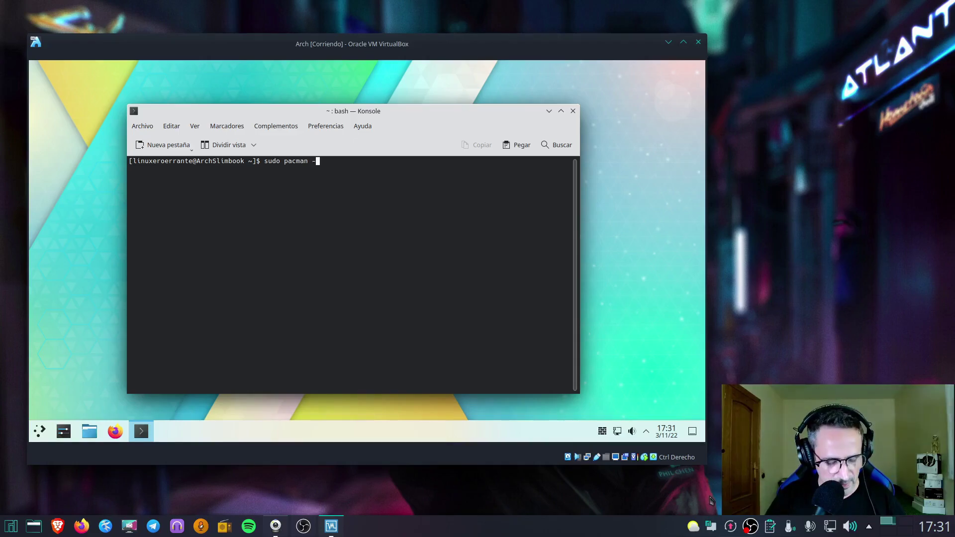
text(S neofetch)
key(Return)
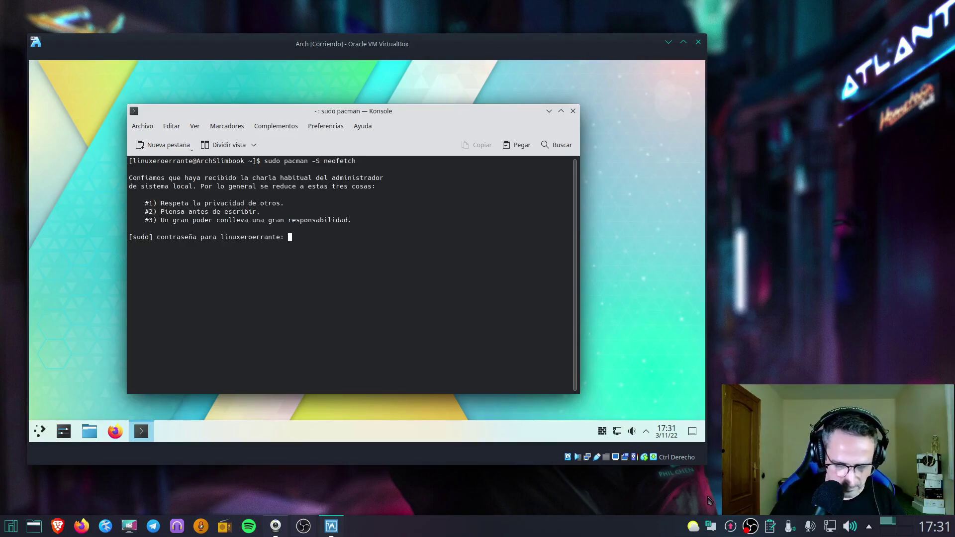
key(Return)
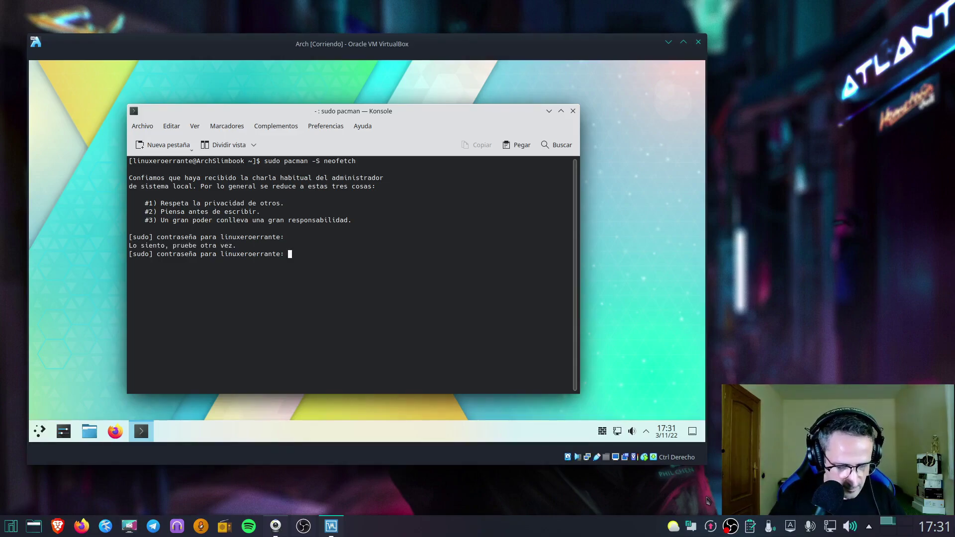
key(Return)
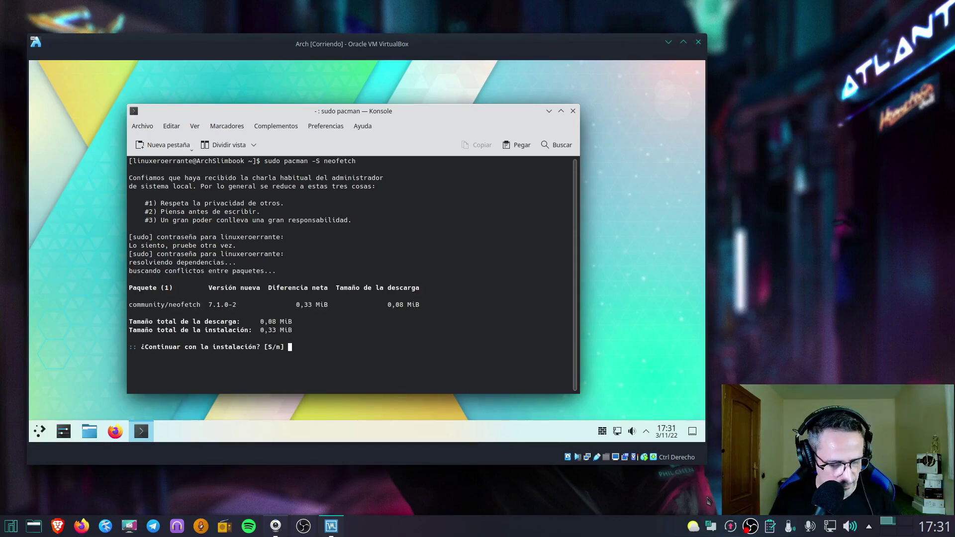
text(s)
key(Return)
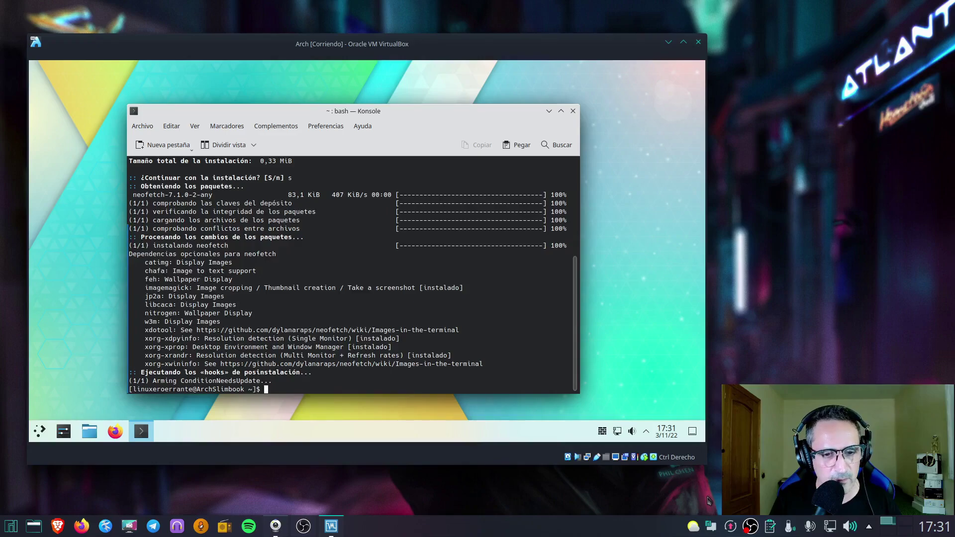
text(neofetch)
key(Return)
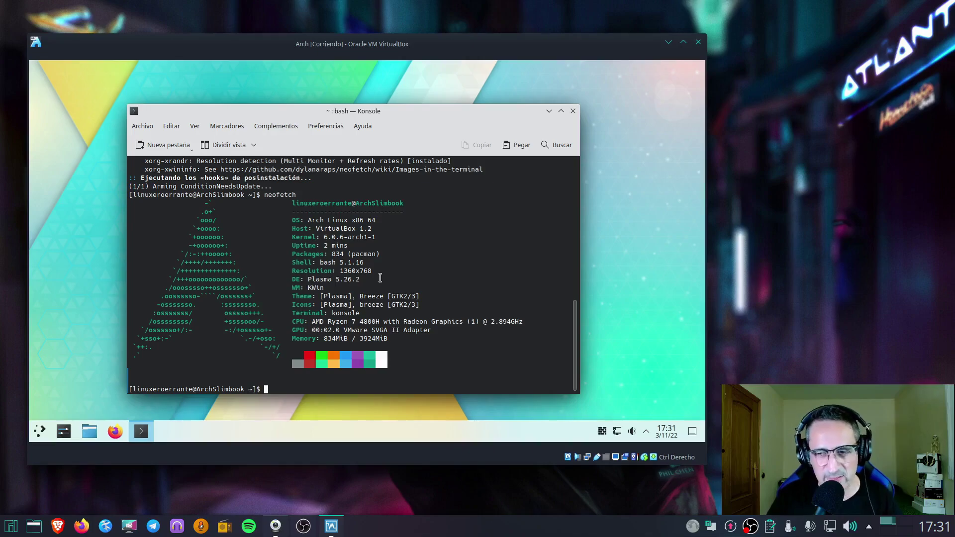
Enlarge the Konsole font and attempt 'sudo /etc/pacman.conf', which fails
text(sudo)
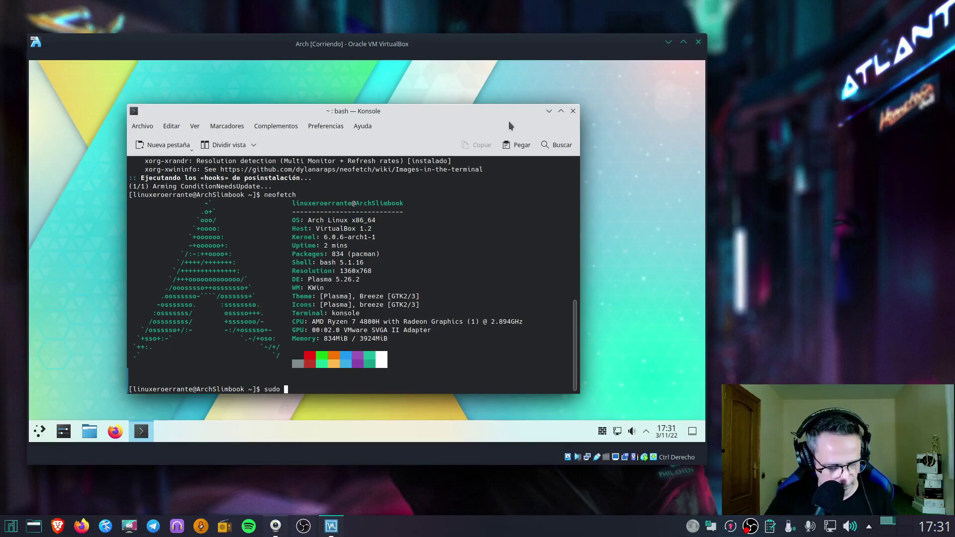
key(ctrl+plus)
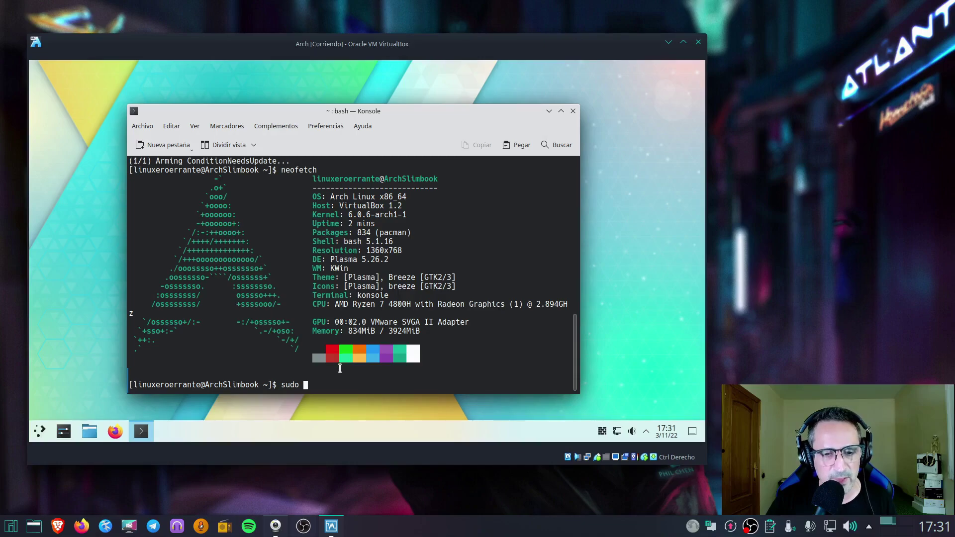
text(/)
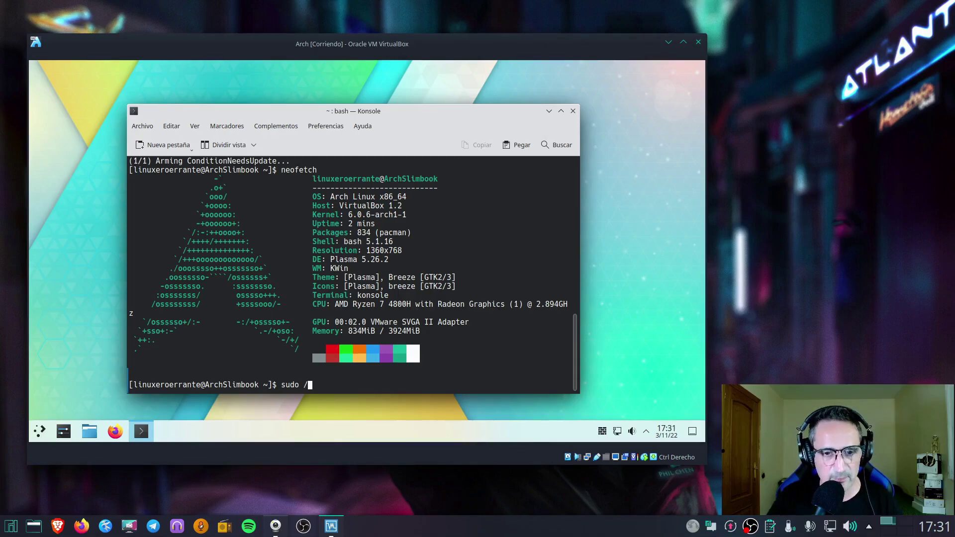
text(etc)
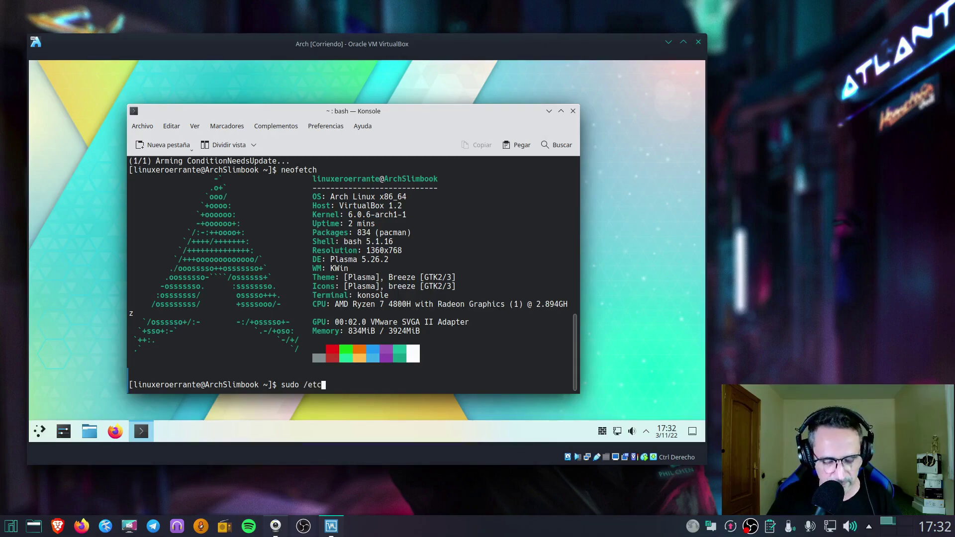
text(/)
text(pa)
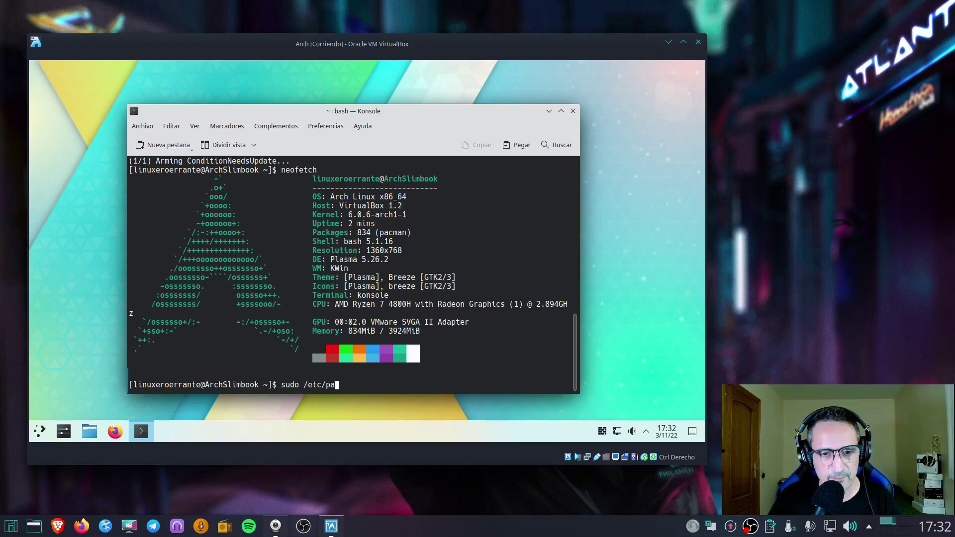
text(cman.conf)
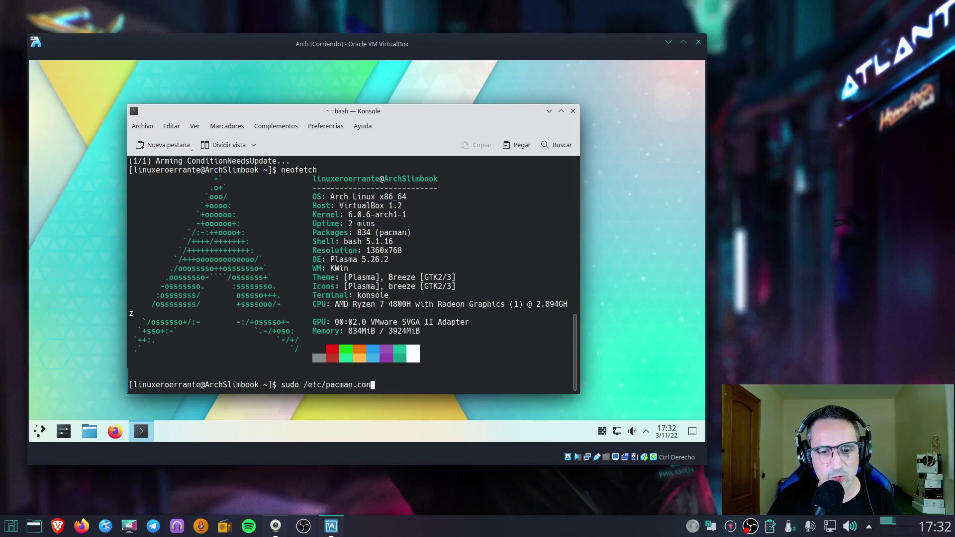
key(Return)
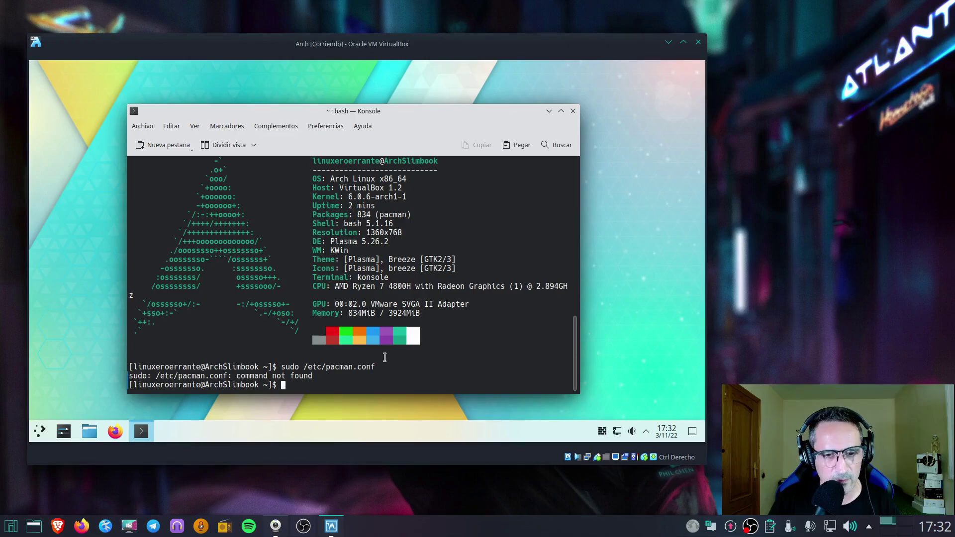
Run 'sudo nano /etc/pacman.conf' to edit the pacman configuration
text(sudo nano)
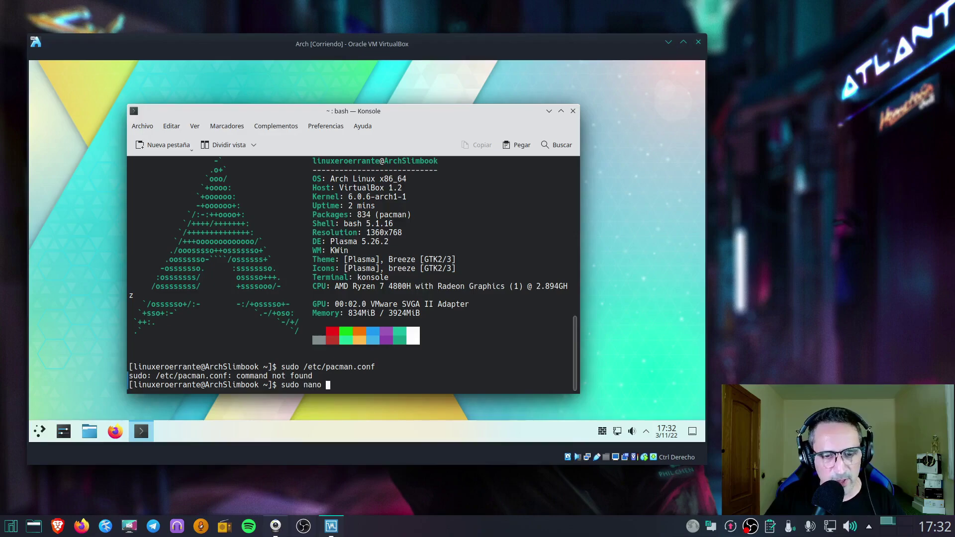
text( /pacman)
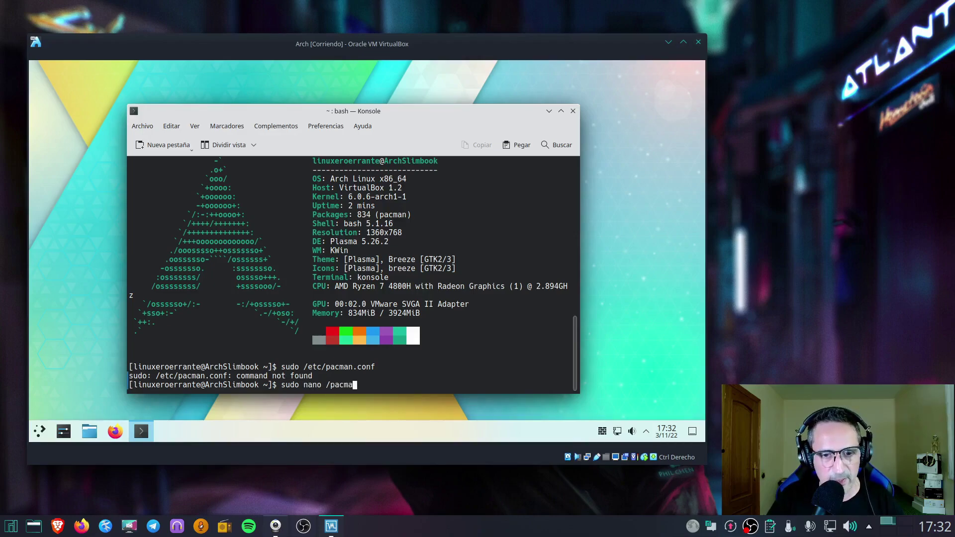
key(BackSpace)
key(BackSpace)
key(BackSpace)
key(BackSpace)
key(BackSpace)
key(BackSpace)
text(etc/p)
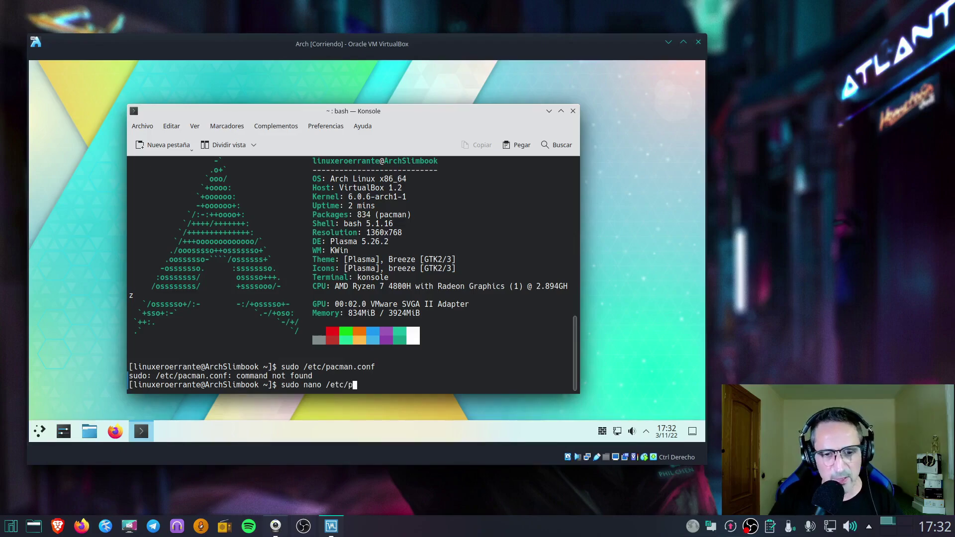
text(acman.conf)
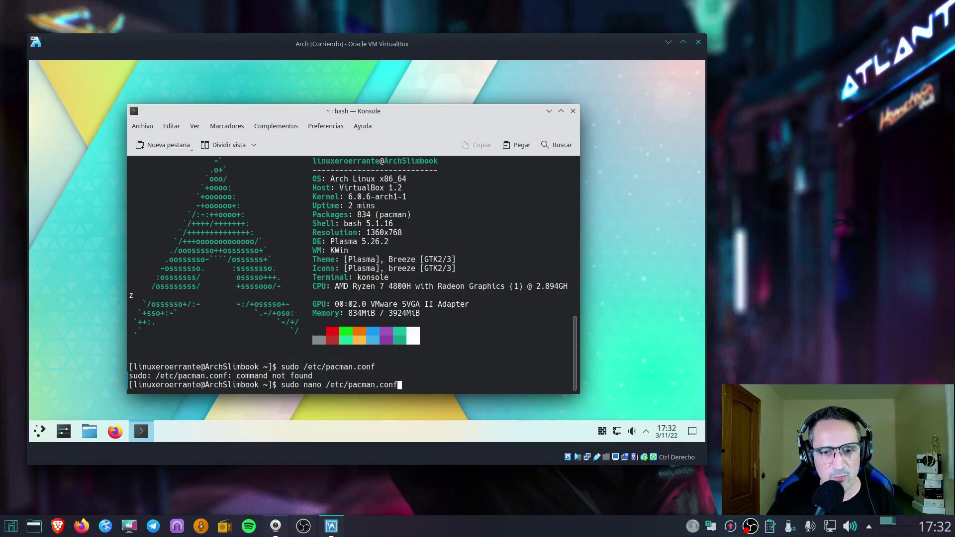
key(Return)
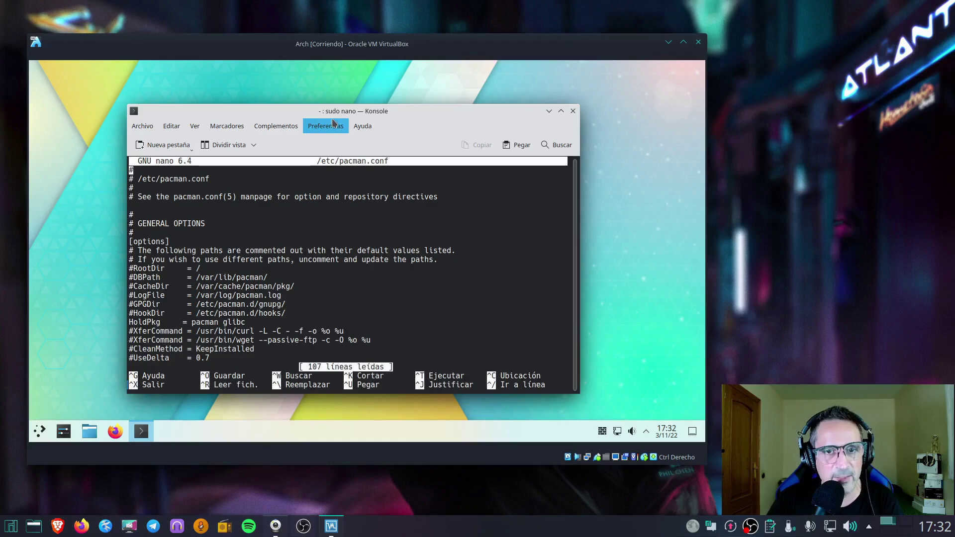
Enlarge the terminal text and scroll through pacman.conf's repository list in nano
drag(331, 118, 324, 100)
key(ctrl+plus)
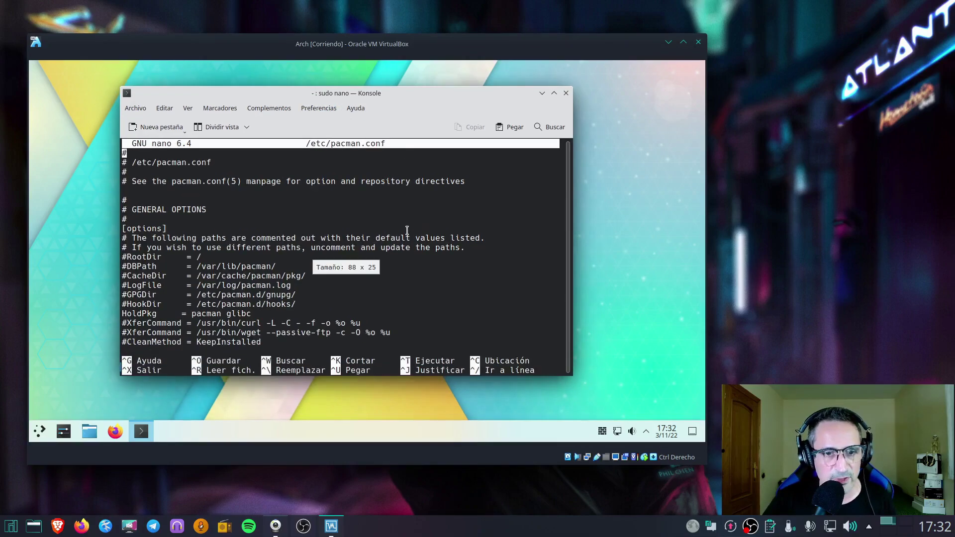
scroll(371, 210, down, 8)
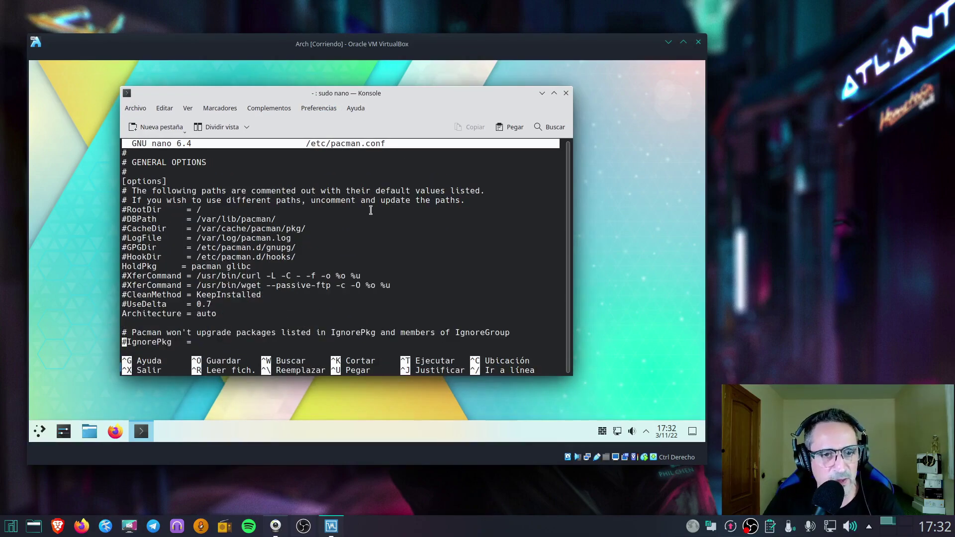
scroll(361, 206, down, 4)
scroll(361, 205, down, 6)
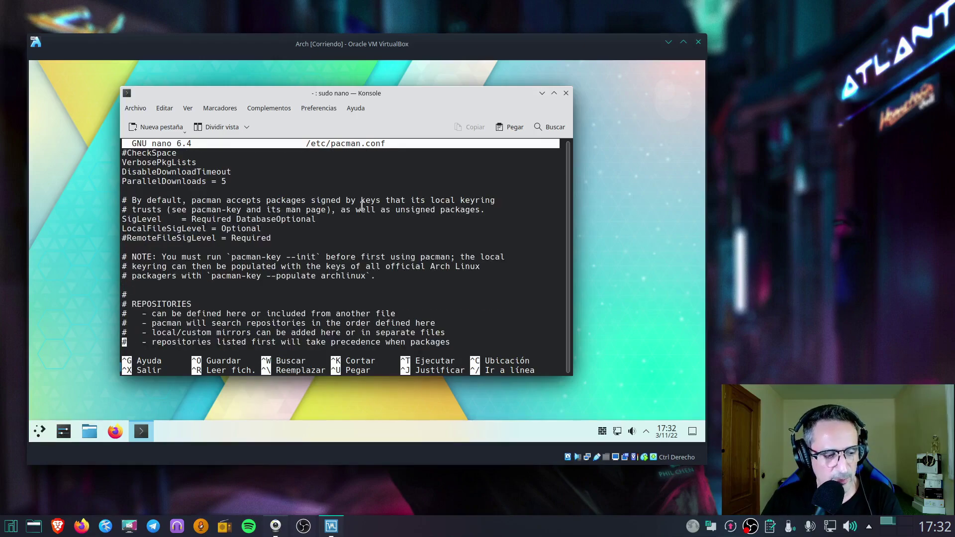
scroll(362, 206, down, 4)
scroll(362, 207, down, 2)
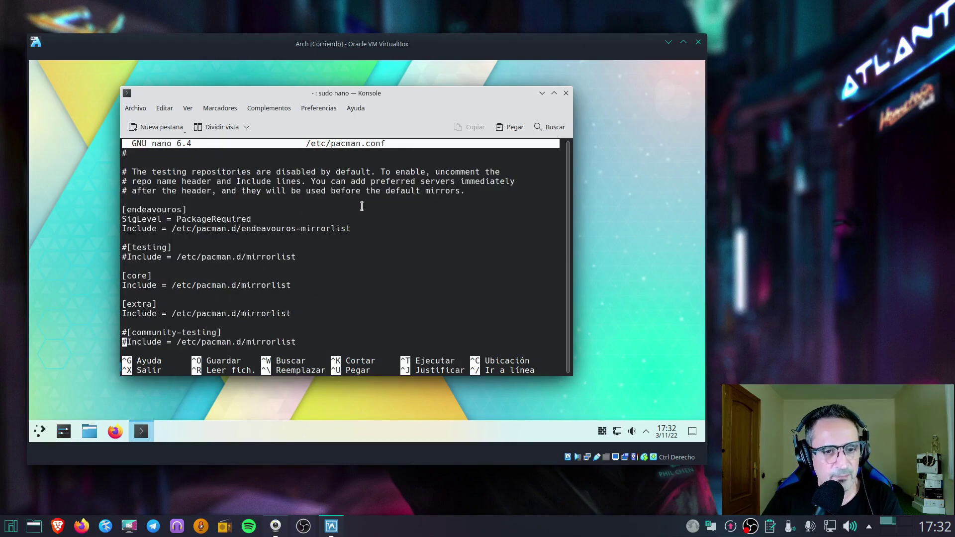
scroll(255, 227, down, 4)
scroll(255, 227, up, 8)
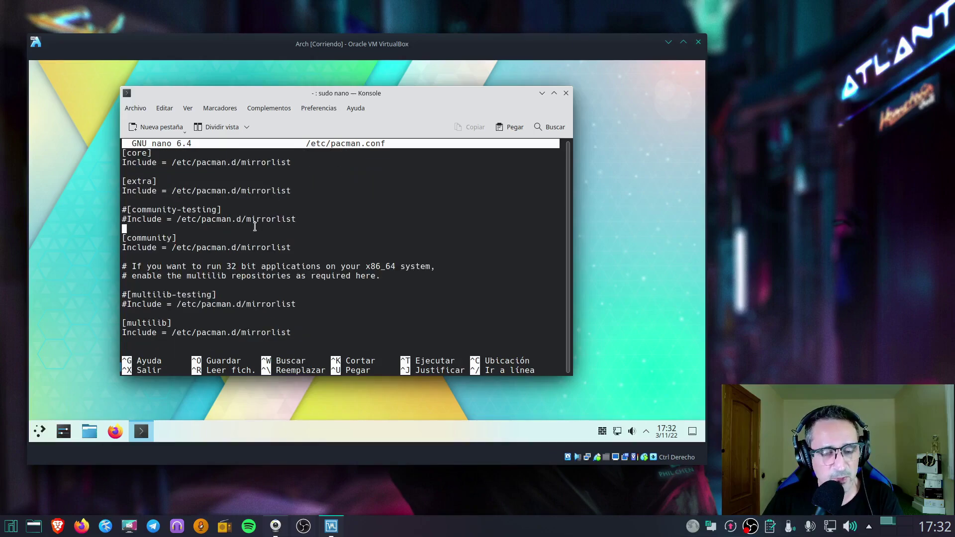
scroll(255, 226, up, 4)
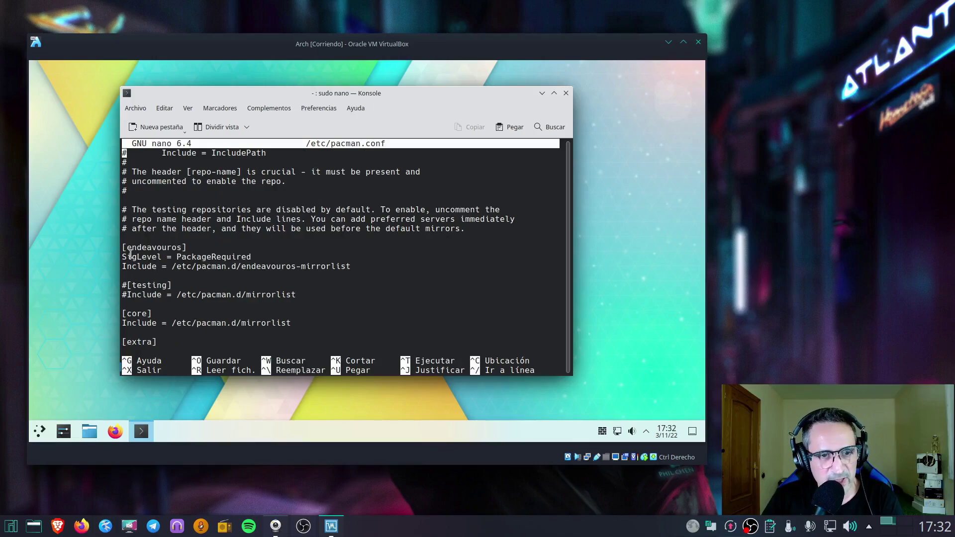
Select the [community] line, then scroll back so the [endeavouros] section is visible
scroll(178, 282, down, 6)
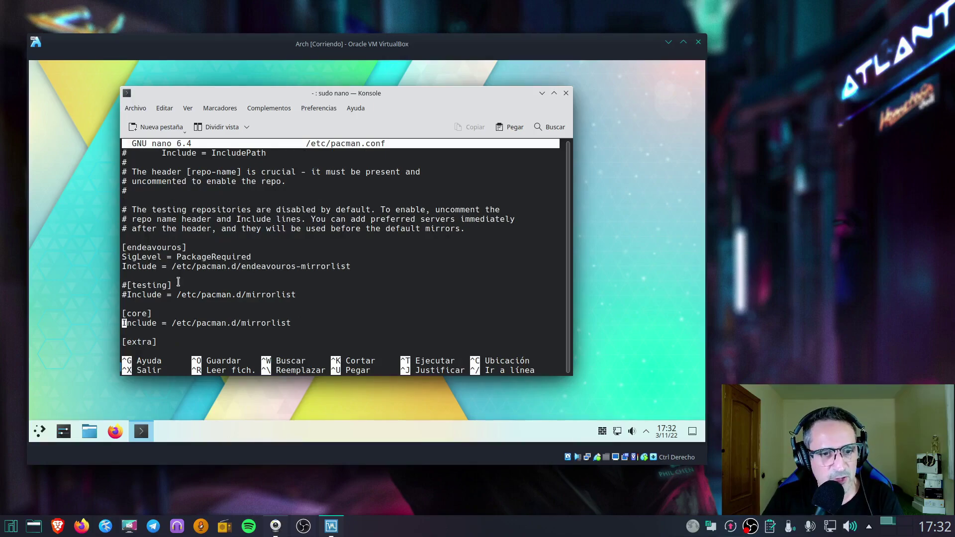
scroll(178, 282, down, 2)
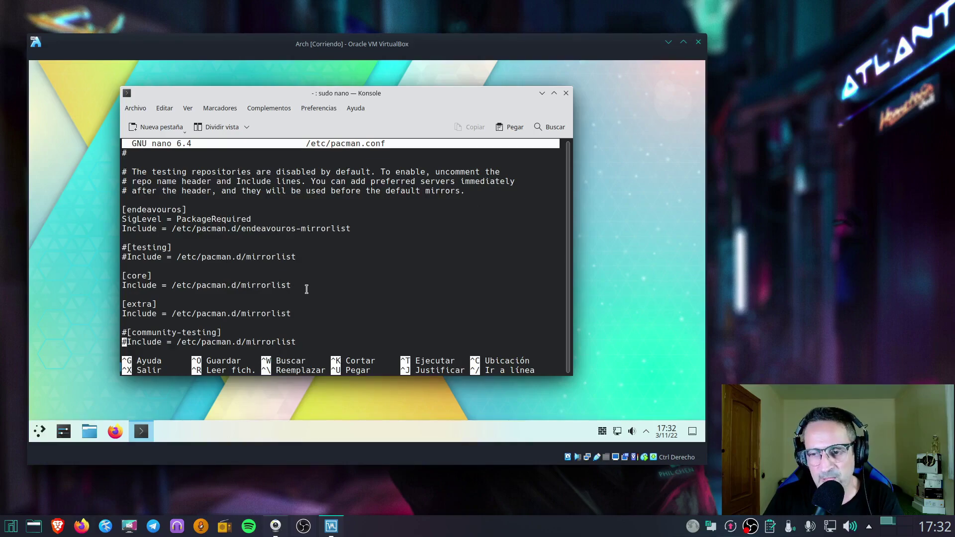
scroll(178, 281, down, 2)
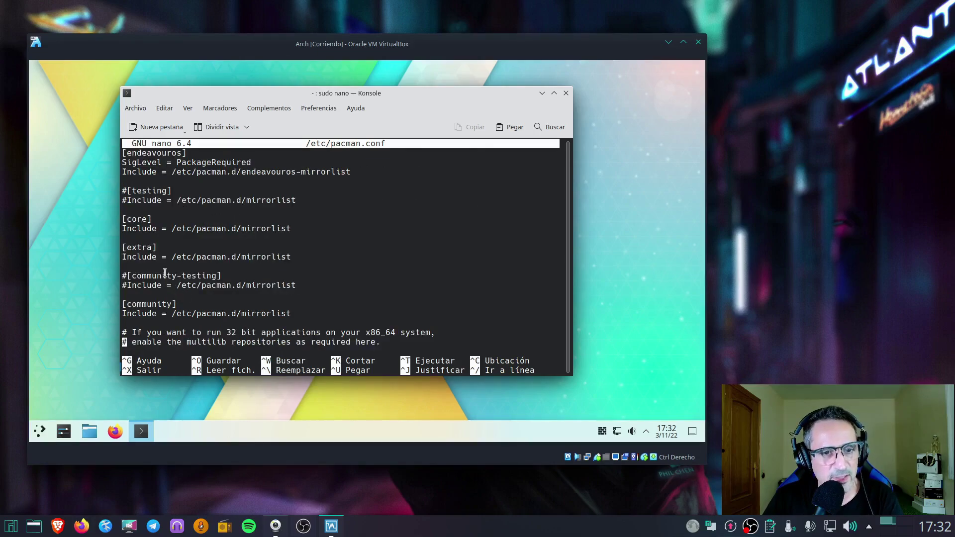
drag(196, 305, 139, 303)
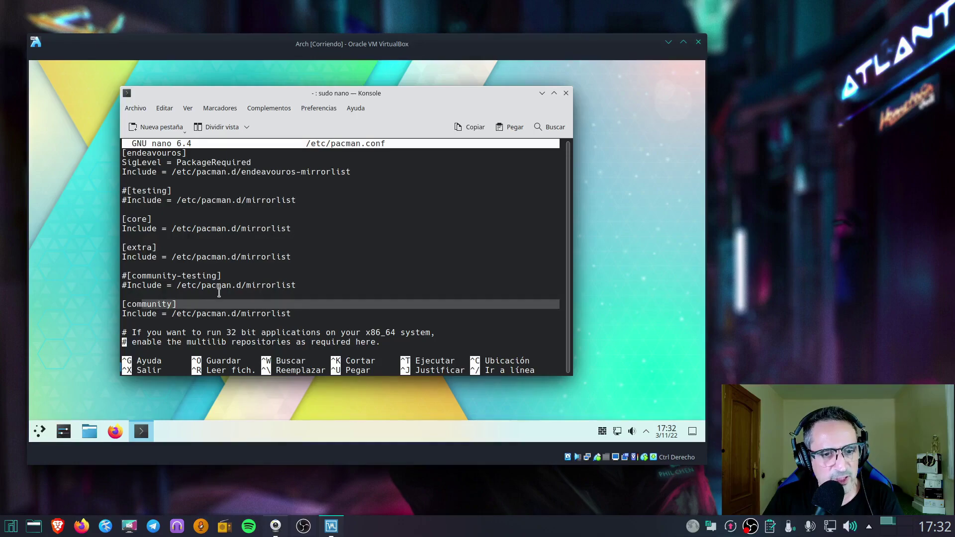
scroll(219, 292, down, 2)
drag(203, 331, 127, 324)
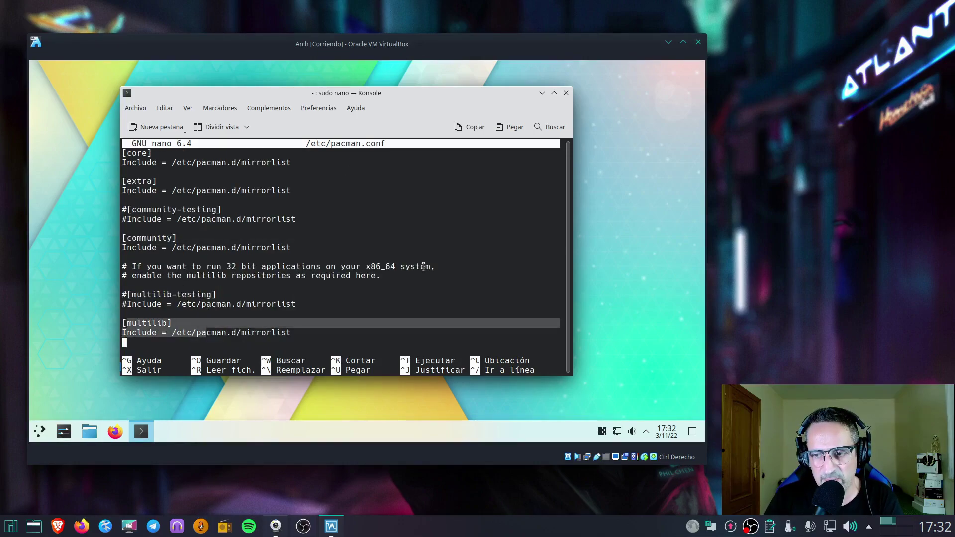
scroll(423, 267, up, 8)
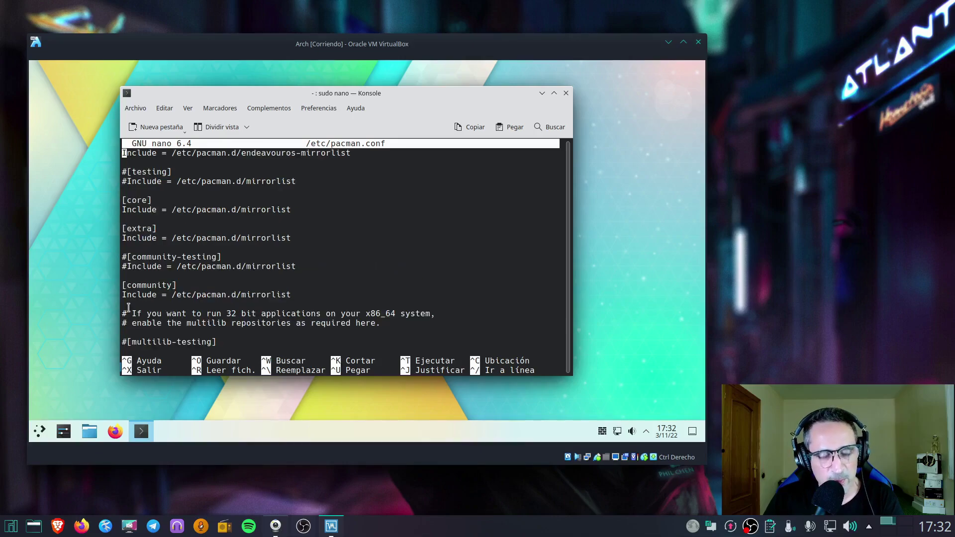
scroll(301, 244, up, 6)
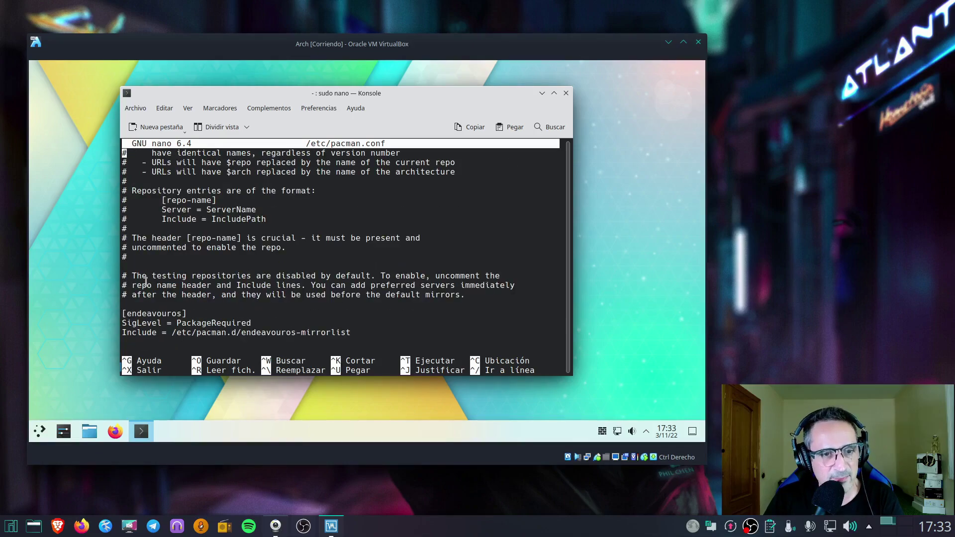
Prefix the [endeavouros], SigLevel and Include lines with # and write the file with Ctrl+O
key(Down)
key(Down)
key(Down)
key(Down)
key(Down)
key(Down)
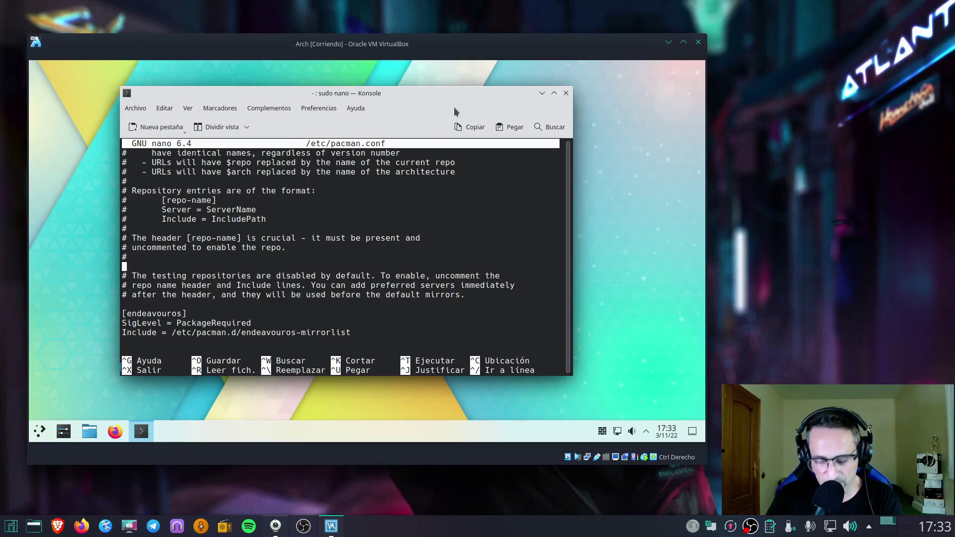
key(Down)
key(Down)
key(Down)
key(Down)
key(Down)
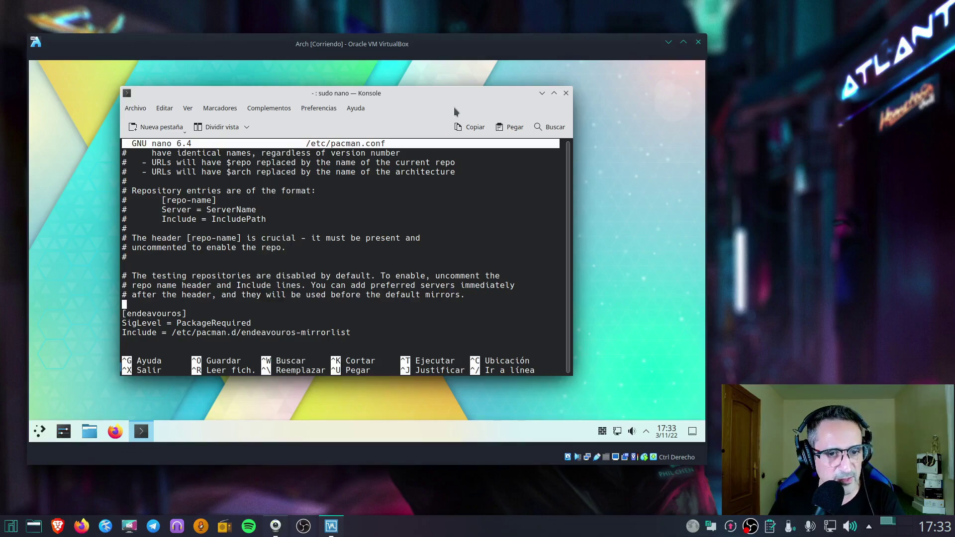
text(#)
key(Down)
key(Left)
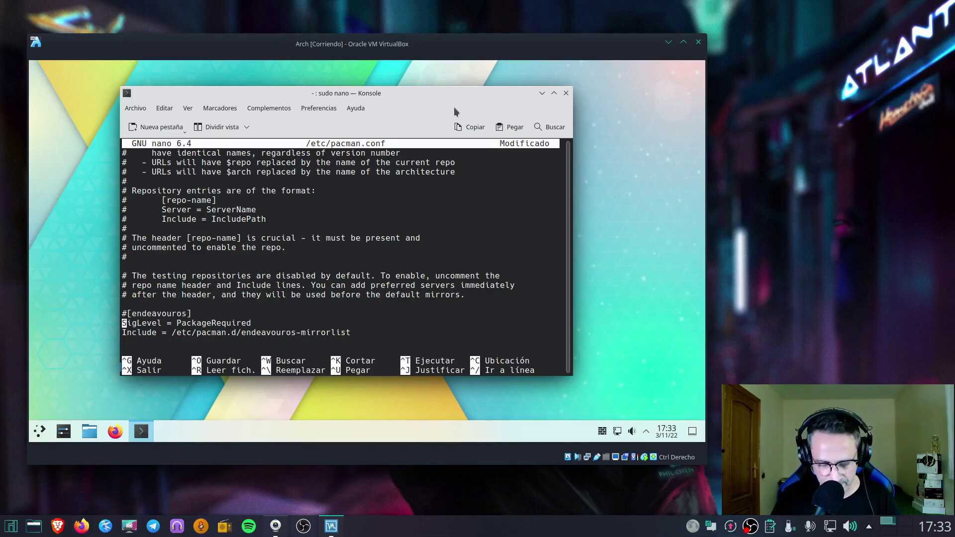
text(#)
key(Down)
key(Left)
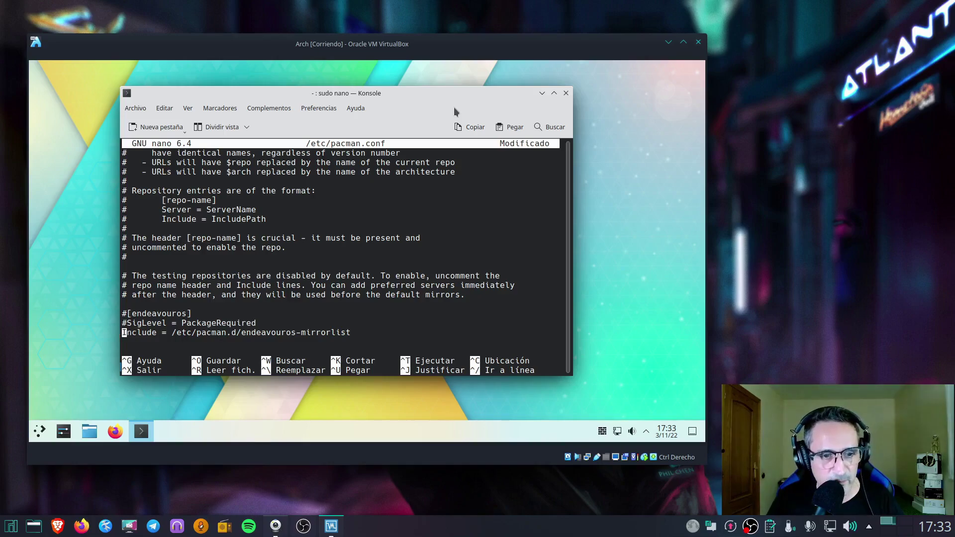
text(#)
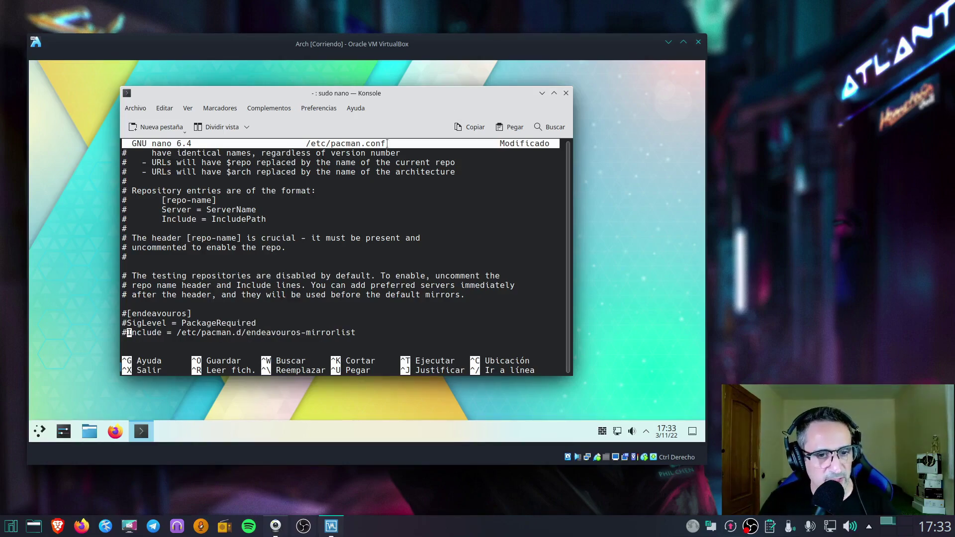
scroll(343, 214, down, 6)
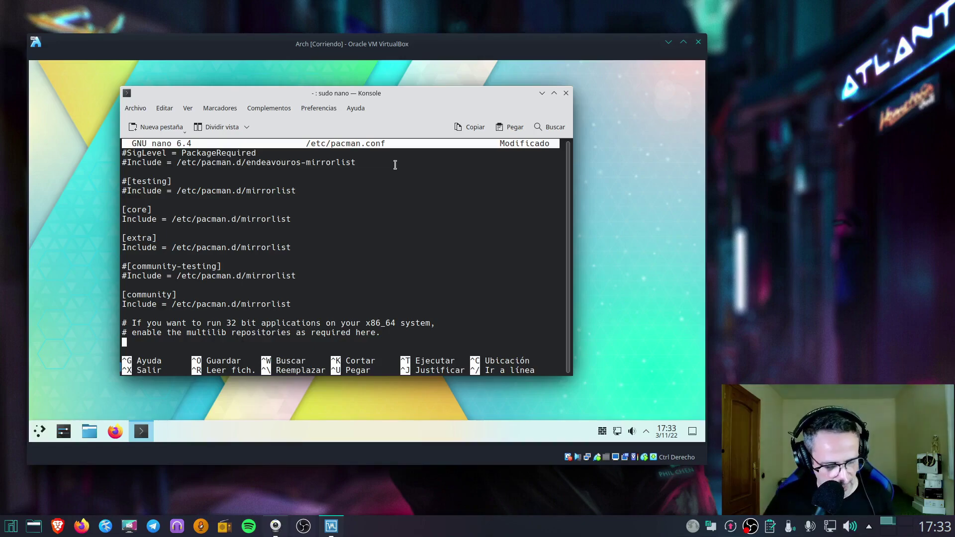
key(ctrl+o)
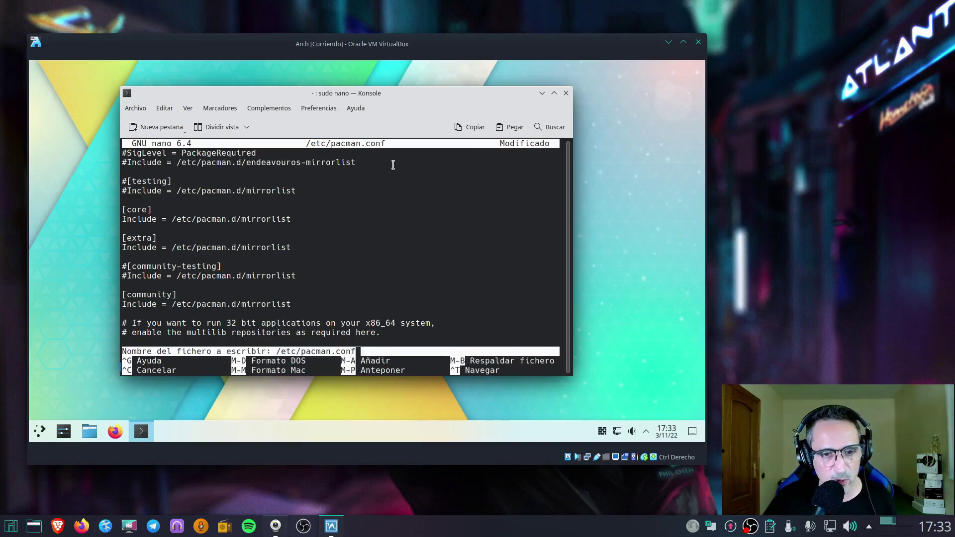
Confirm the pacman.conf save, exit nano and run sudo pacman -Syyu, which reports the system up to date
key(Return)
key(ctrl+x)
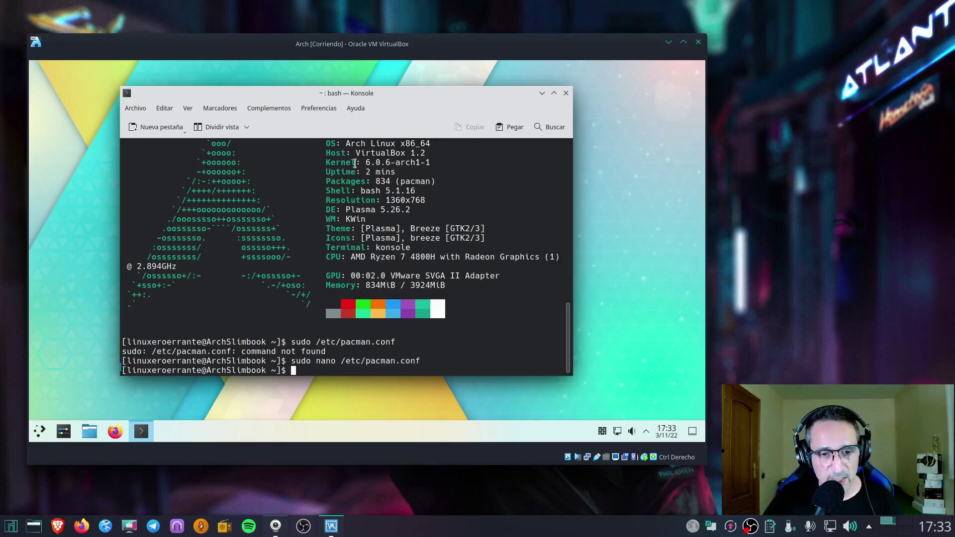
text(sudo pa)
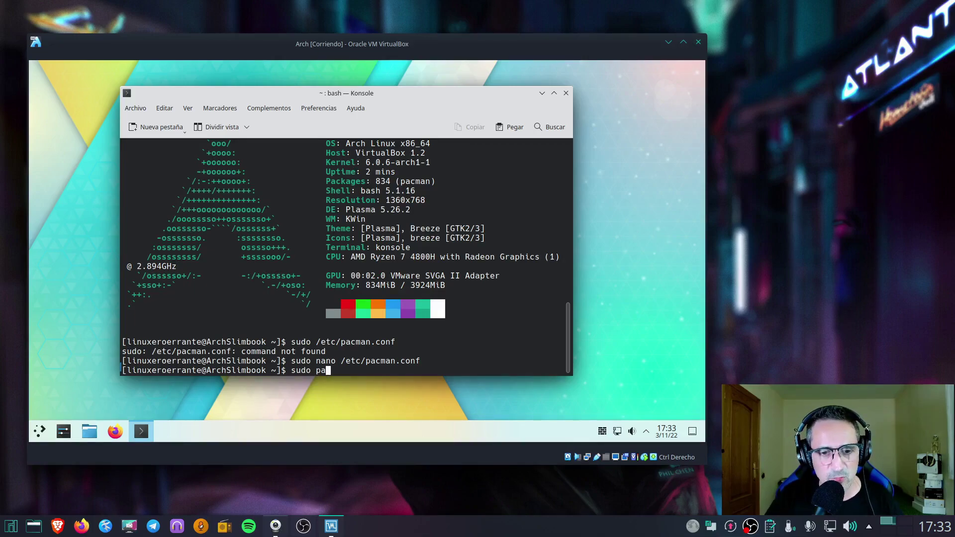
text(cman -Syyu)
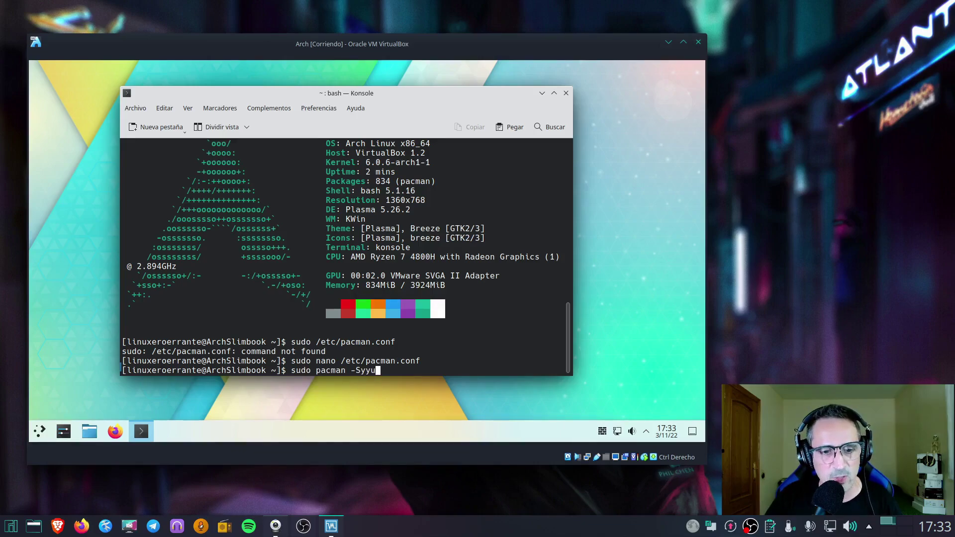
key(Return)
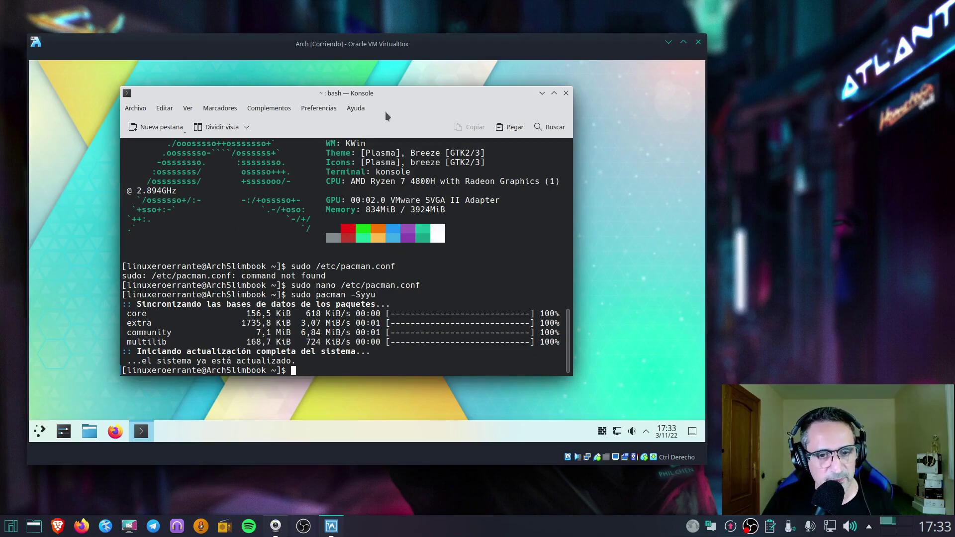
drag(370, 103, 393, 99)
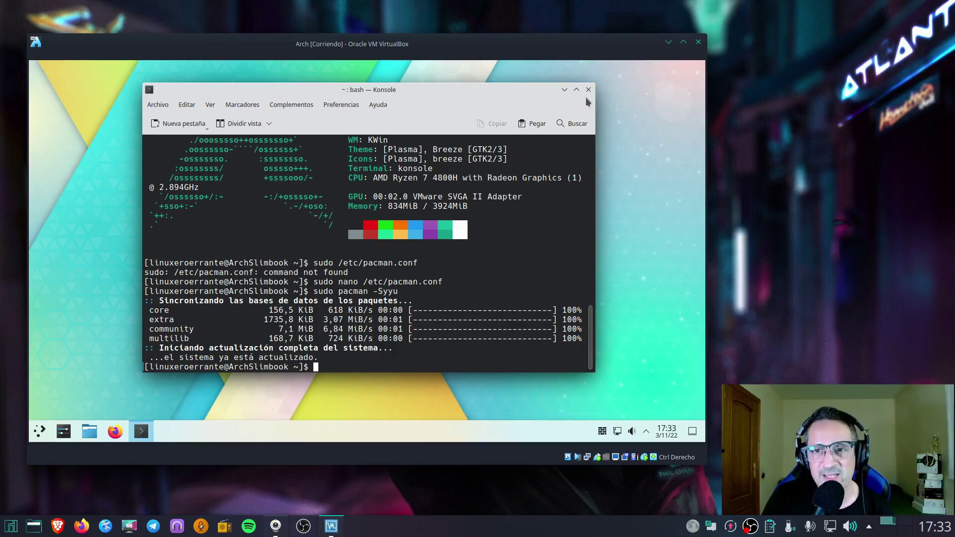
drag(533, 103, 487, 113)
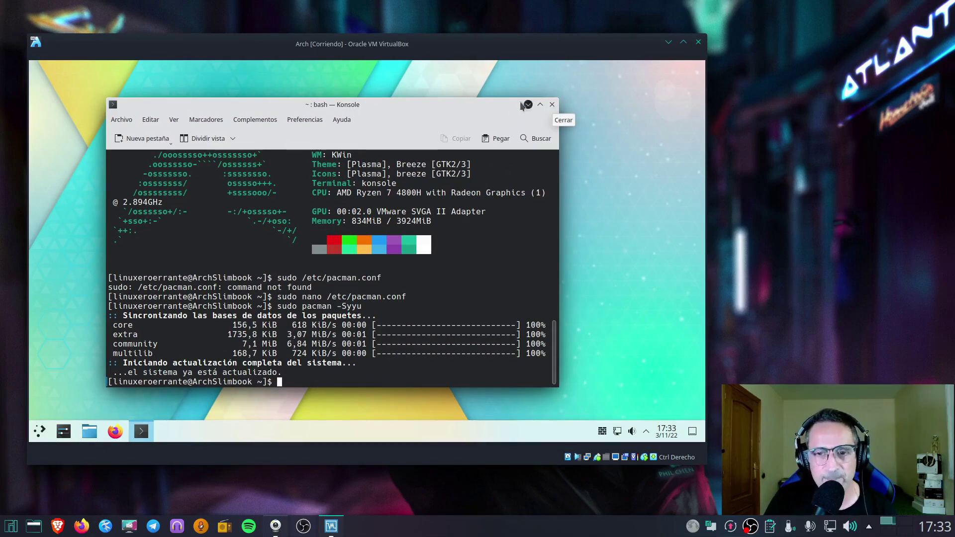
drag(494, 103, 510, 95)
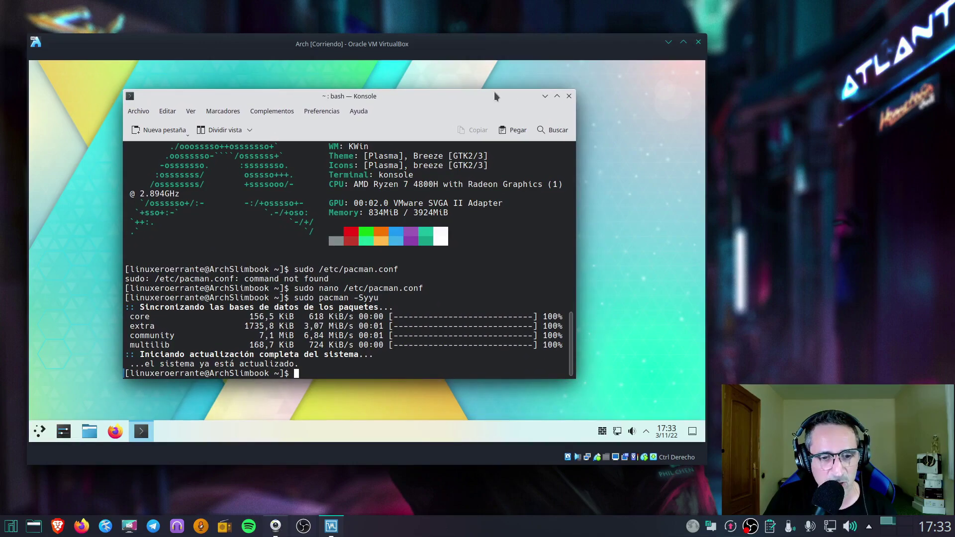
Close Konsole and launch Centro de información from a launcher search for 'infor'
click(569, 96)
click(40, 434)
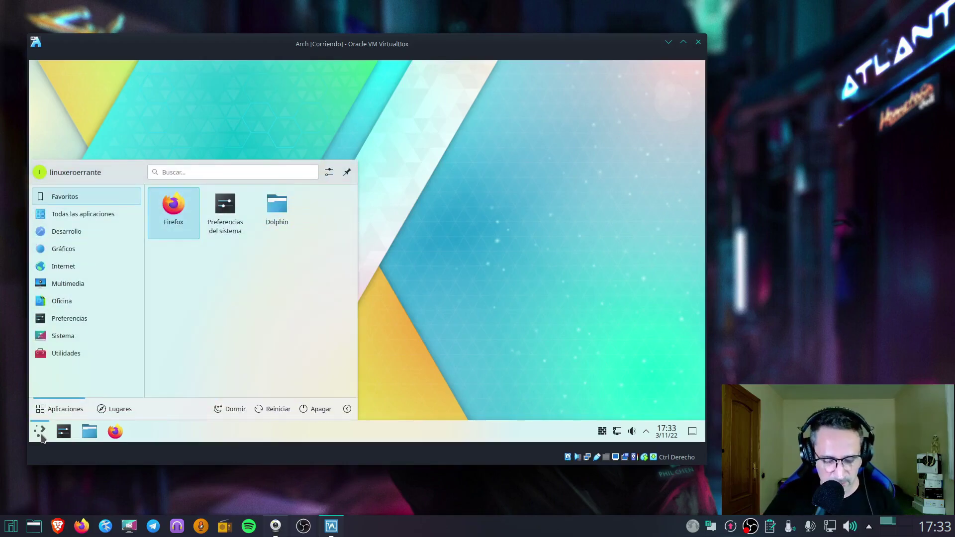
text(infor)
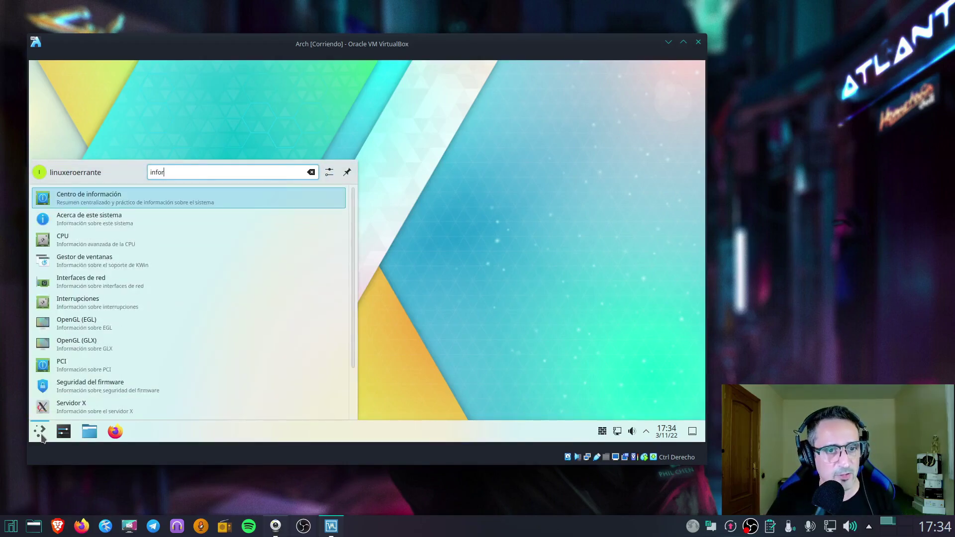
click(65, 205)
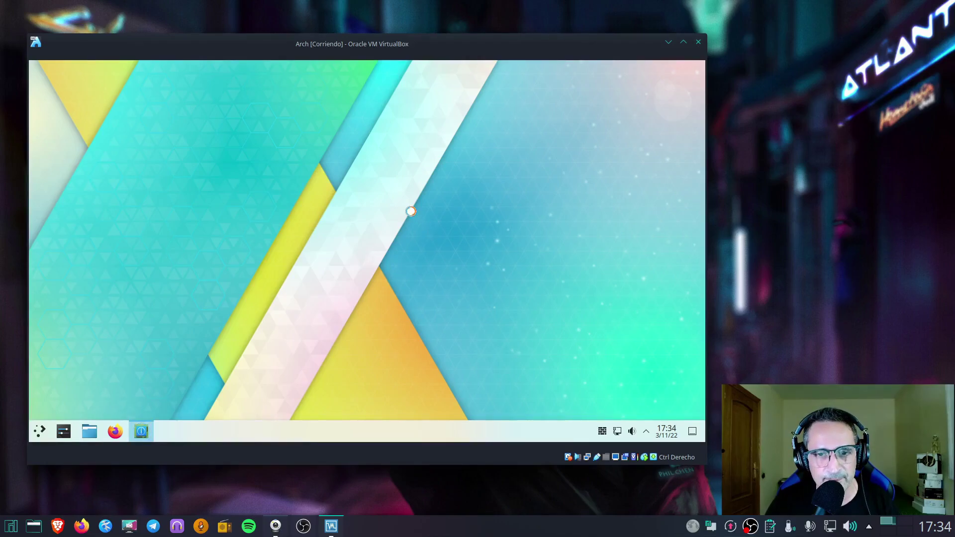
drag(428, 93, 391, 80)
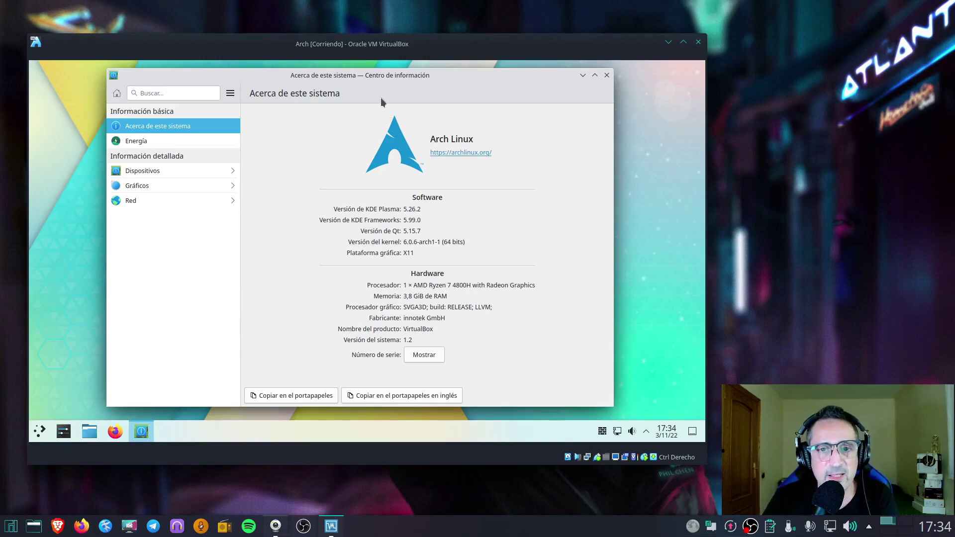
mouse_move(378, 88)
mouse_down()
mouse_move(353, 92)
mouse_move(363, 76)
mouse_up()
mouse_move(510, 68)
mouse_down()
mouse_move(520, 81)
mouse_move(511, 79)
mouse_up()
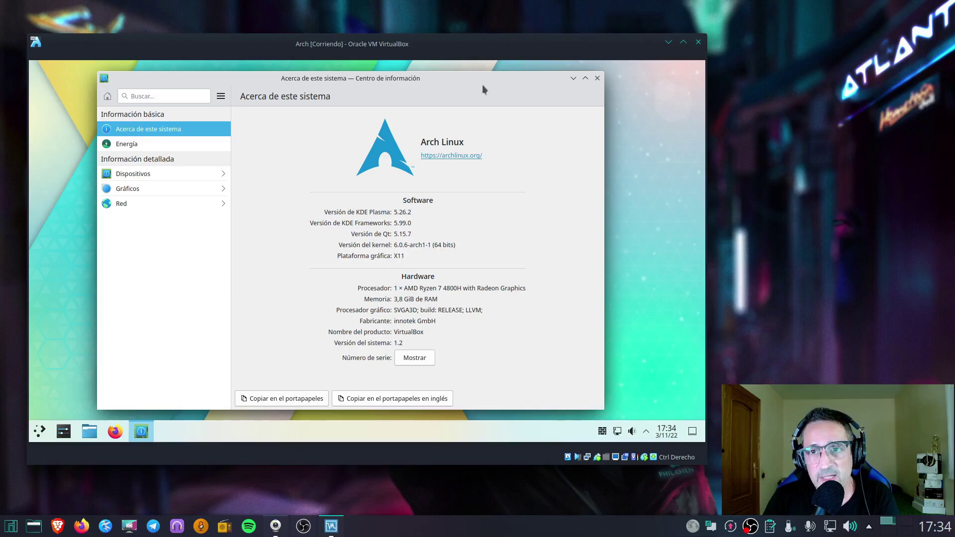
Close the Info Center and launch Konsole from a launcher search for 'konsol'
click(596, 78)
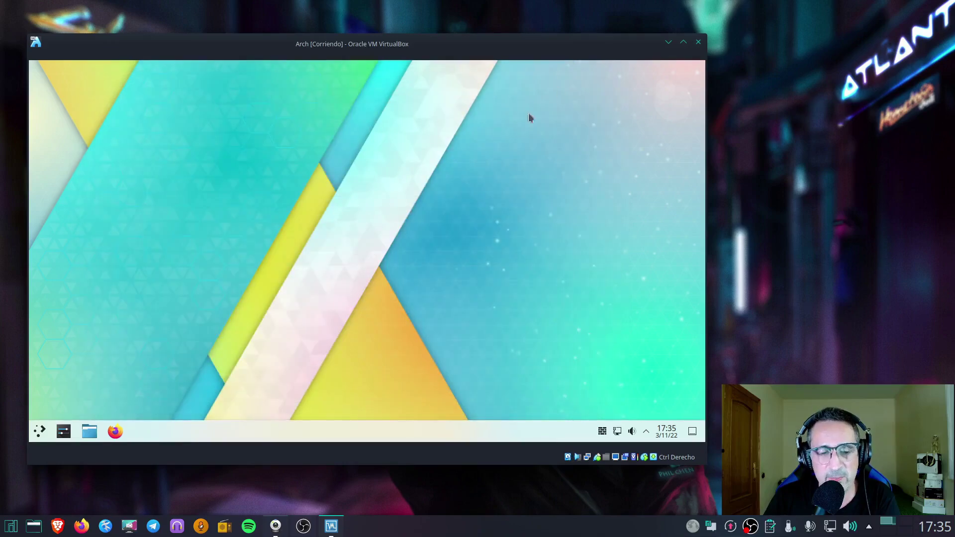
click(40, 431)
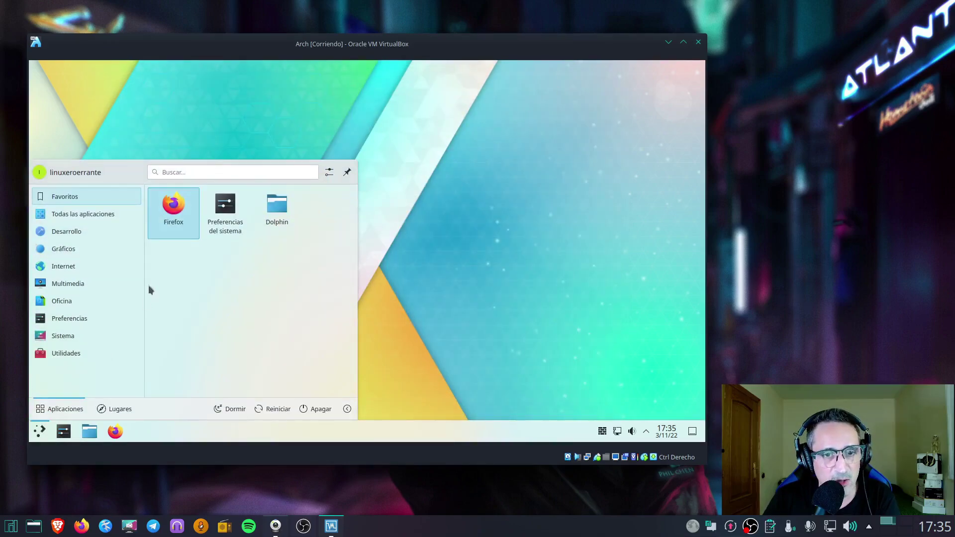
text(k)
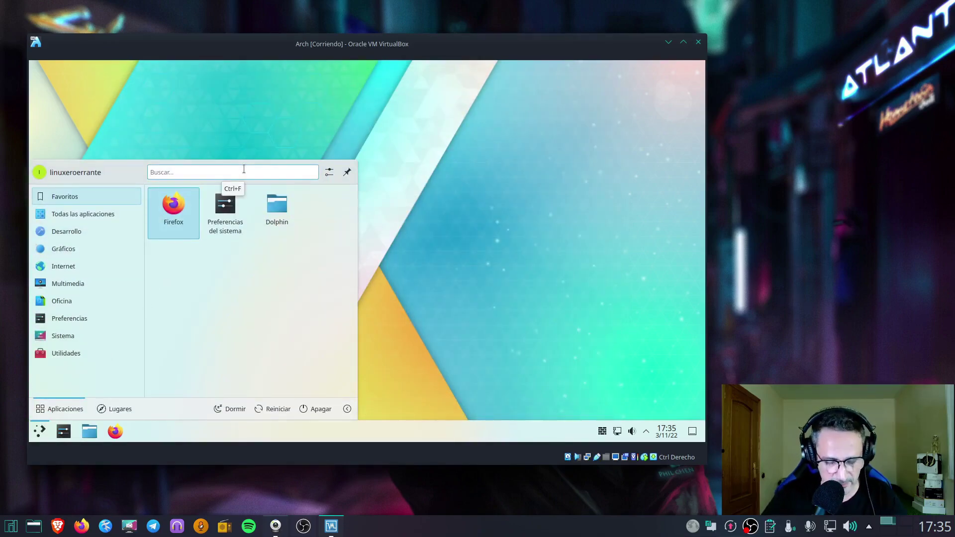
text(onsol)
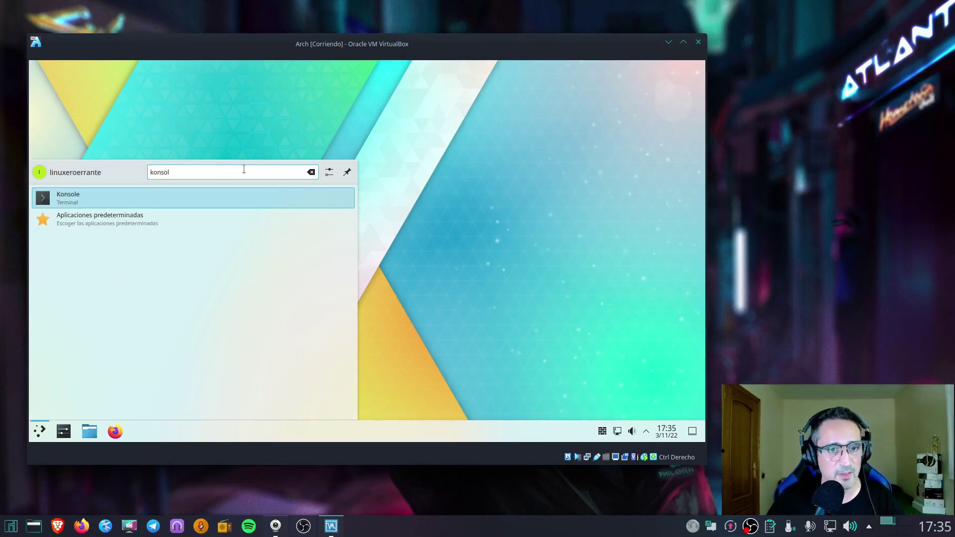
click(151, 202)
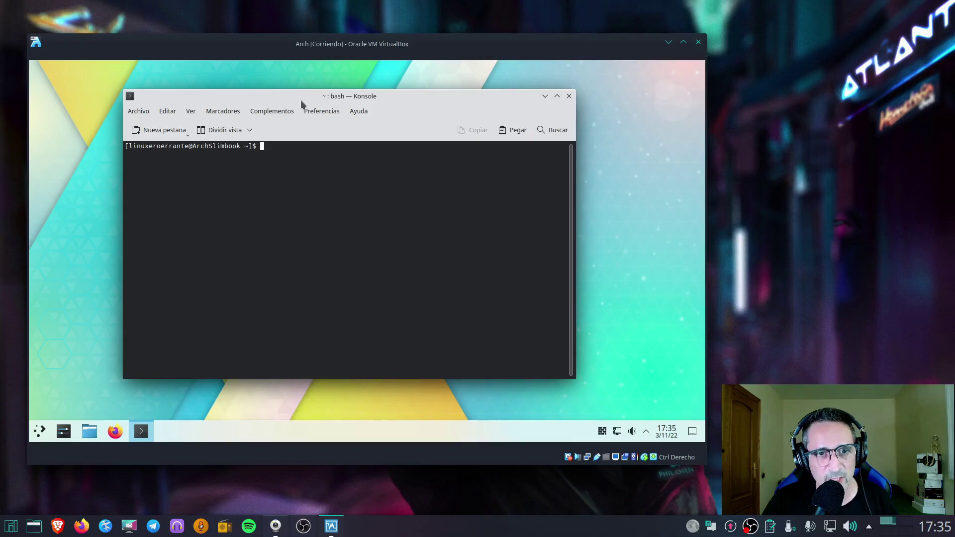
Run yay -S pamac-aur, accept the defaults, enter the sudo password and answer S to install dependencies
text(y)
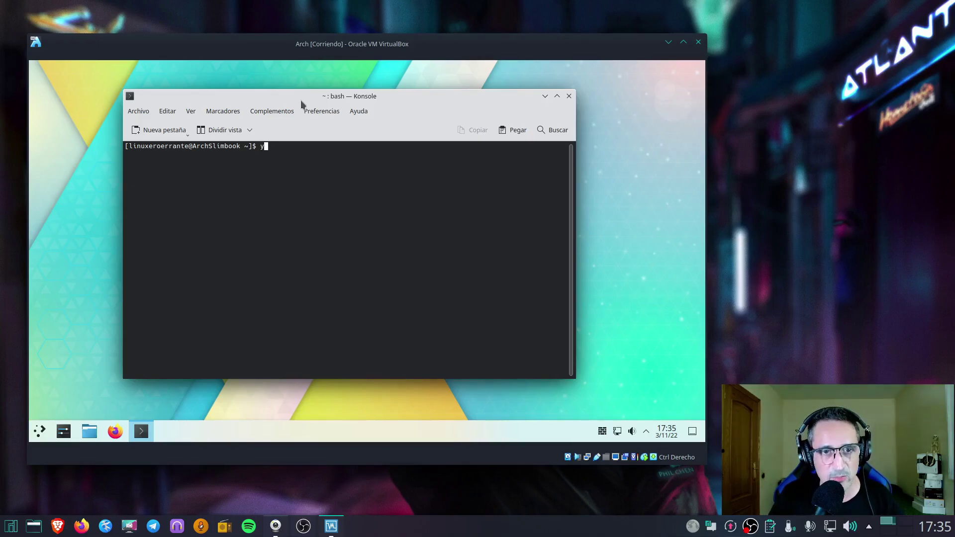
text(ay -S )
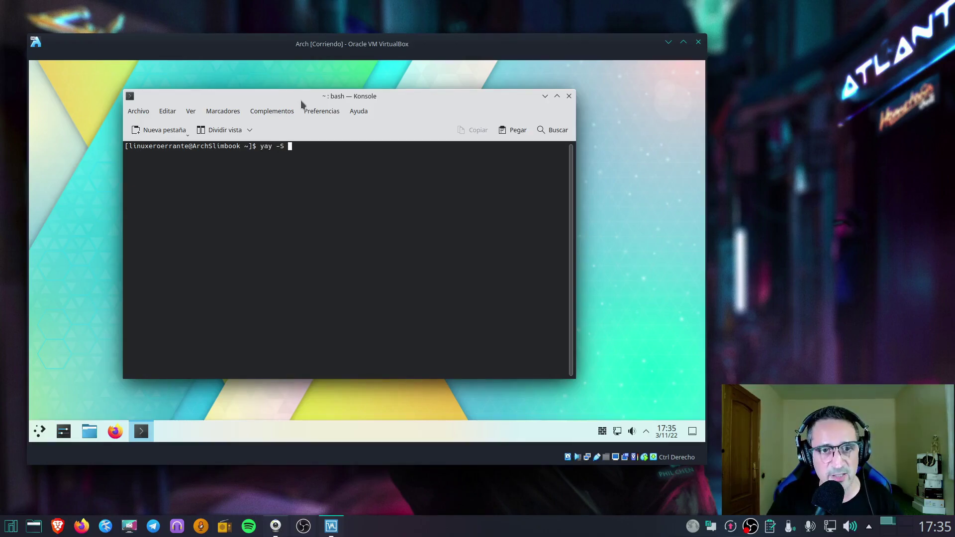
text(pamac-aur)
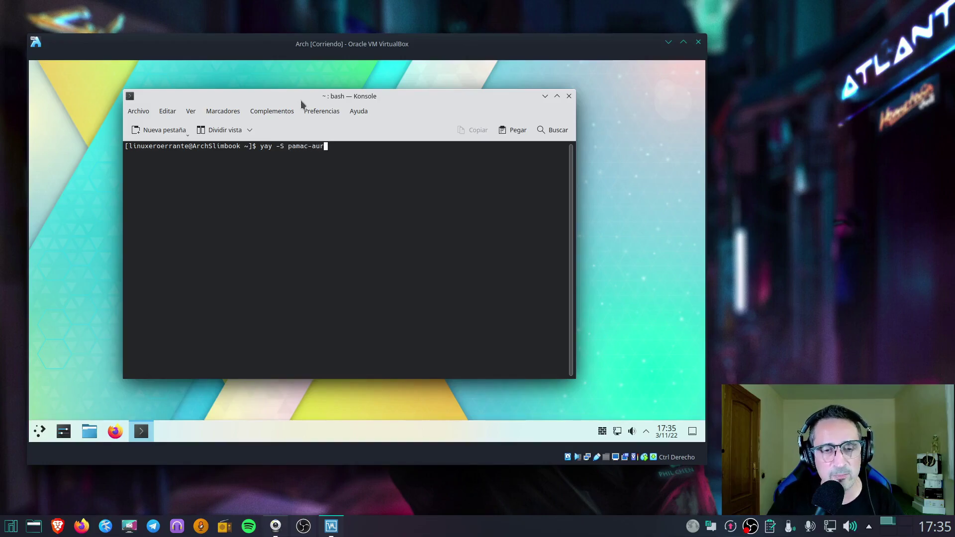
key(Return)
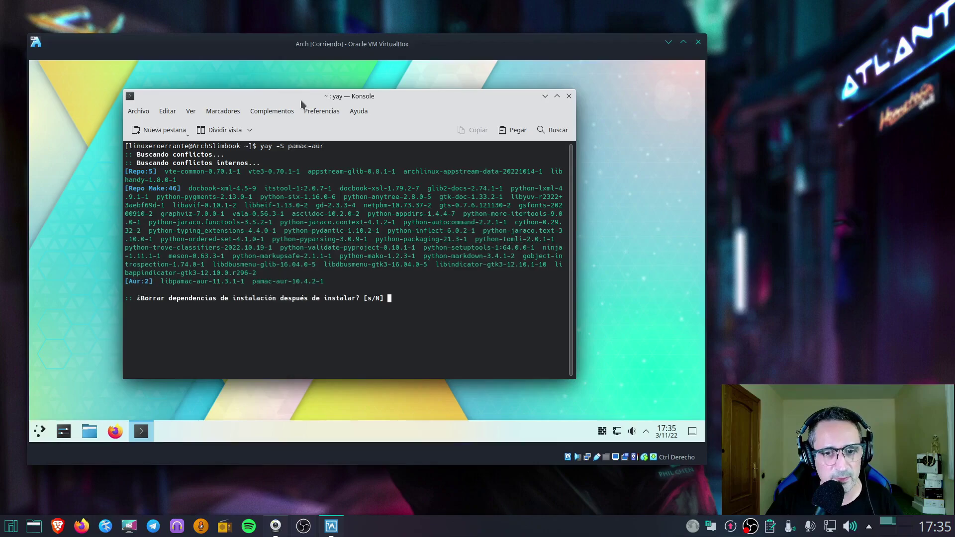
key(Return)
key(Return)
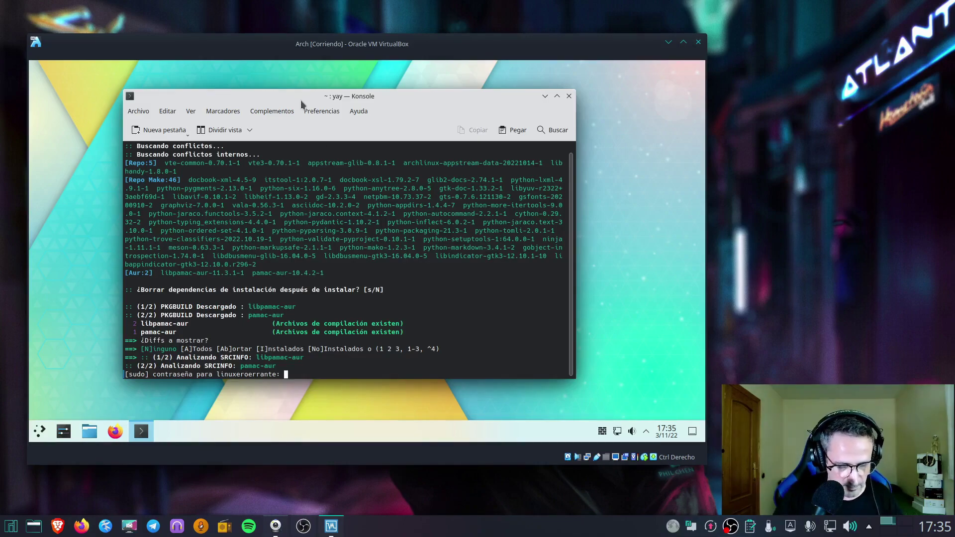
key(Return)
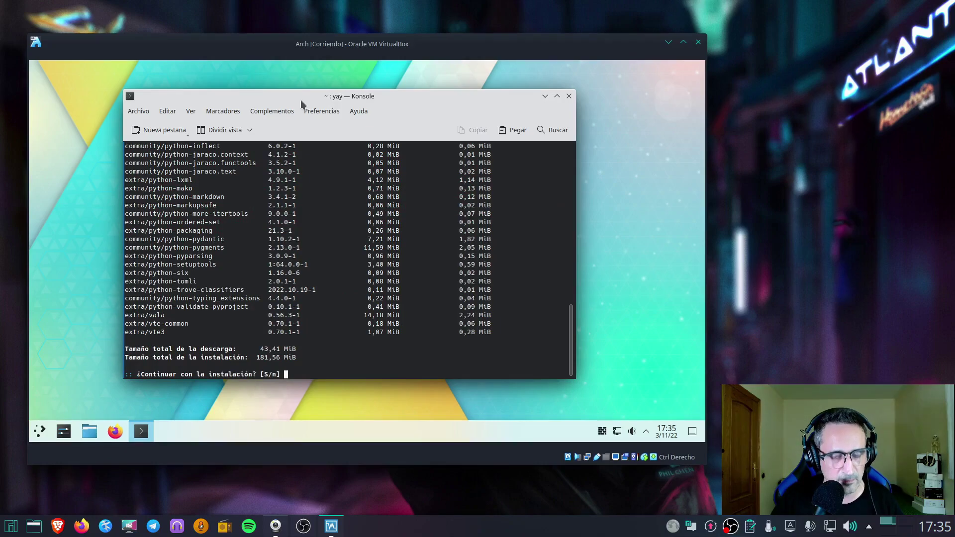
text(S)
key(Return)
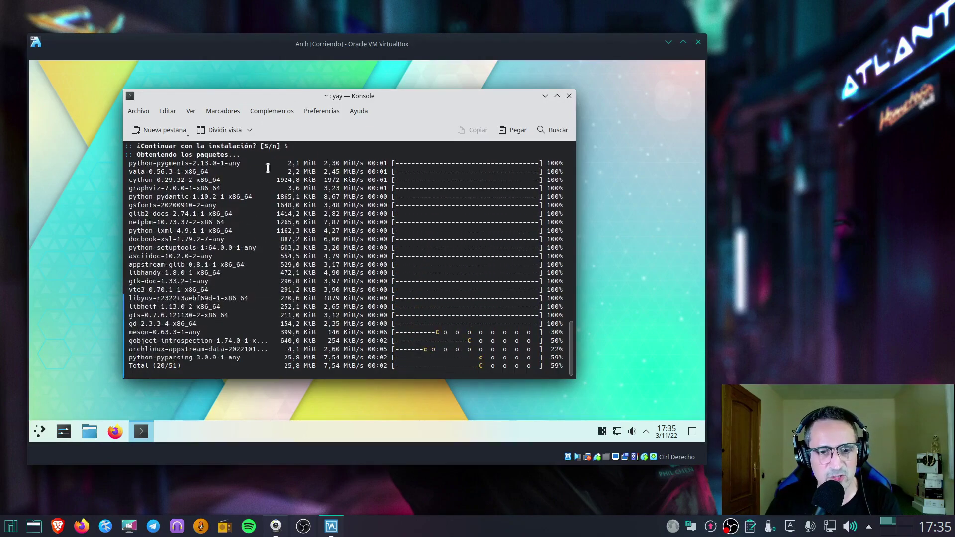
Reposition the terminal while yay builds and installs libpamac-aur and pamac-aur 10.4.2-1
drag(299, 98, 294, 98)
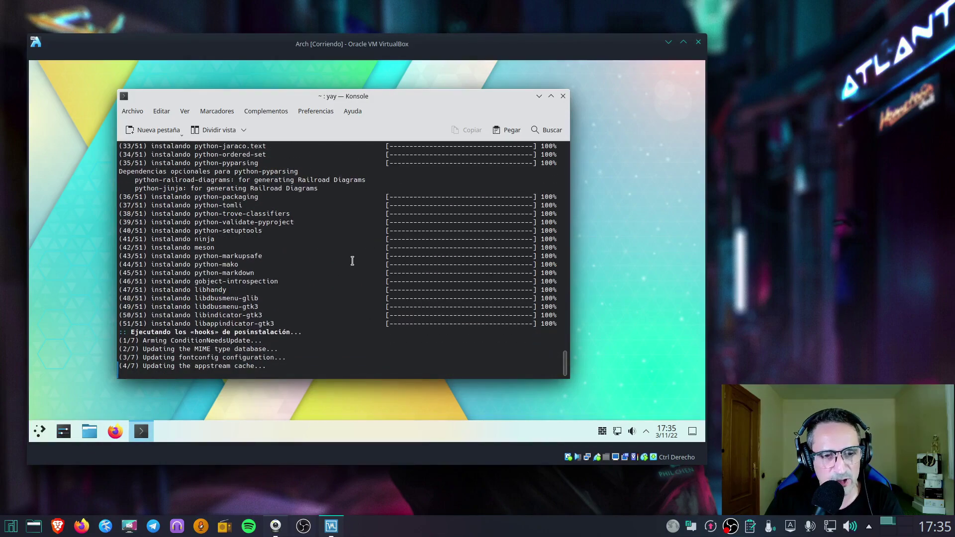
drag(369, 97, 387, 102)
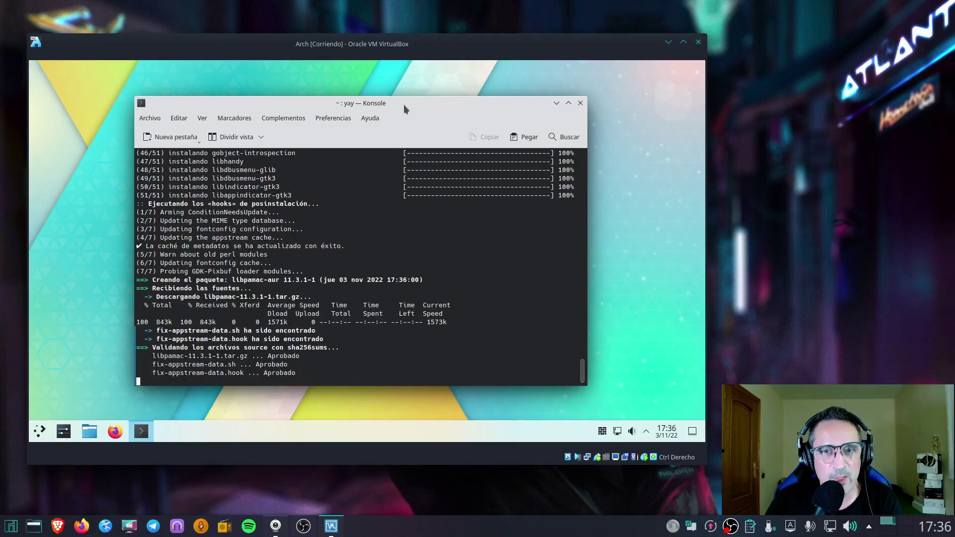
drag(404, 104, 371, 94)
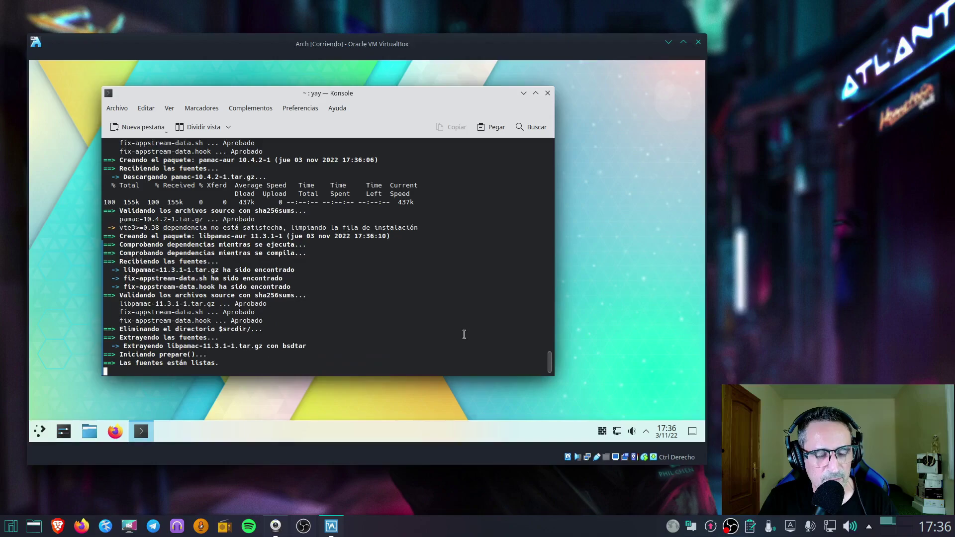
drag(321, 94, 337, 98)
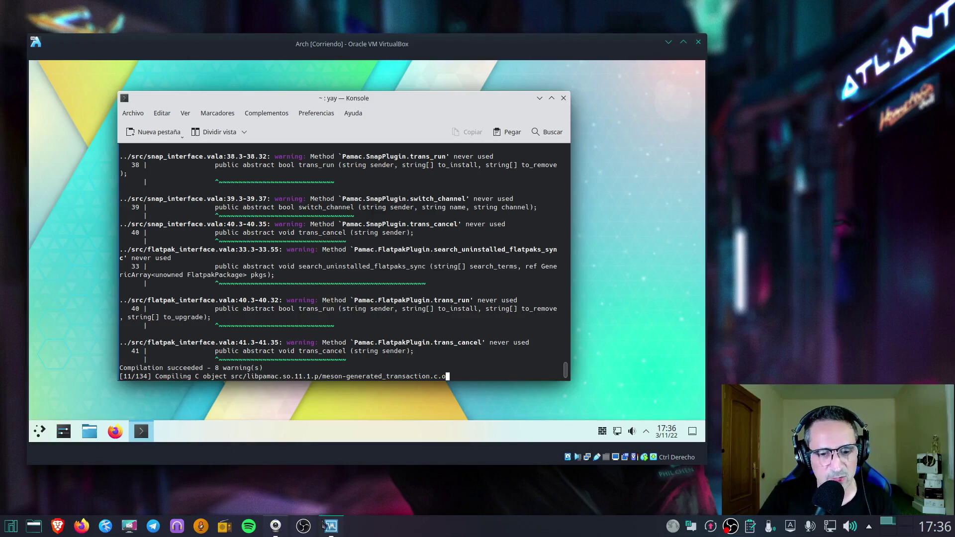
mouse_move(301, 529)
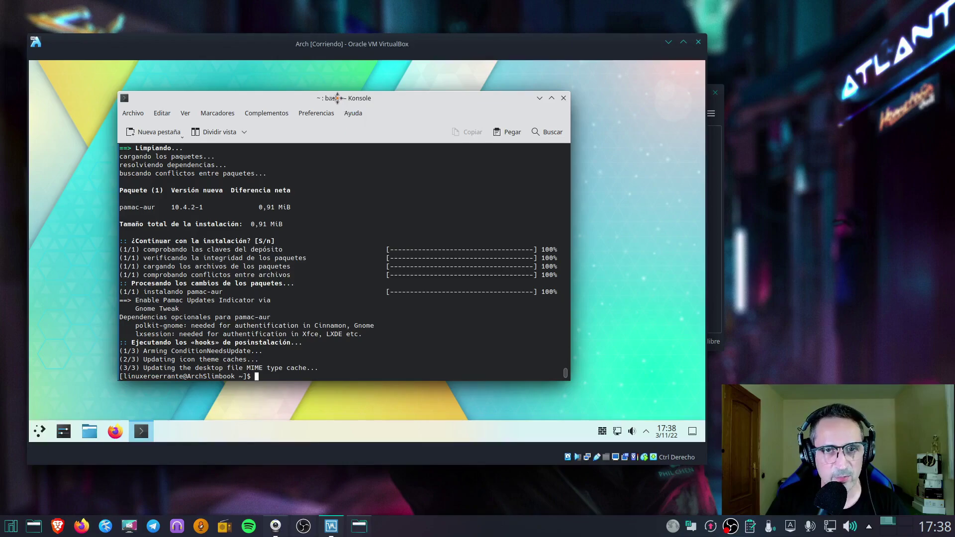
Close Konsole and launch Añadir/Quitar software from a launcher search for 'PA'
drag(337, 98, 332, 93)
click(558, 93)
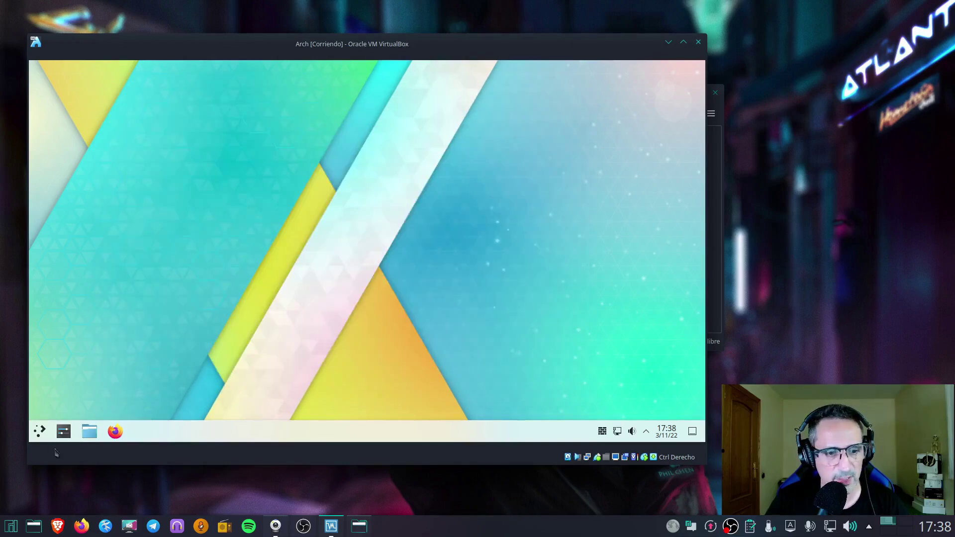
click(37, 432)
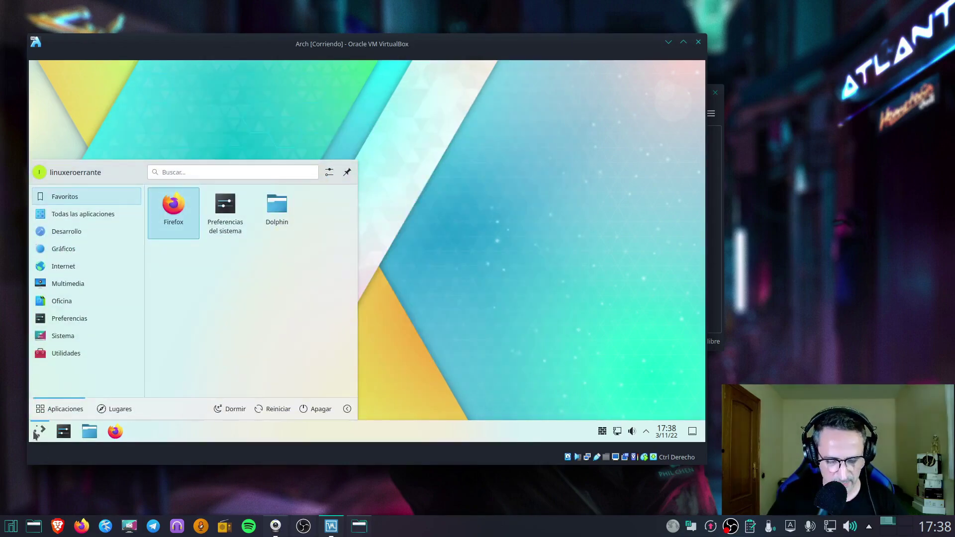
text(PAMA)
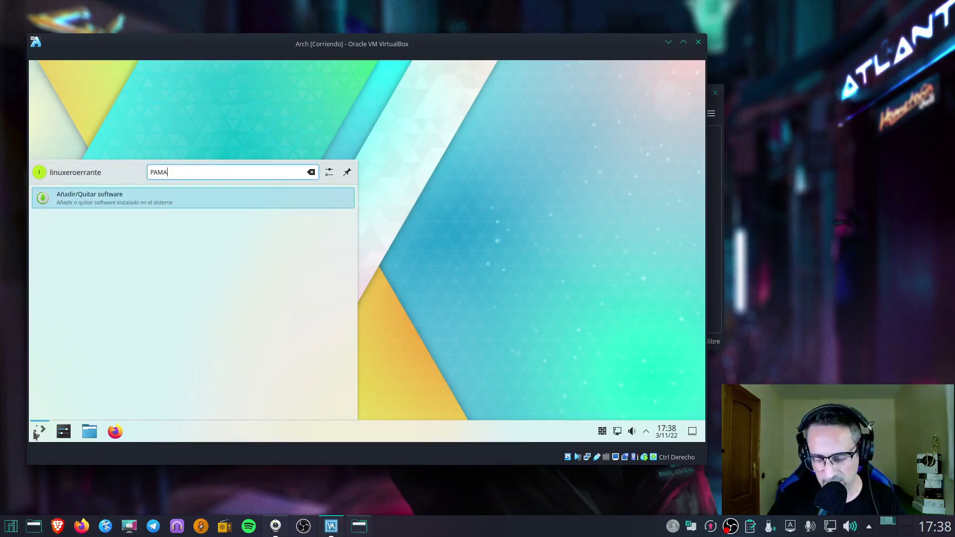
key(Return)
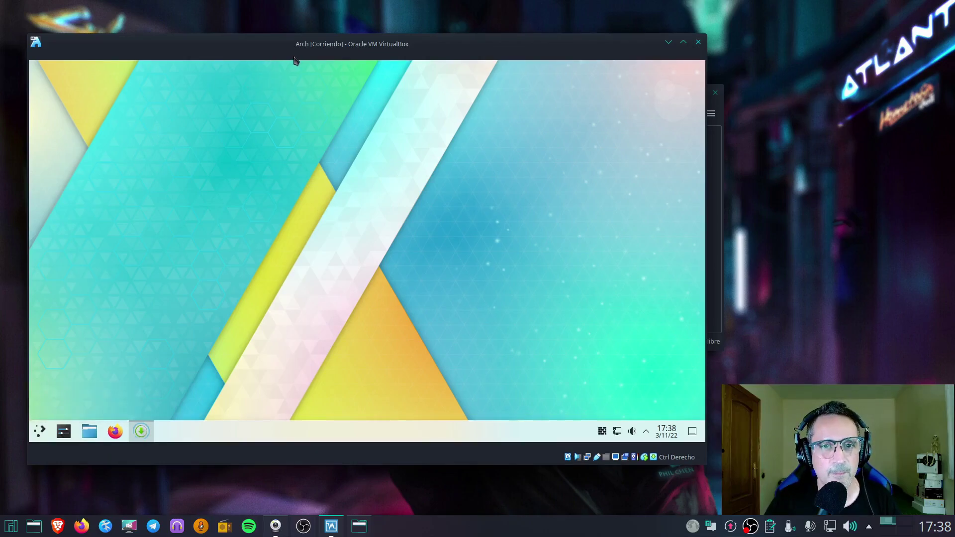
Move and widen the Pamac window so apps show in two columns
drag(351, 111, 328, 112)
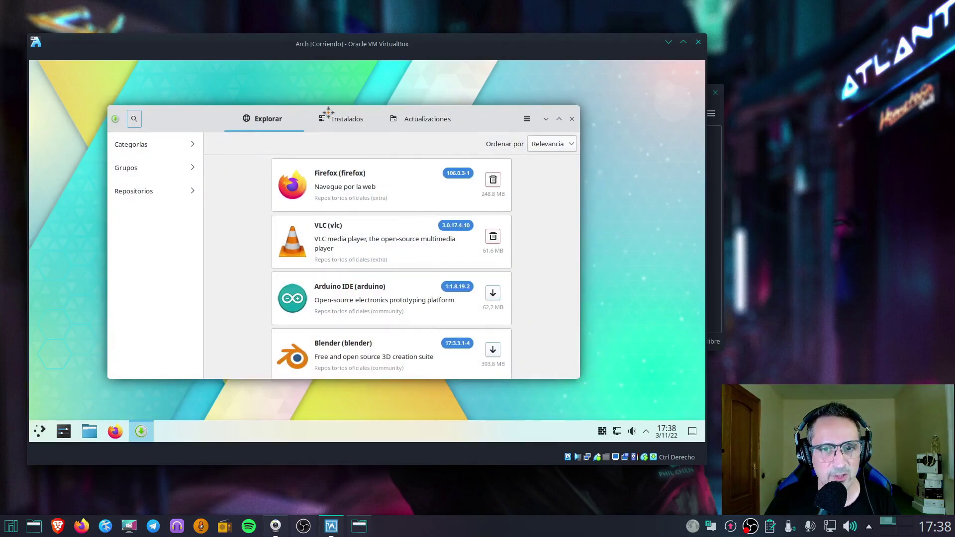
drag(588, 105, 535, 104)
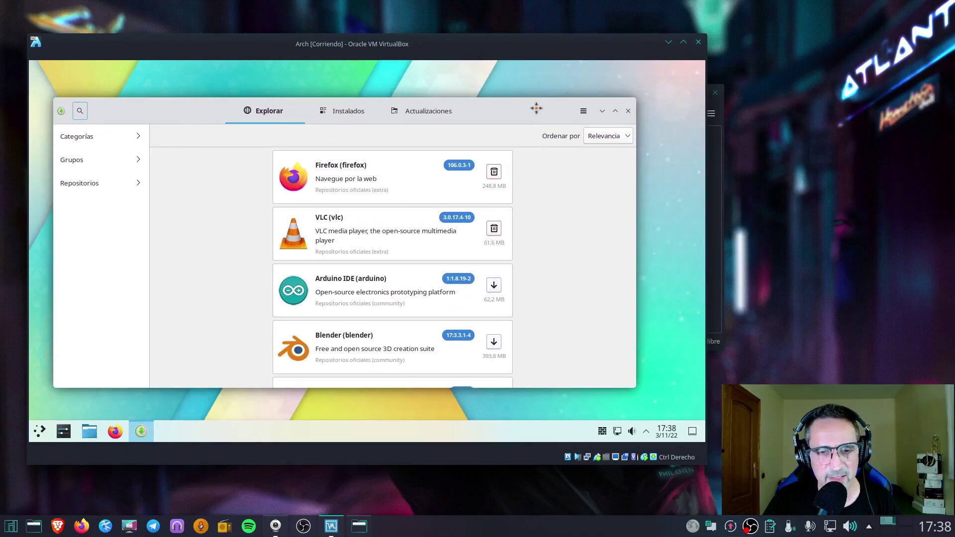
drag(638, 96, 660, 96)
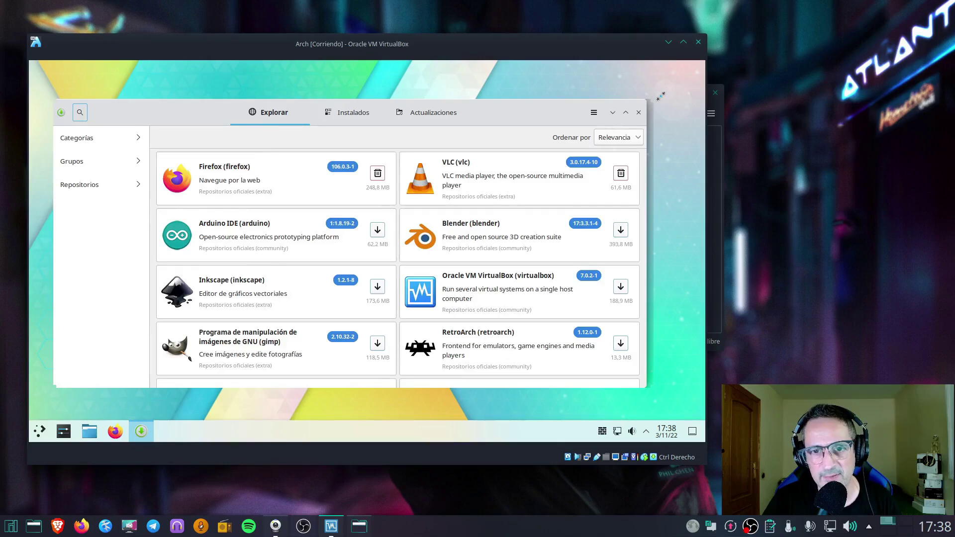
drag(545, 110, 544, 104)
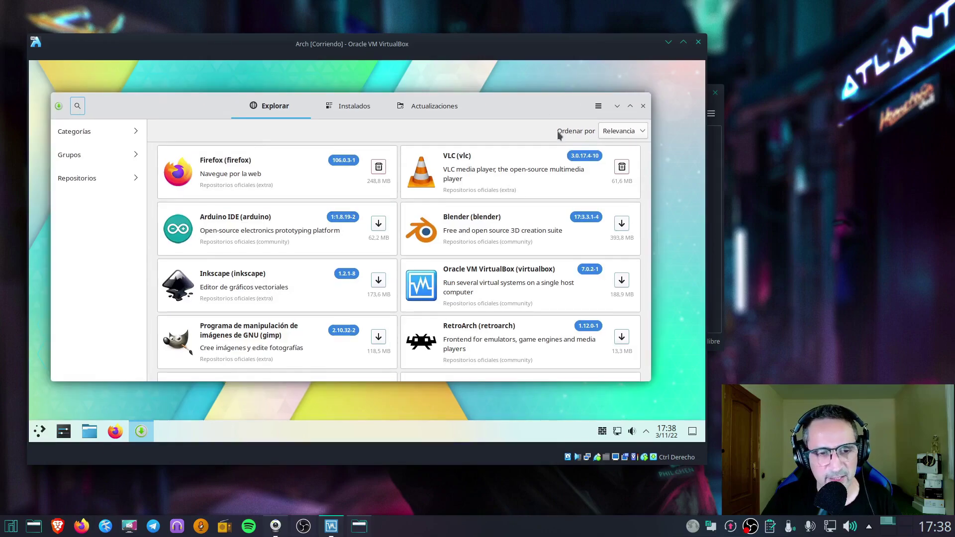
Unlock Preferencias with the password, enable AUR support and AUR update checking under Terceros, then check updates
click(599, 107)
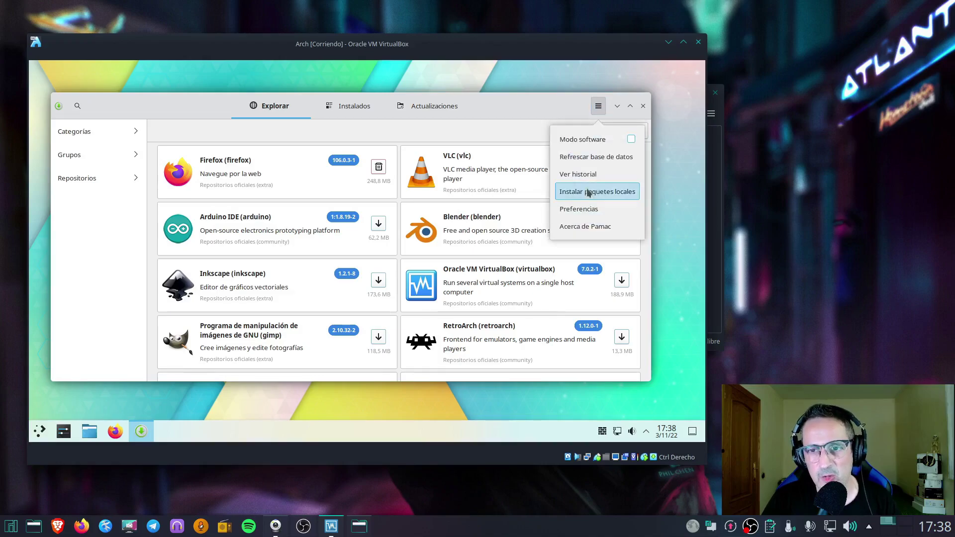
click(616, 209)
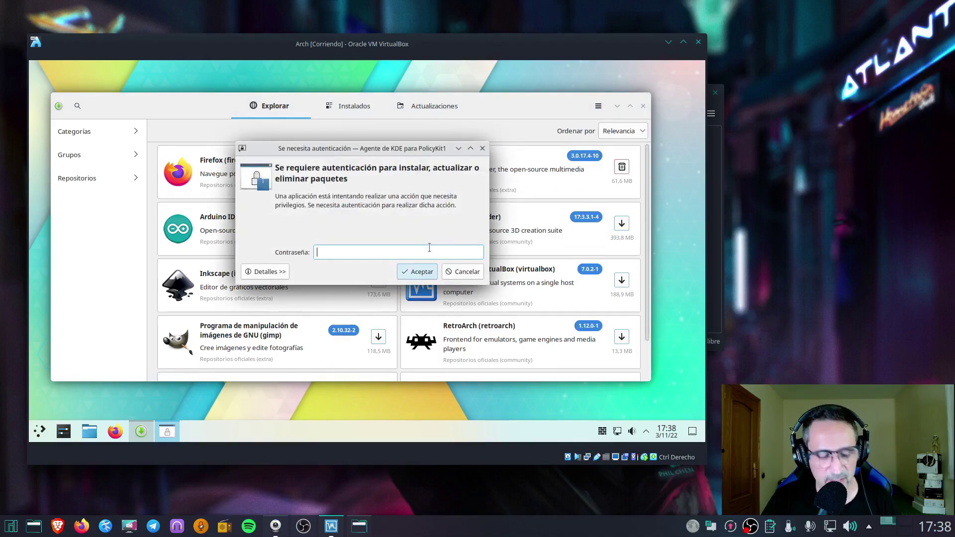
text(****)
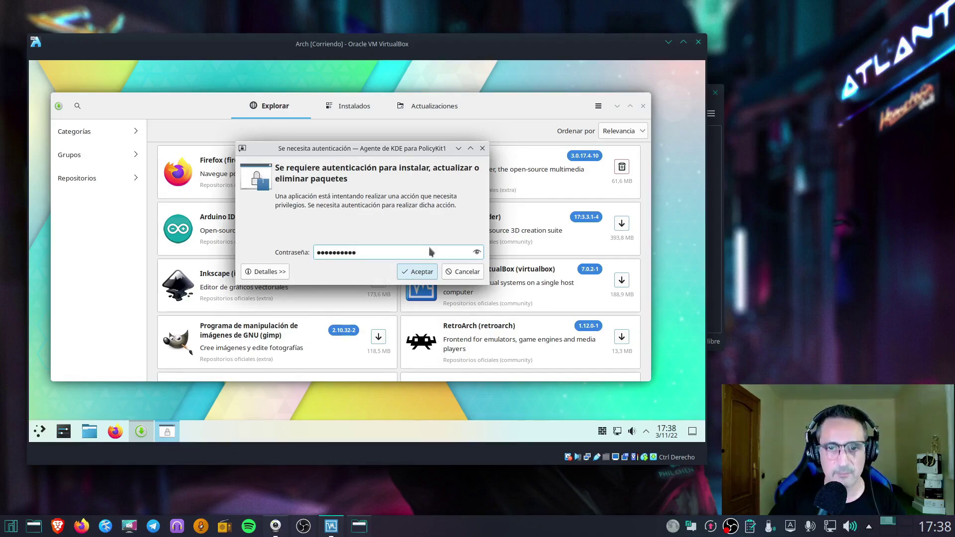
key(Return)
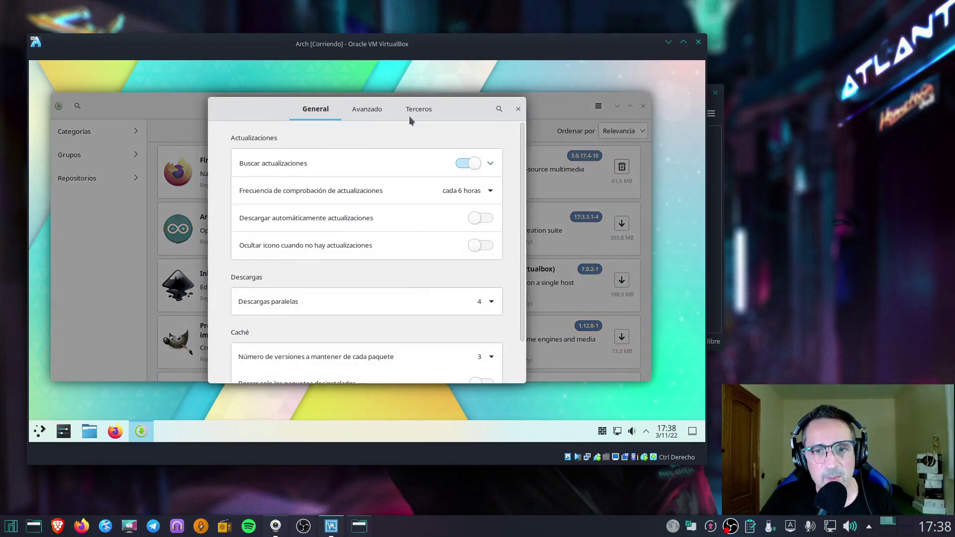
click(420, 113)
click(479, 195)
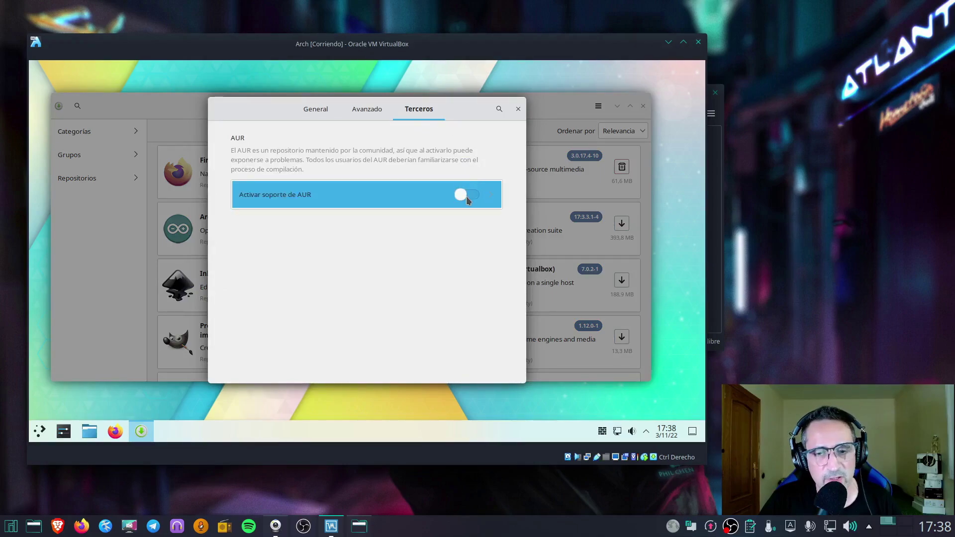
click(466, 196)
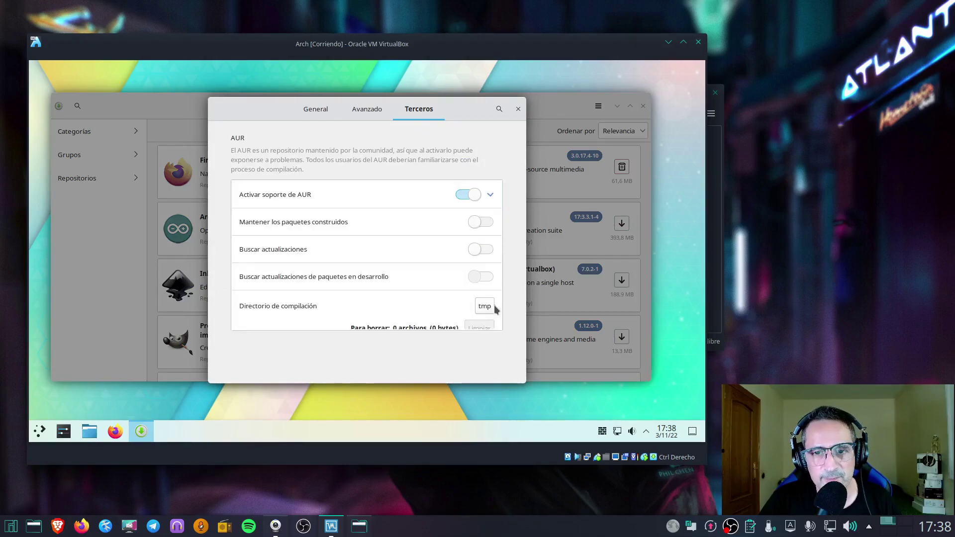
click(488, 250)
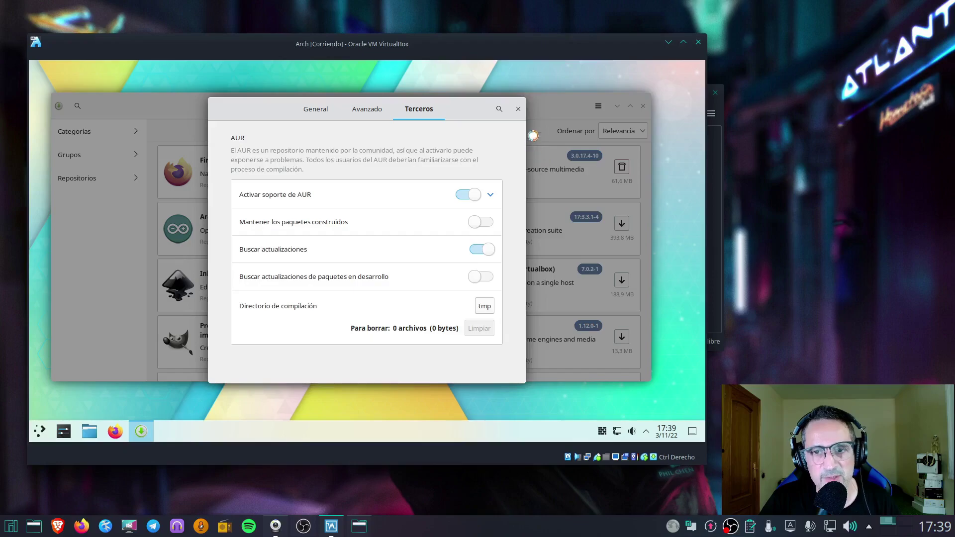
click(517, 109)
click(426, 108)
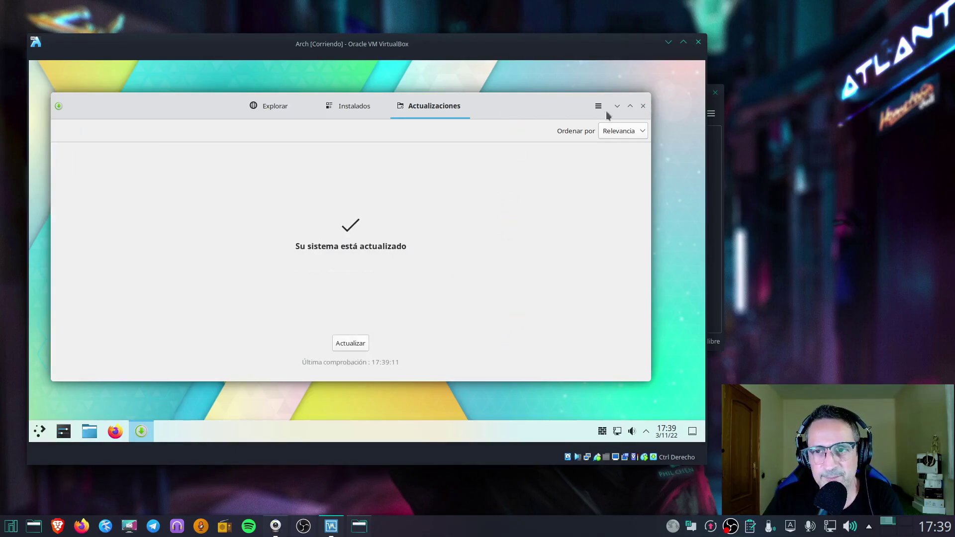
Browse Pamac's software by category, package group and repository
click(285, 105)
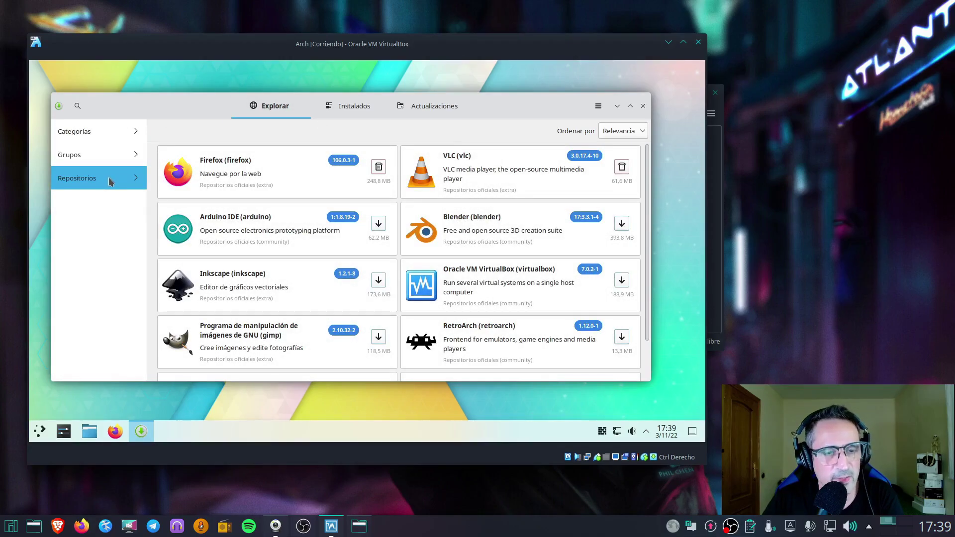
click(83, 133)
click(62, 130)
click(67, 153)
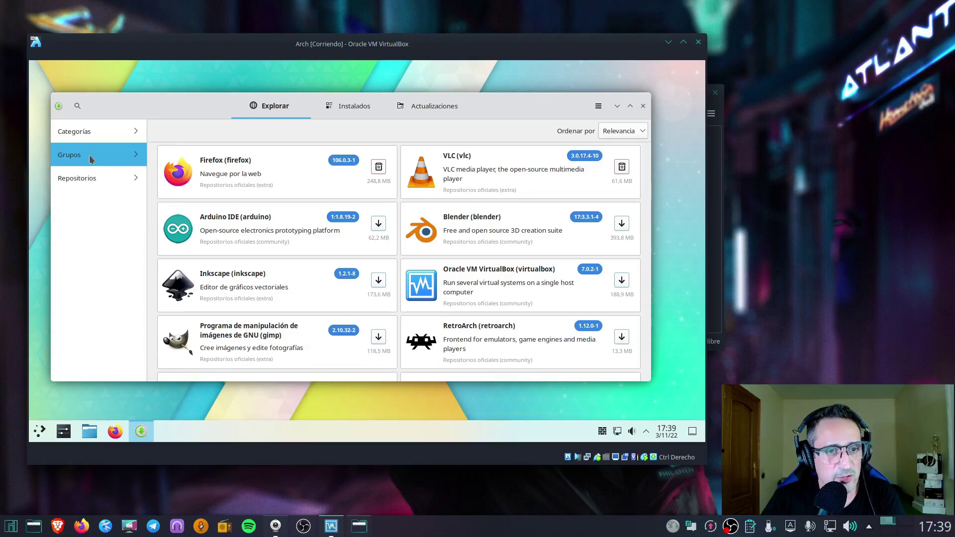
click(61, 131)
click(79, 175)
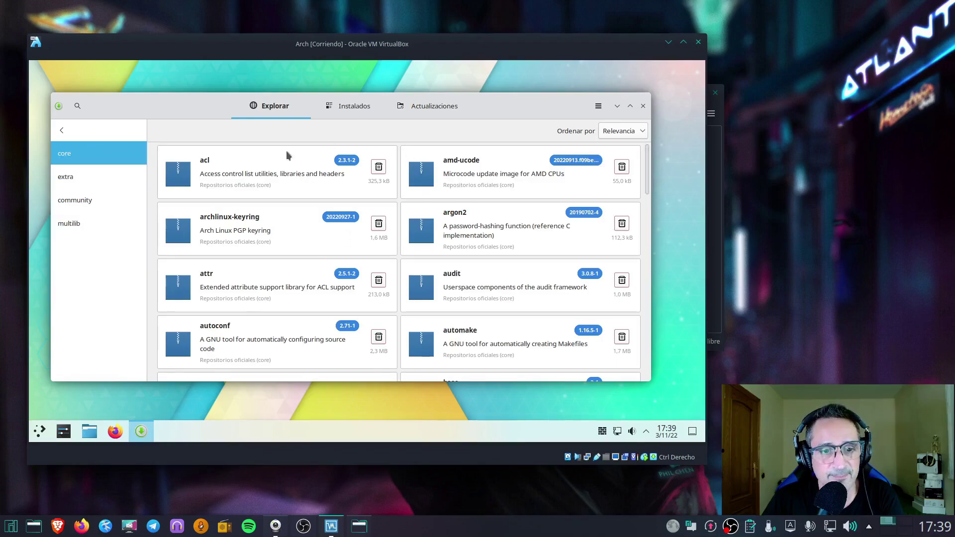
mouse_move(202, 102)
mouse_down()
mouse_move(192, 96)
mouse_move(210, 102)
mouse_up()
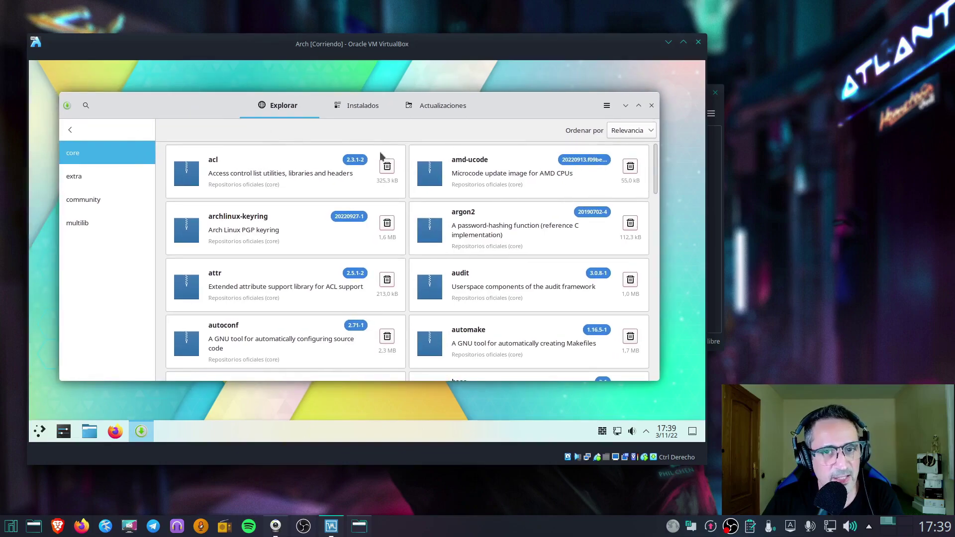
click(72, 134)
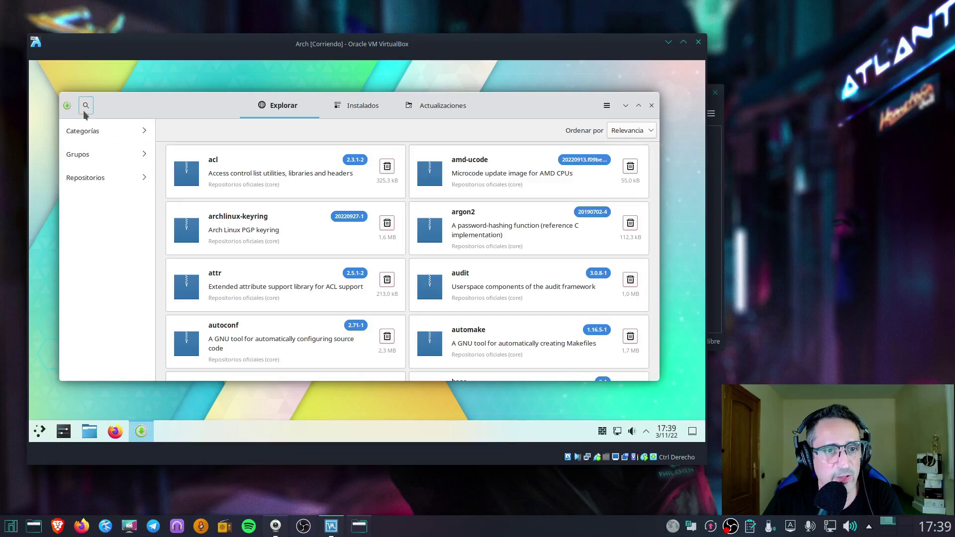
Search for 'SPEK' to see AUR results, clear the query and close Pamac
click(86, 106)
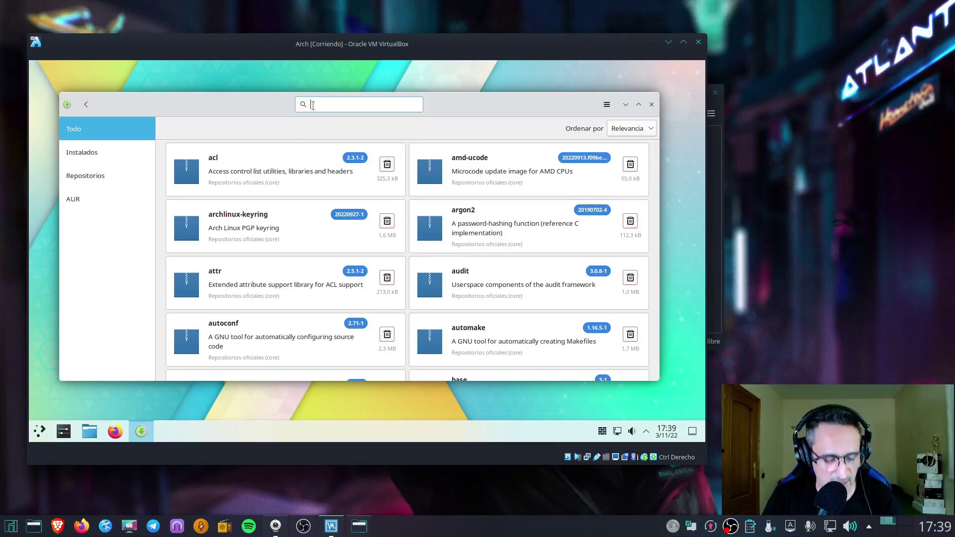
text(SPEK)
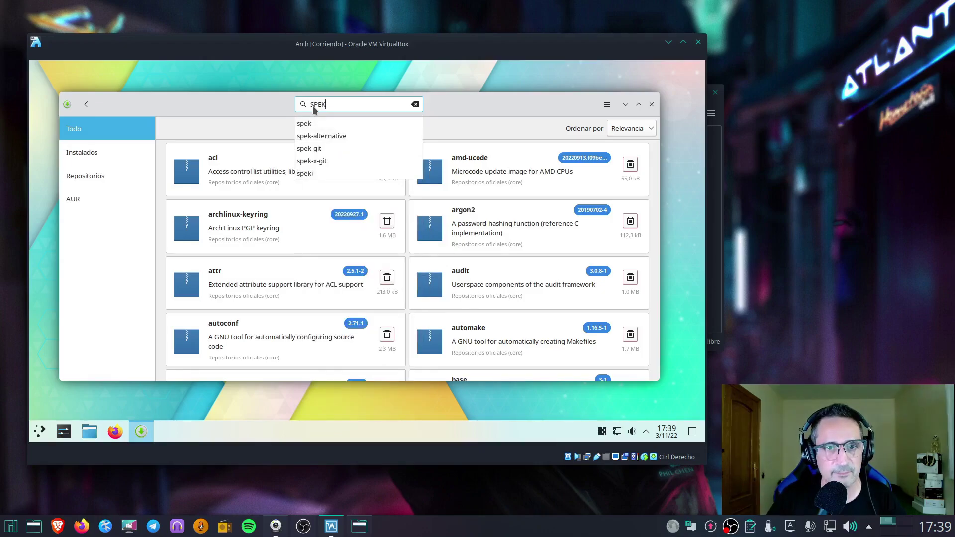
key(Return)
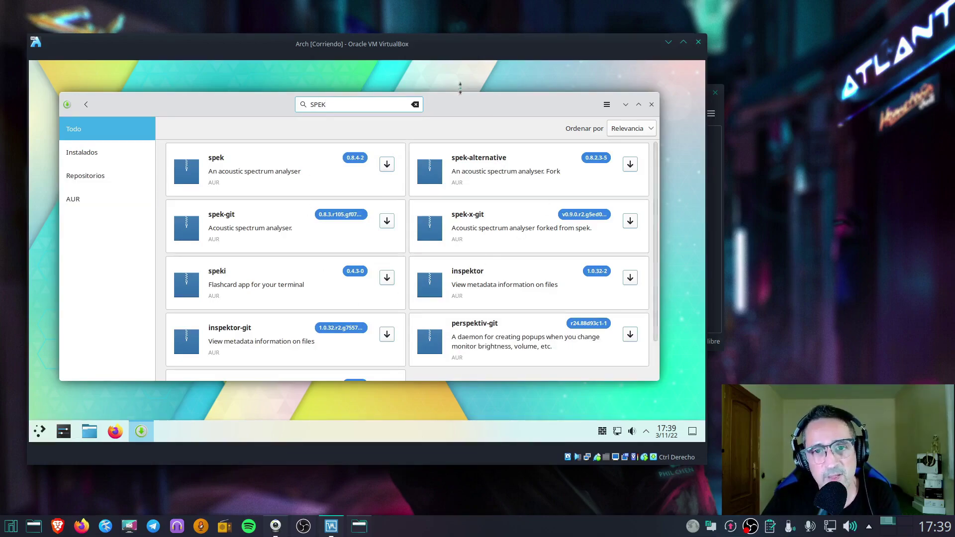
click(417, 107)
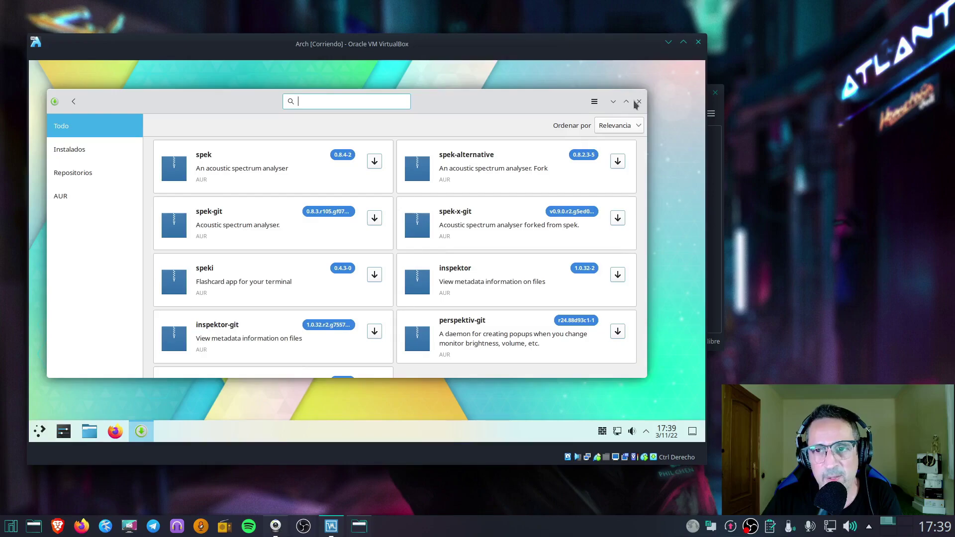
click(638, 101)
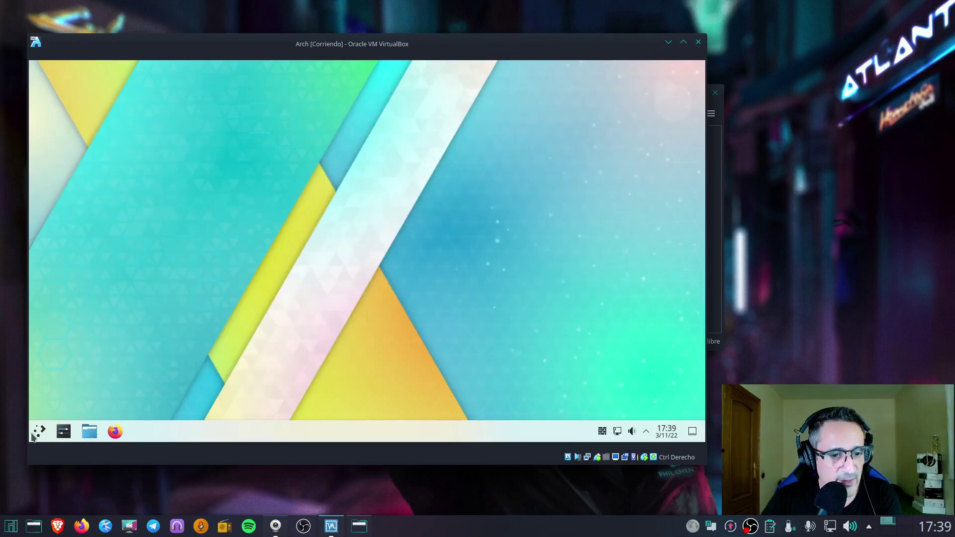
Launch System Settings from the application launcher and close it again
click(38, 432)
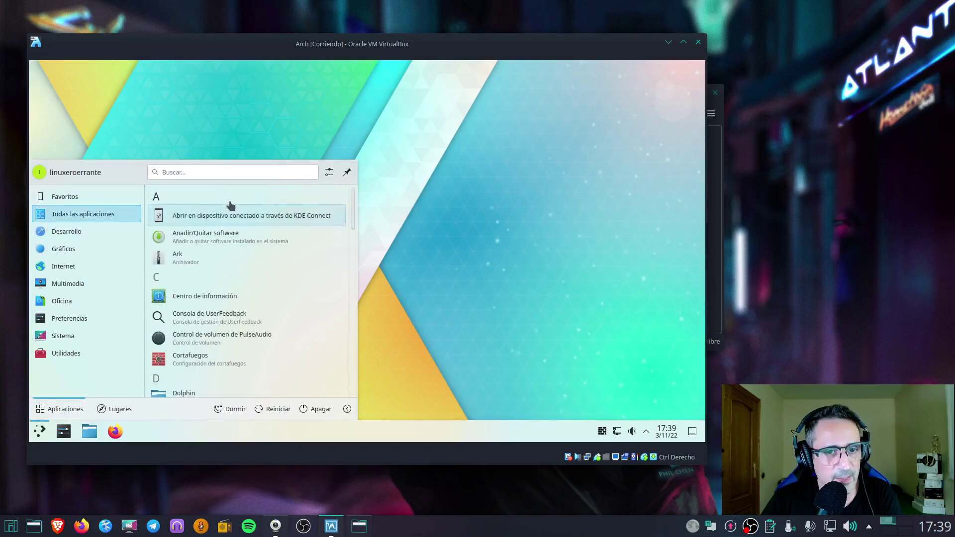
click(225, 208)
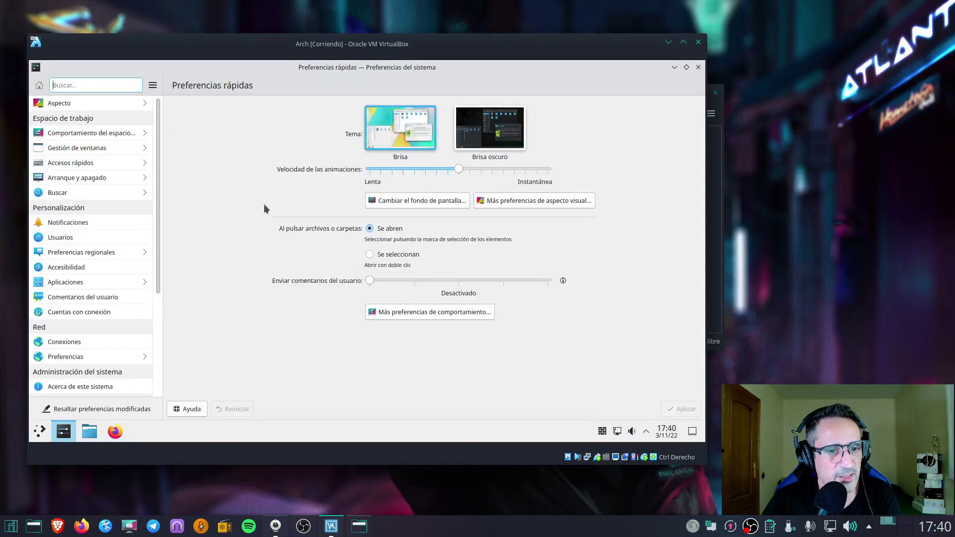
click(699, 67)
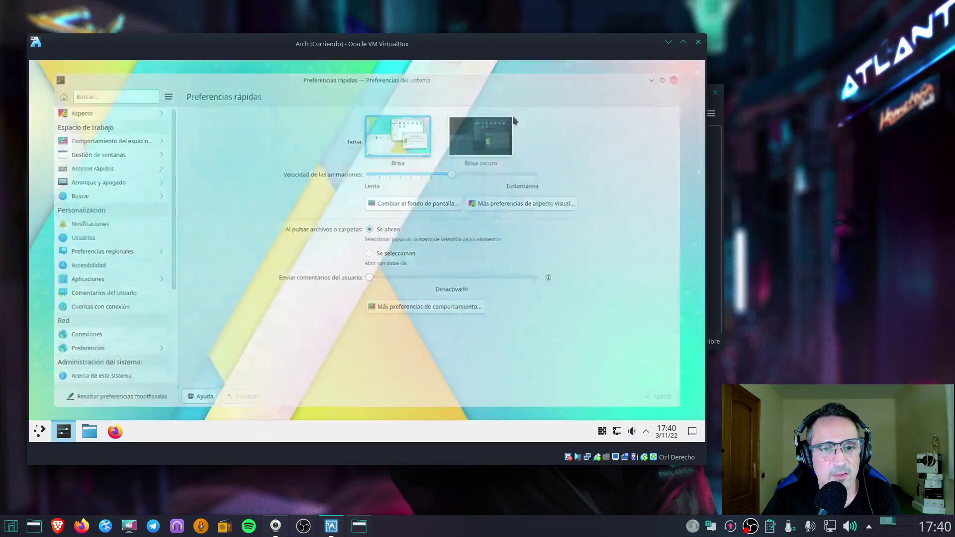
Open the Info Center from a launcher search for 'ki' and position its window
click(40, 432)
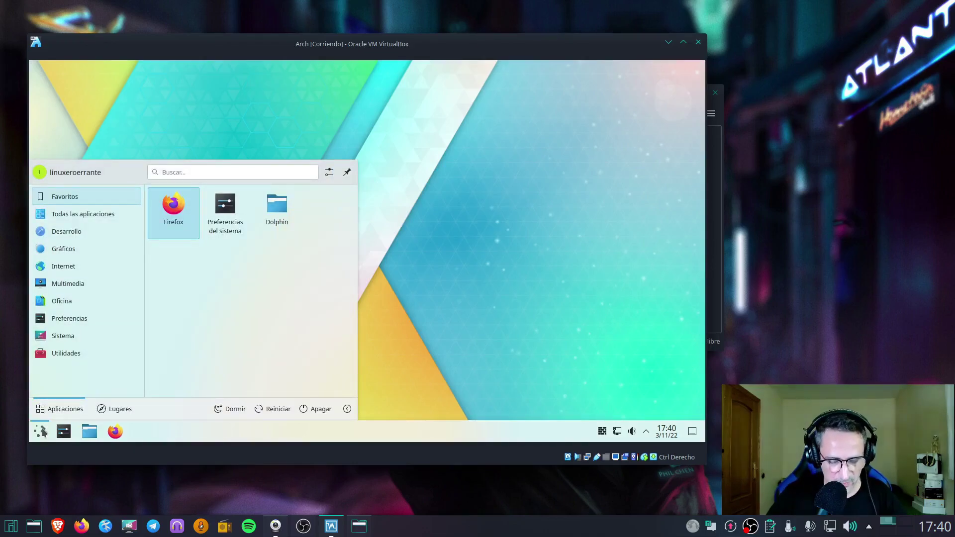
text(ki)
key(Return)
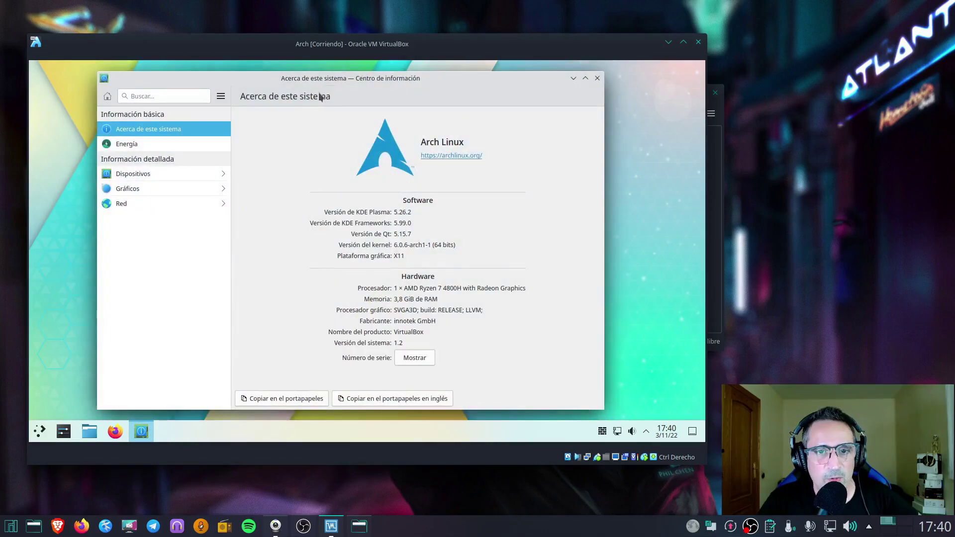
drag(321, 86, 293, 81)
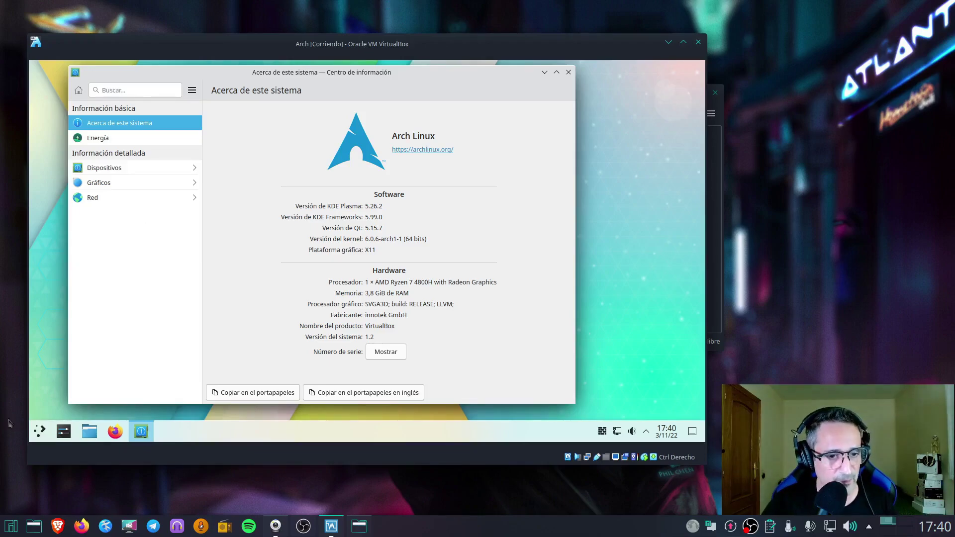
click(44, 430)
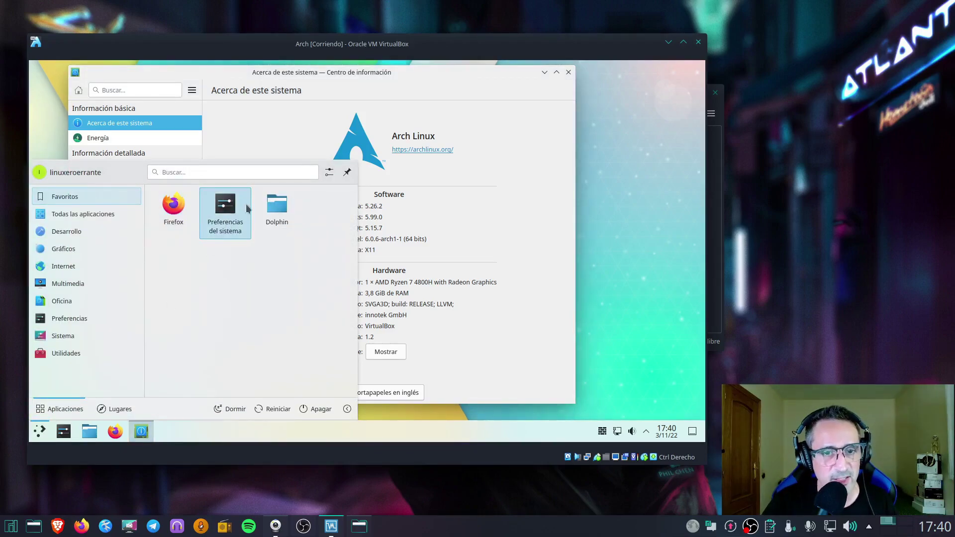
Launch Konsole, enlarge its font, and run inxi -S to check system info
text(kon)
key(Return)
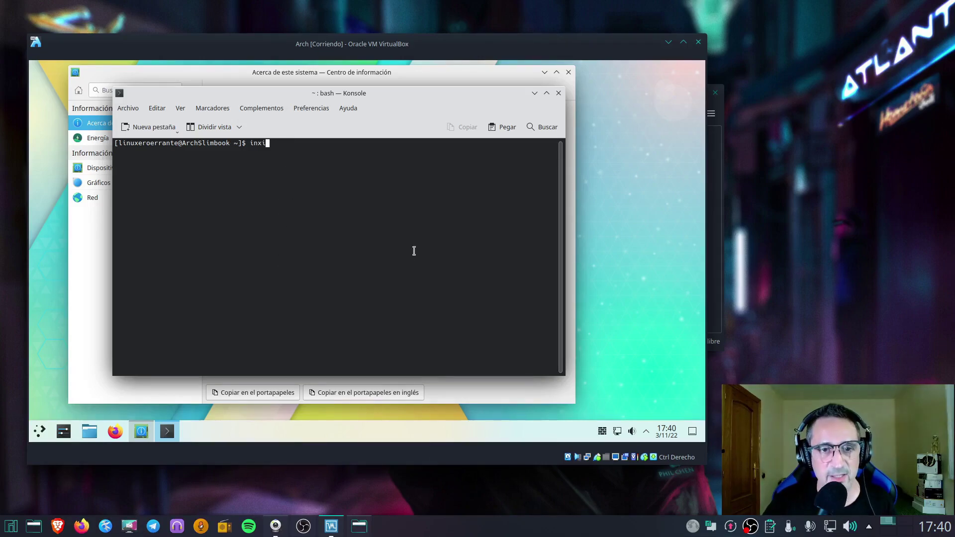
key(ctrl+plus)
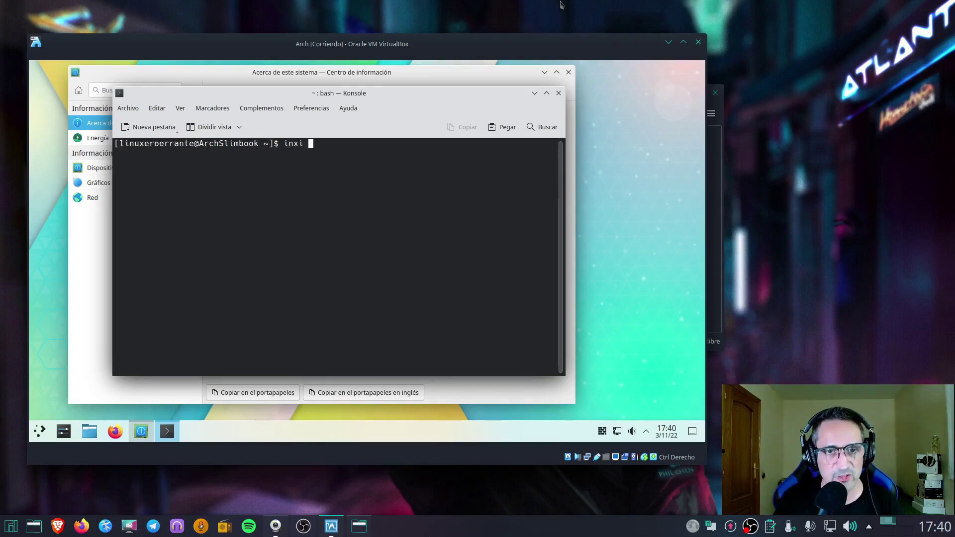
text(-S)
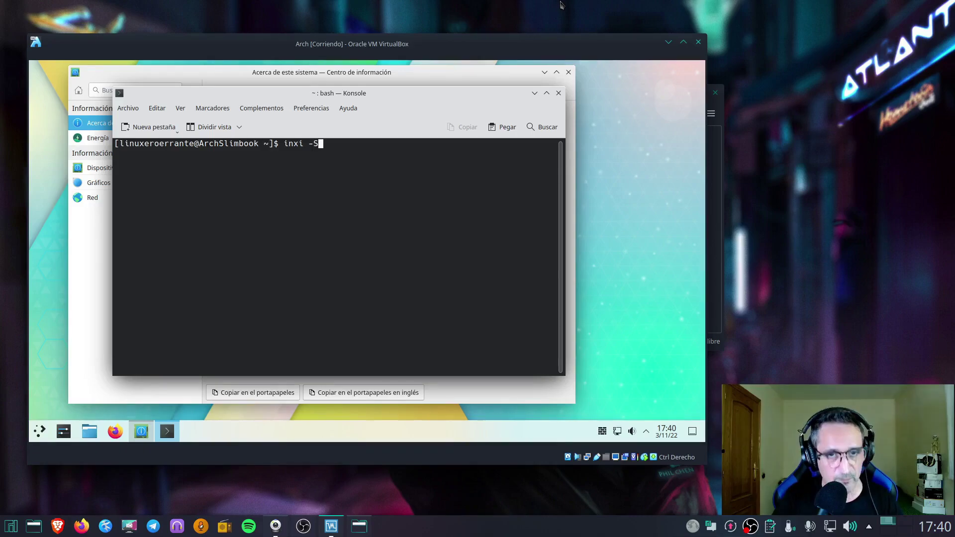
key(Return)
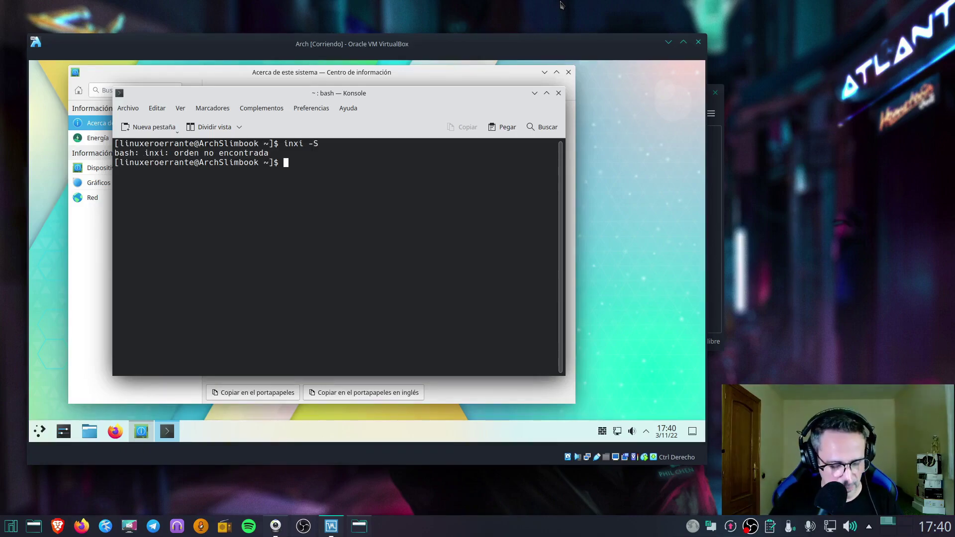
Try installing inxi from the official repositories with sudo pacman -S inxi, entering the sudo password
text(sudo pacm)
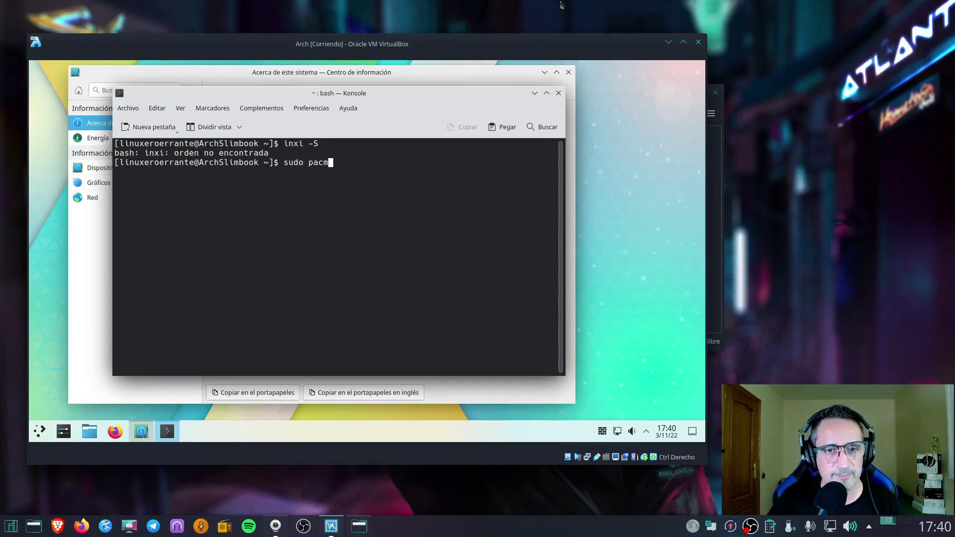
text(an -S inxi)
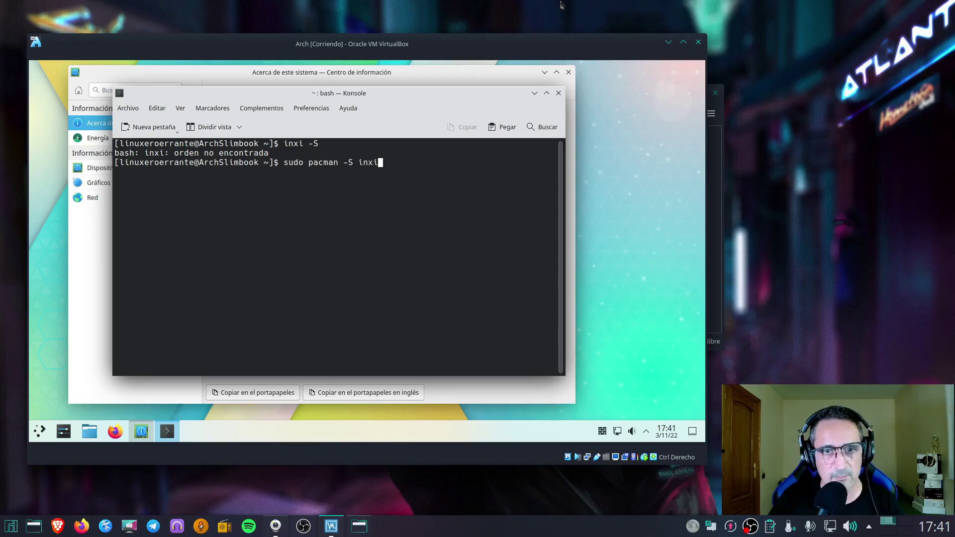
key(Return)
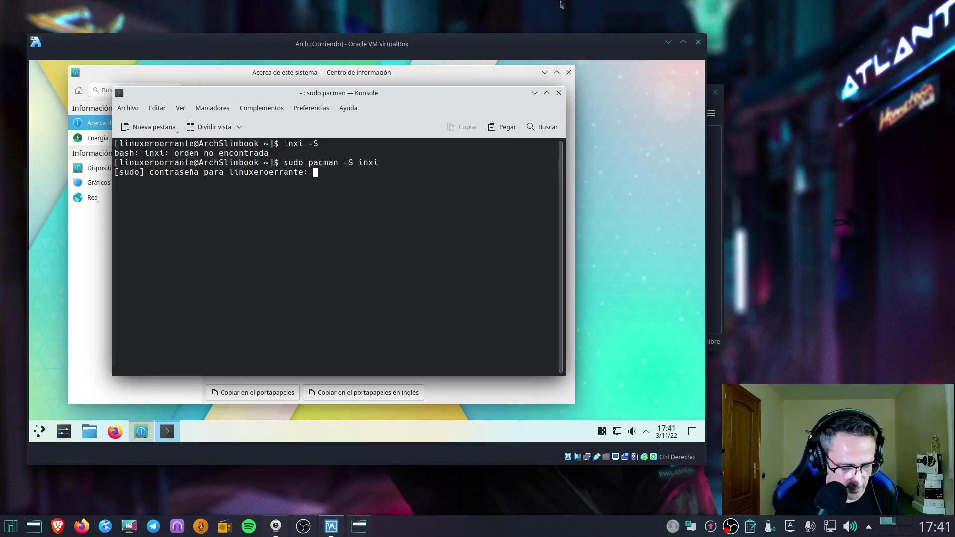
key(Return)
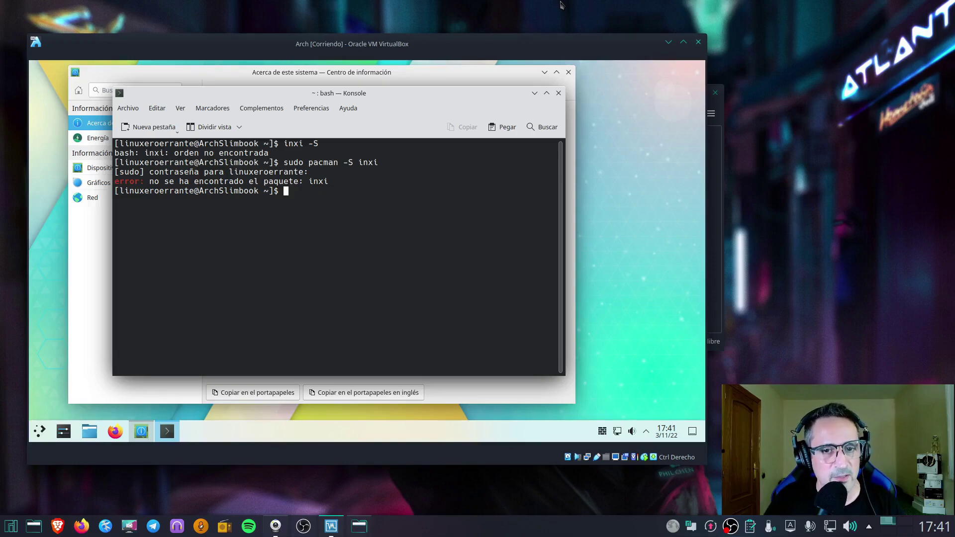
Install inxi from the AUR with yay -S inxi, skipping the build diffs
text(YA)
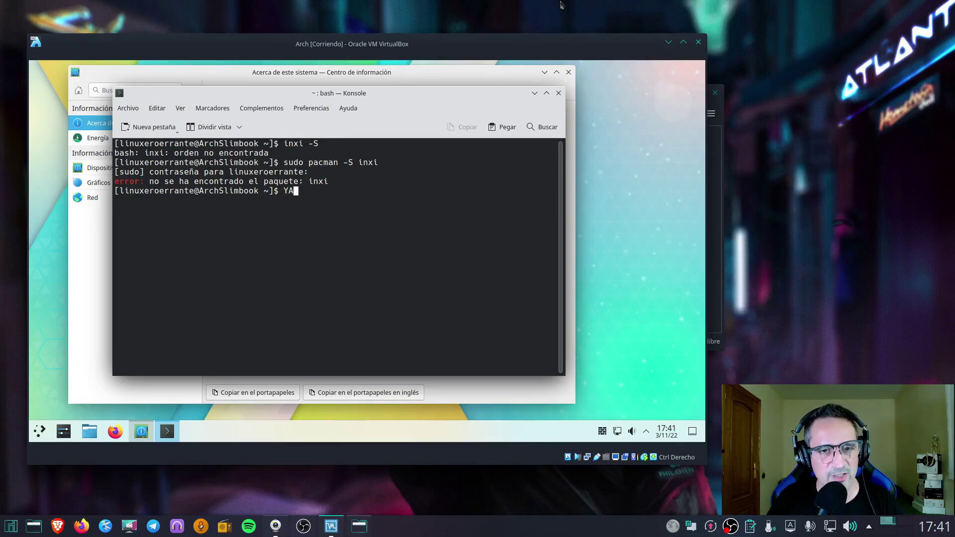
key(BackSpace)
key(BackSpace)
text(yay -)
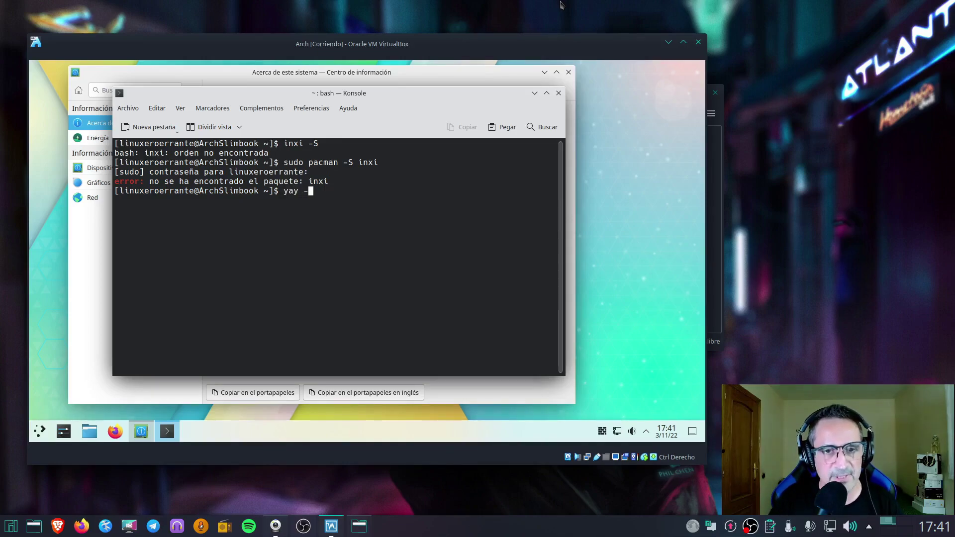
text(S i)
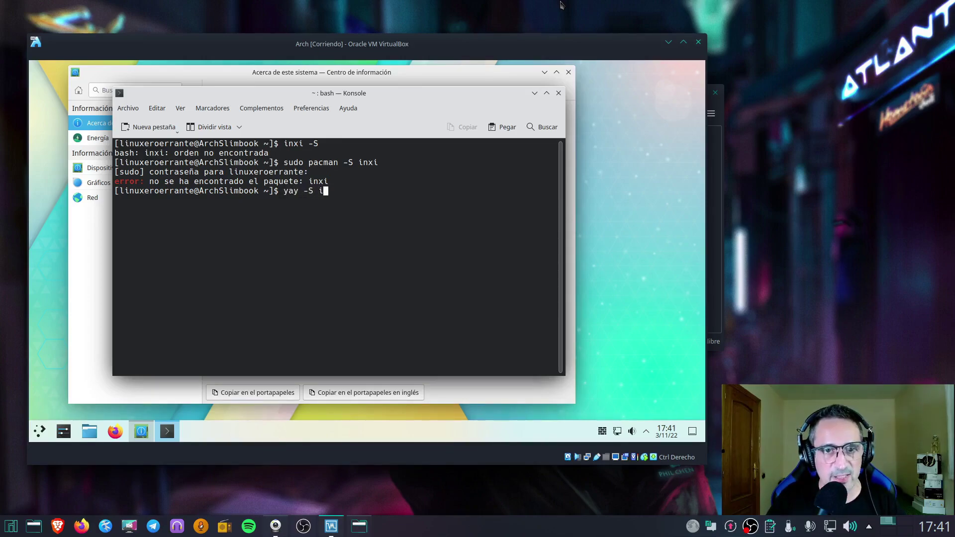
text(nxi)
key(Return)
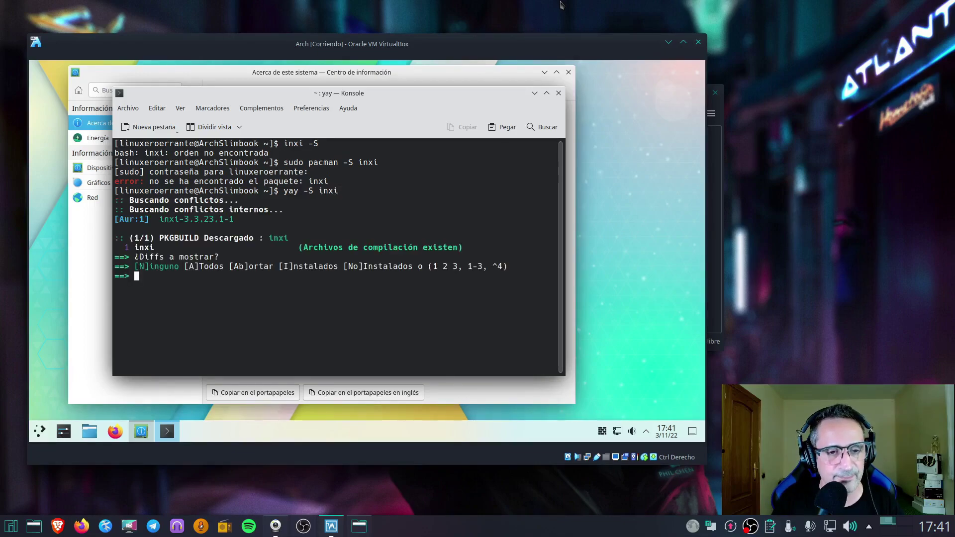
key(Return)
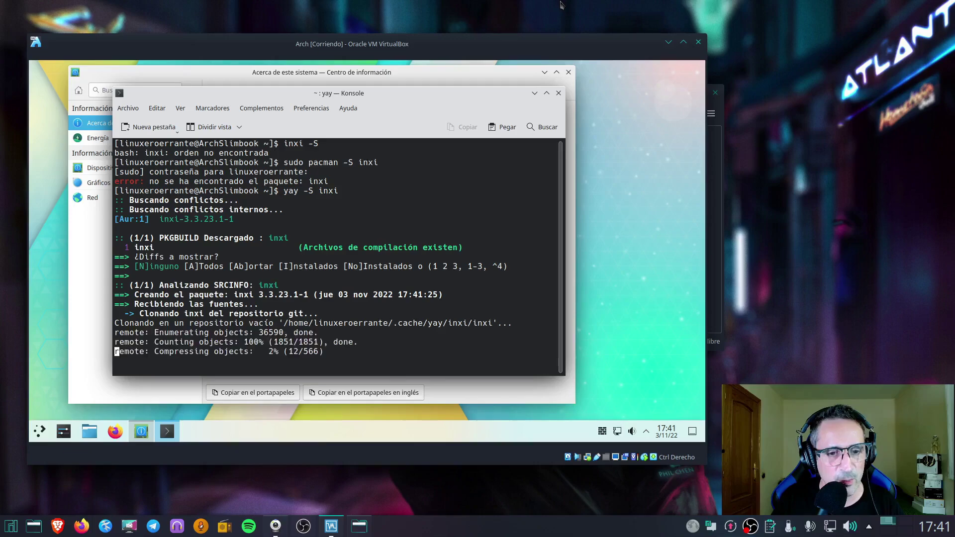